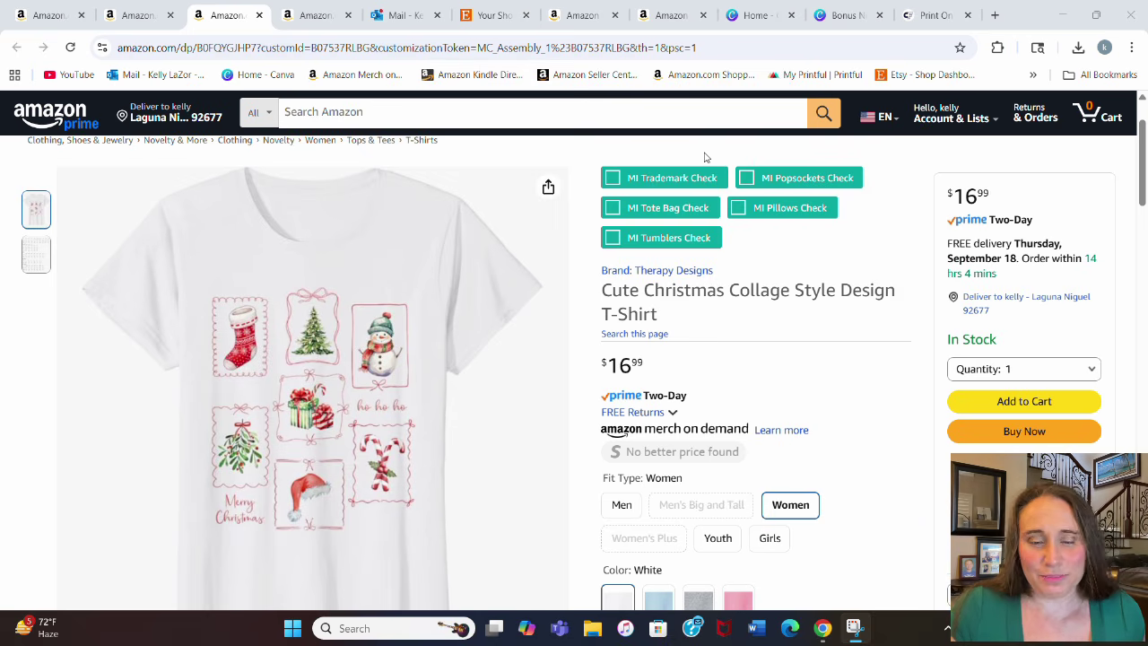
- Switch to Canva and create a new blank design with the custom size 4500 × 5400 px
left_click(756, 14)
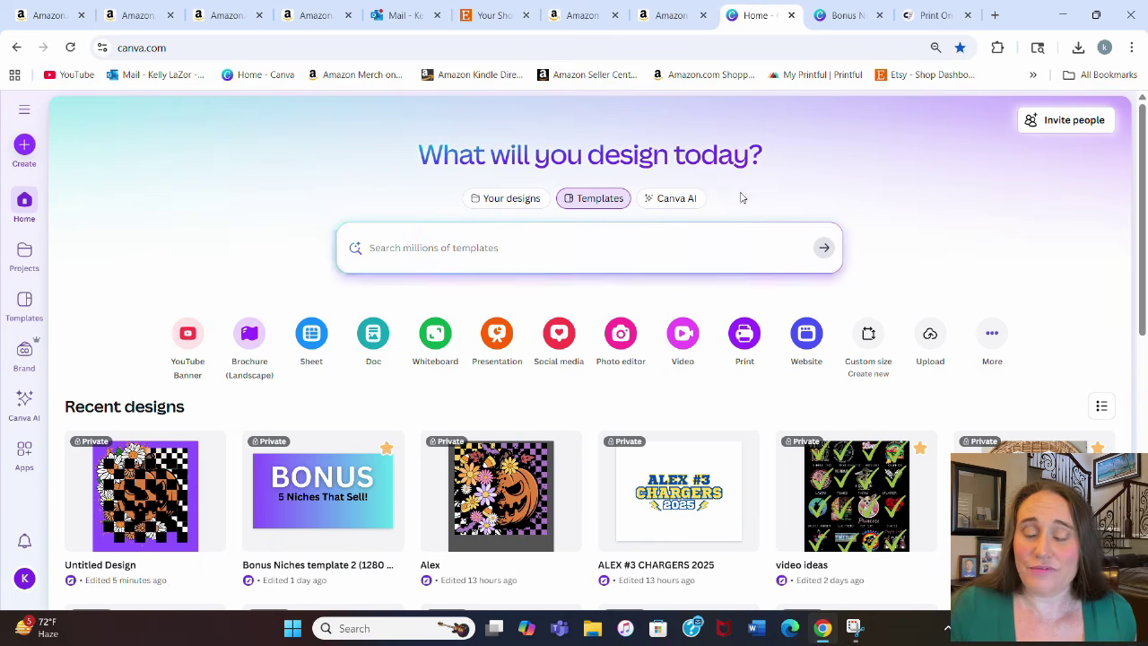
left_click(870, 337)
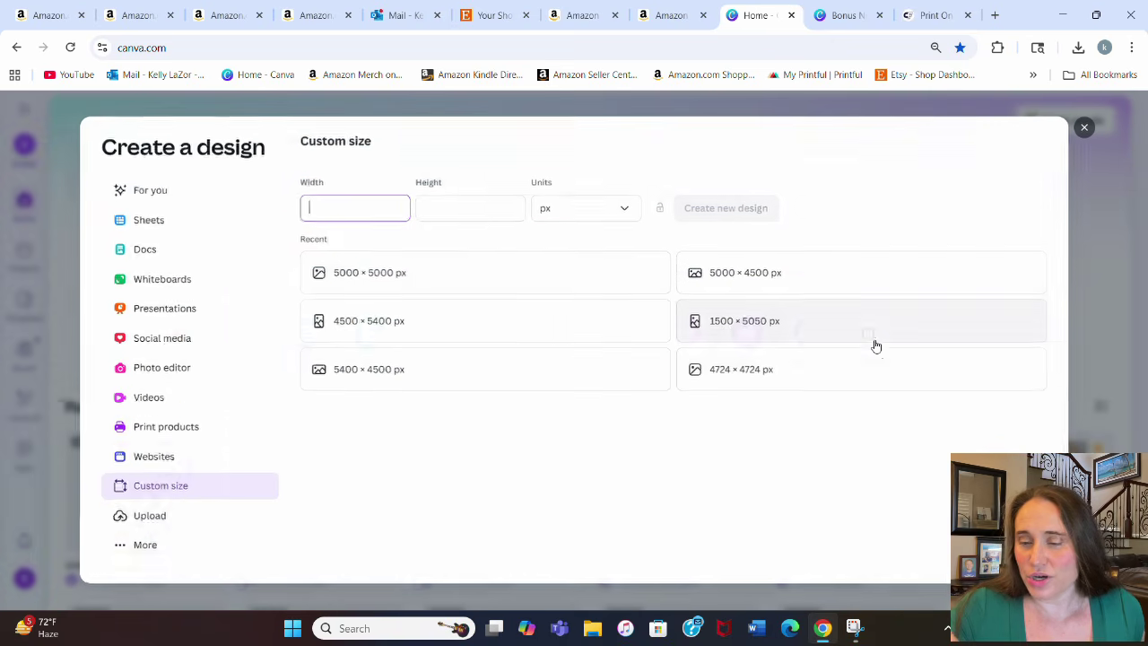
left_click(390, 320)
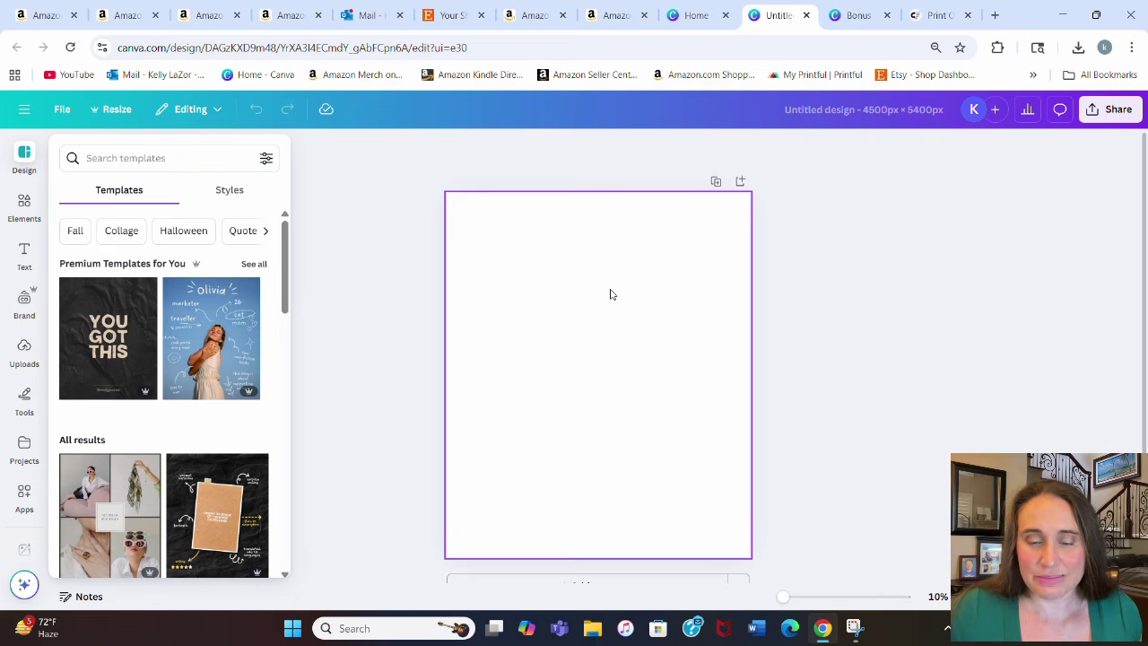
- Search the elements library for "doodle frame" and show all matching graphics
left_click(25, 206)
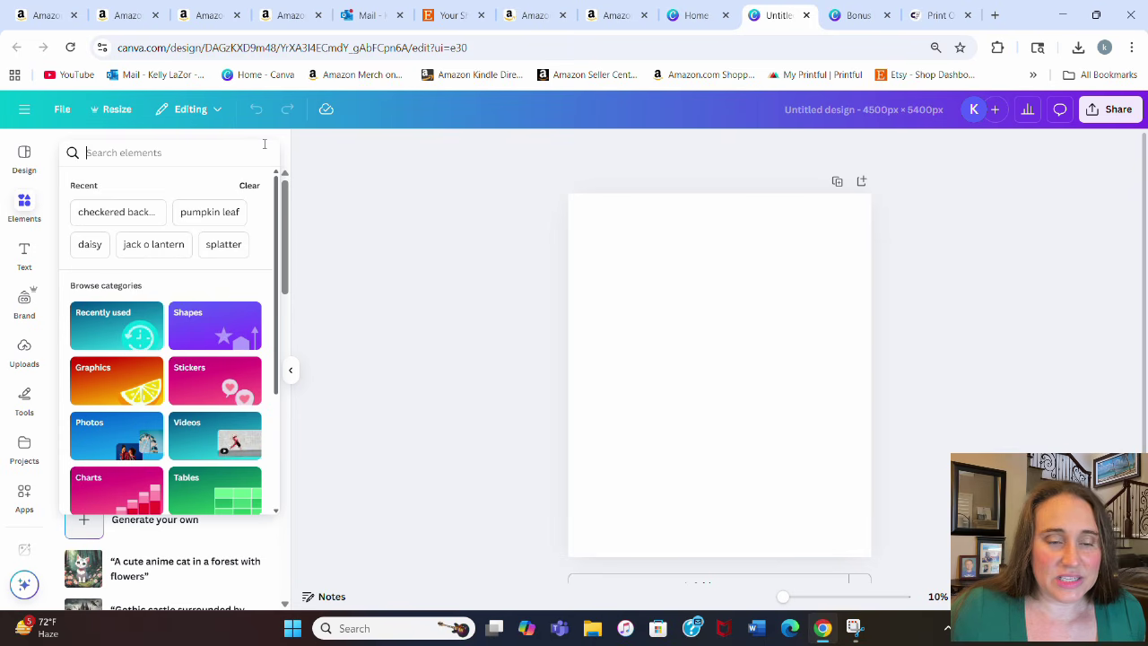
type("d")
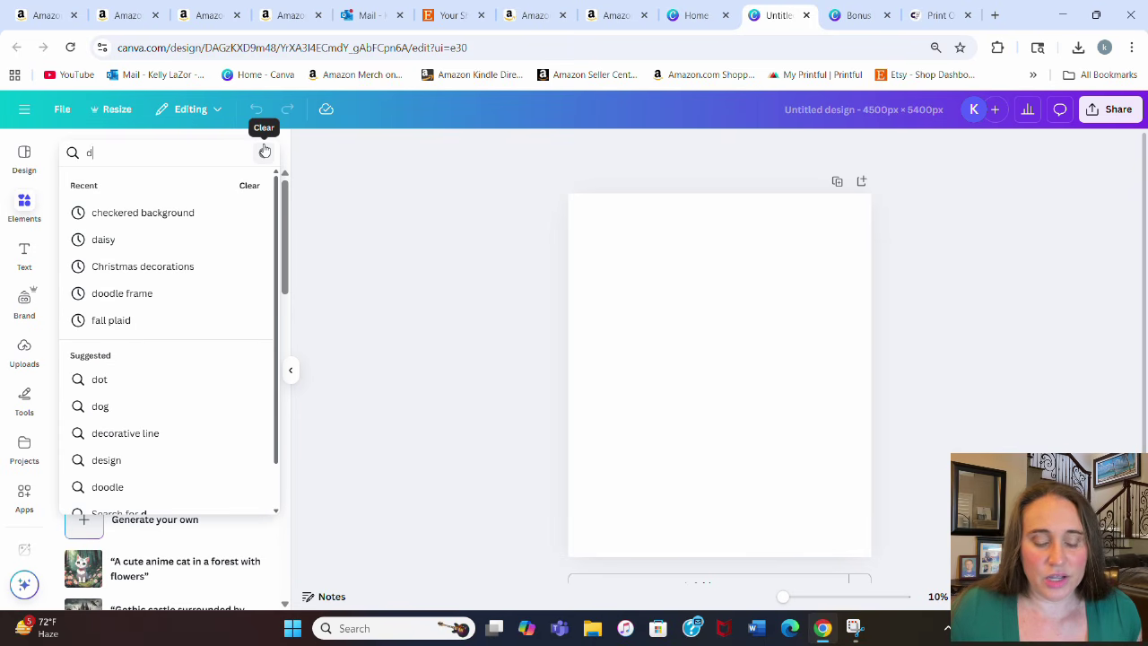
type("oodle frame")
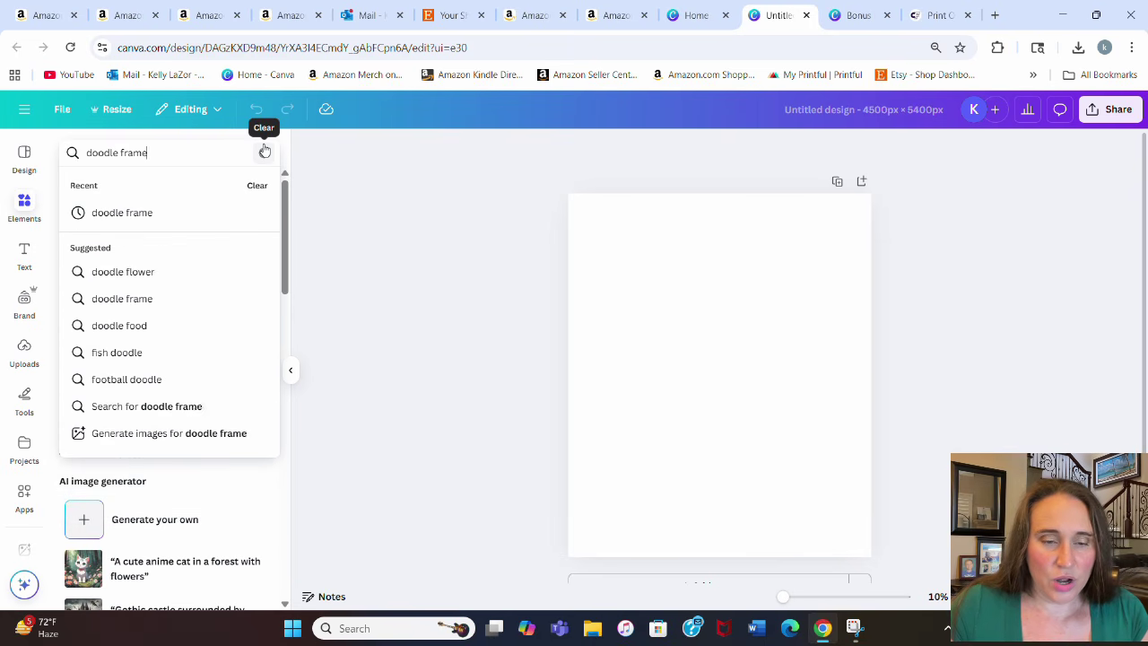
key("Return")
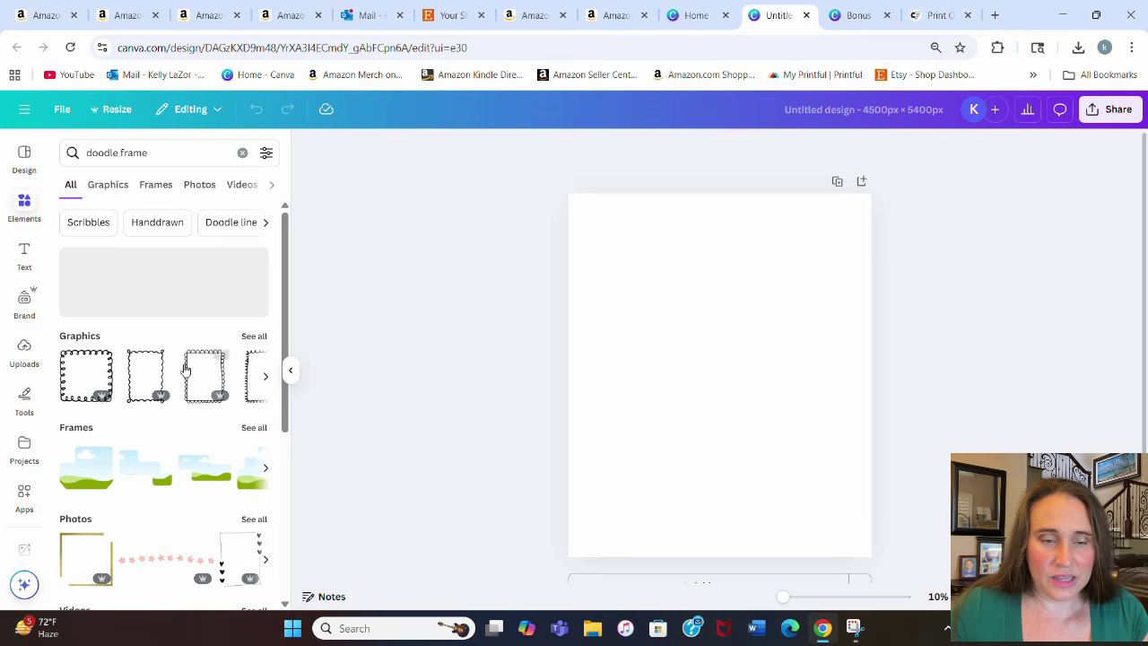
left_click(253, 335)
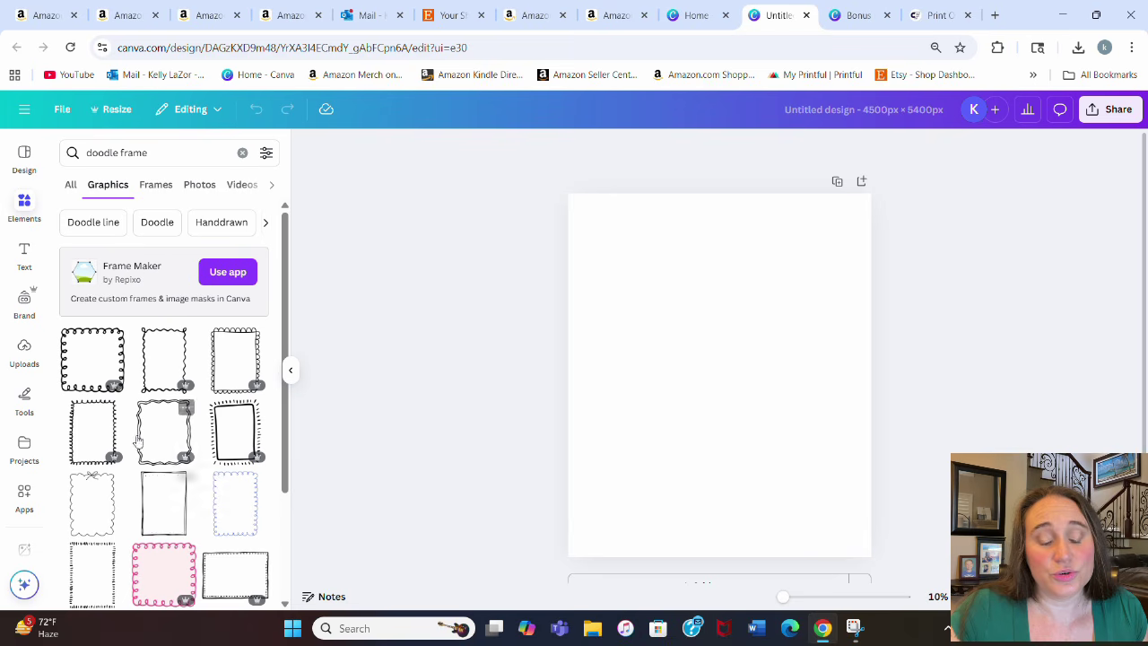
- Place the curly-loop square frame in the page's upper left and the wavy frame with looped corners in its upper right
left_click(95, 362)
left_click_drag(689, 343, 640, 256)
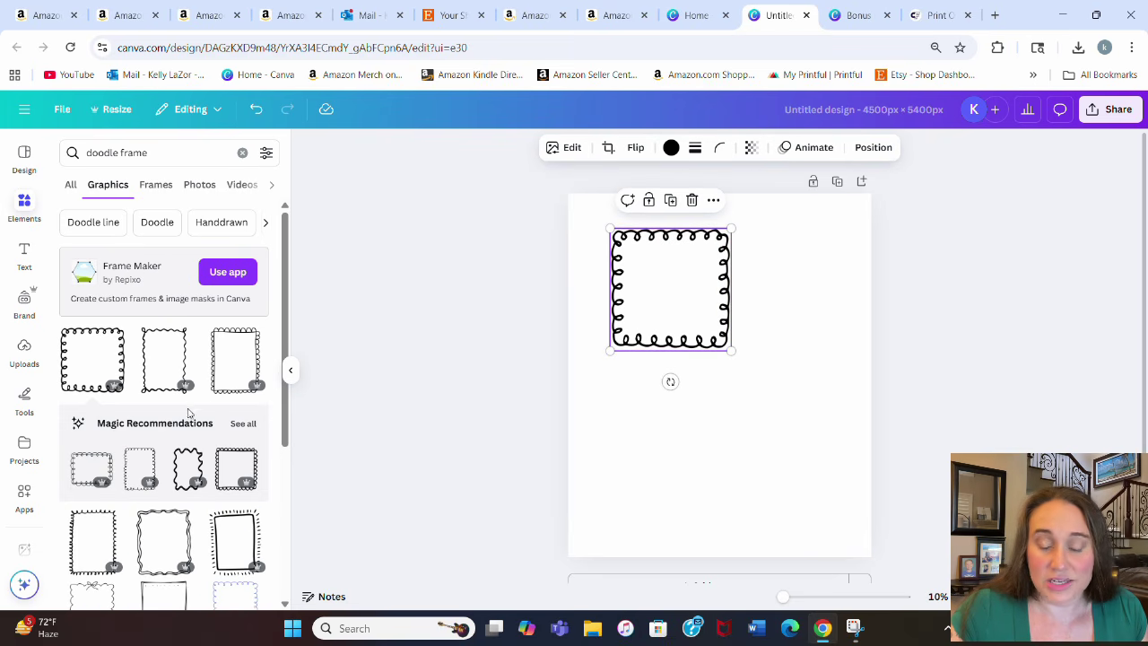
left_click(159, 370)
left_click_drag(754, 377, 826, 307)
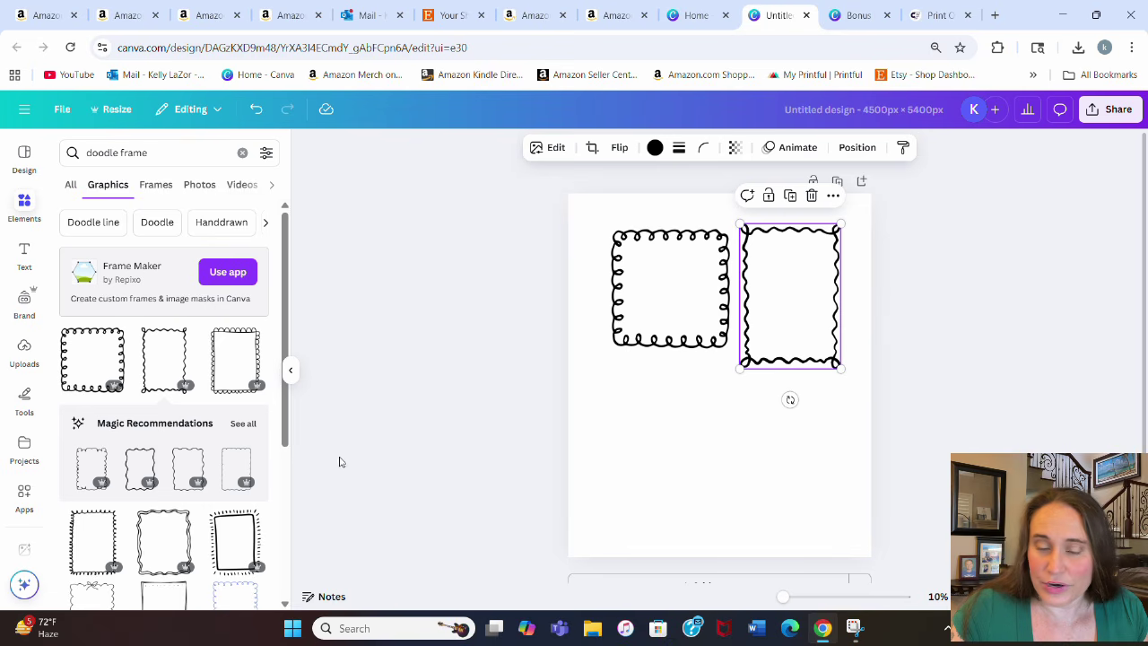
- Add a bold wavy frame in the page's lower left and a thin scalloped frame with a bow in its lower right
mouse_move(197, 456)
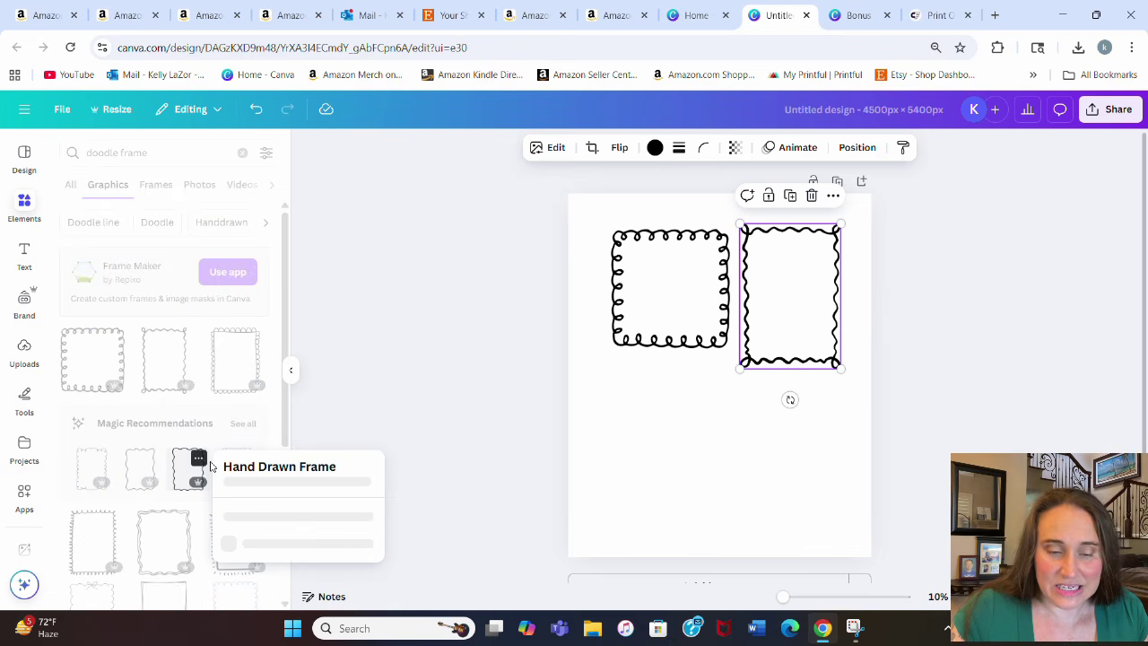
left_click(150, 473)
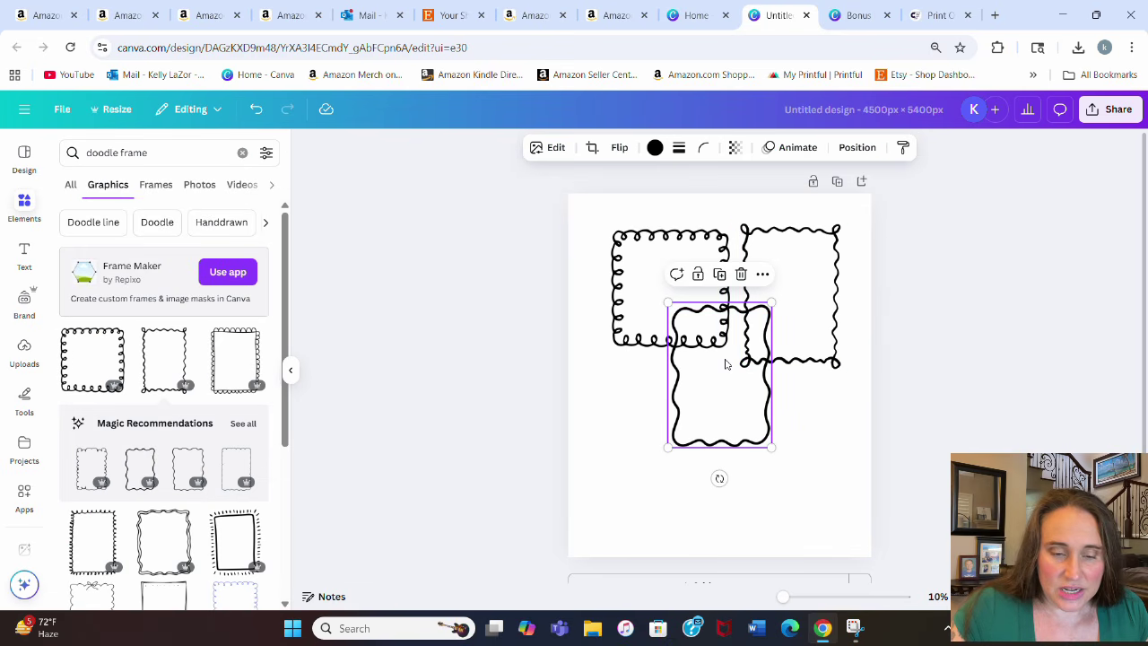
left_click_drag(727, 364, 677, 422)
scroll(179, 381, "down", 3)
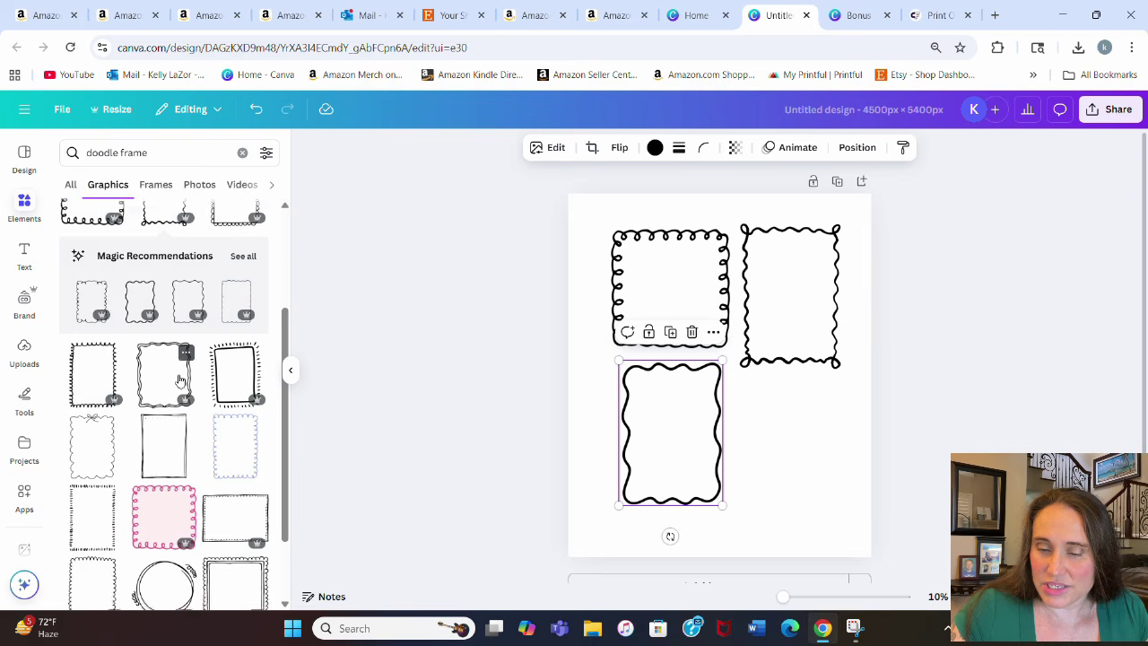
left_click(95, 404)
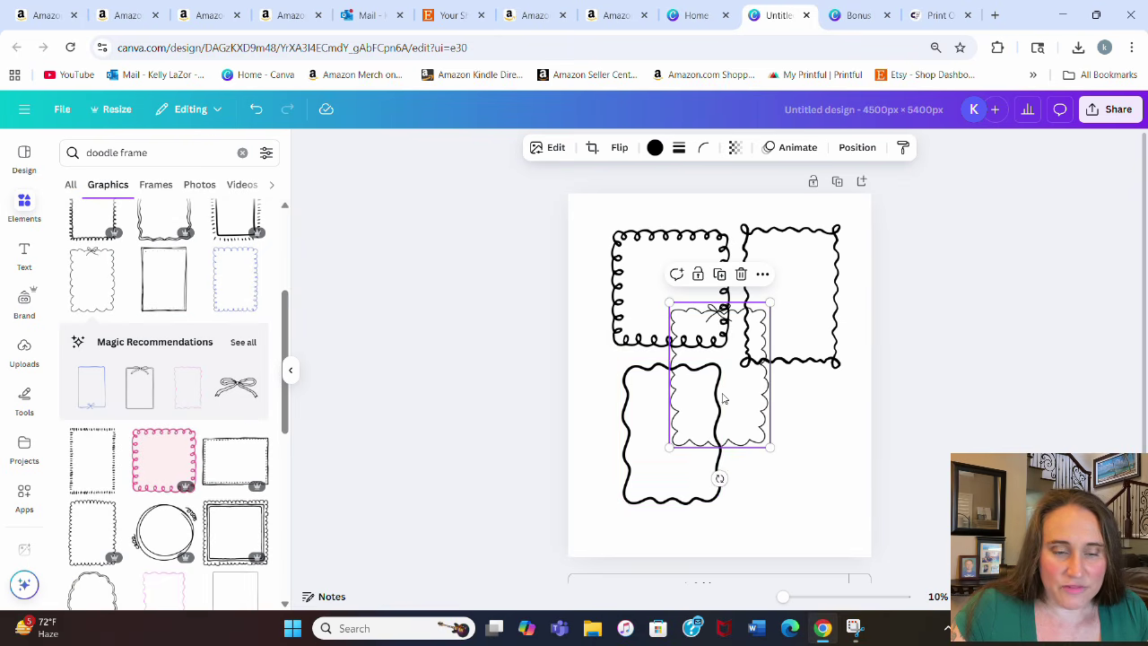
mouse_move(724, 398)
left_mouse_down()
mouse_move(724, 420)
mouse_move(811, 480)
left_mouse_up()
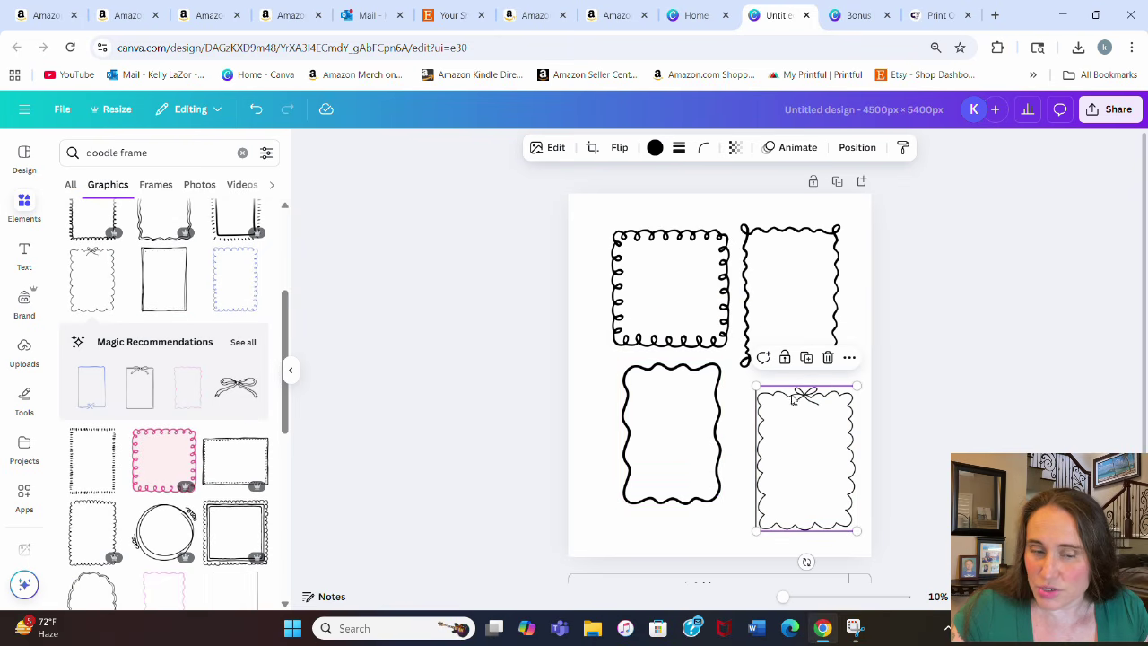
- Place a doodle bow on top of the upper-right frame and add a scalloped oval frame near the page's centre
mouse_move(247, 400)
left_mouse_down()
mouse_move(714, 369)
mouse_move(753, 260)
mouse_move(803, 208)
left_mouse_up()
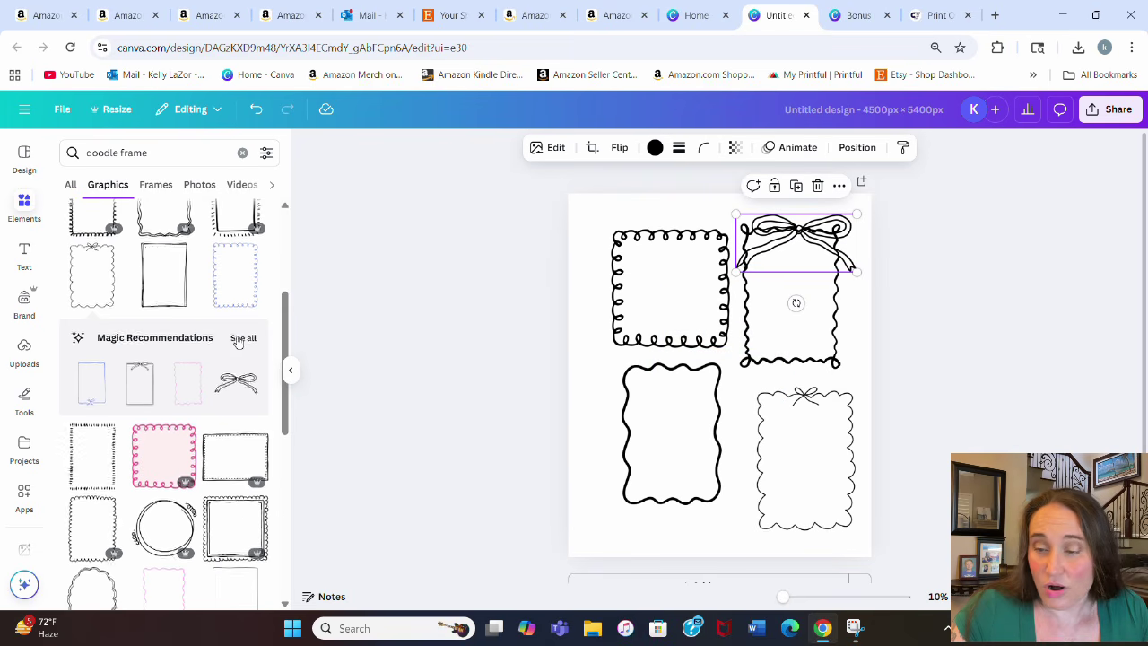
scroll(90, 448, "down", 3)
left_click(79, 395)
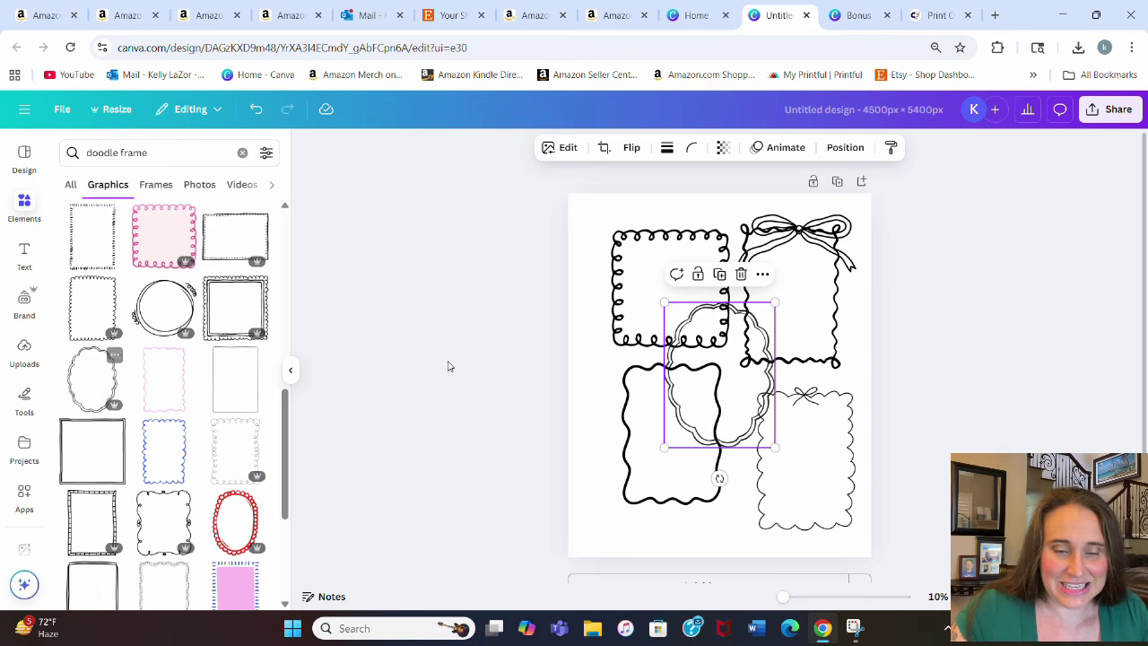
mouse_move(714, 407)
left_mouse_down()
mouse_move(732, 374)
mouse_move(731, 451)
left_mouse_up()
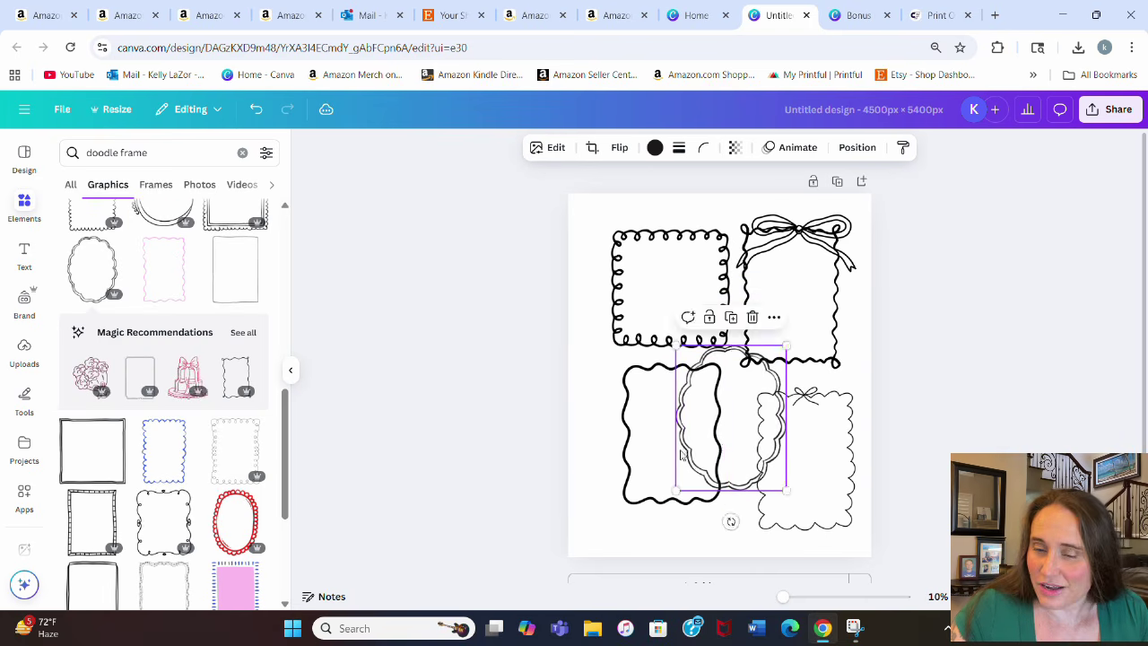
- Spread the left-hand and lower-right frames toward the page corners and centre the scalloped oval frame between them
left_click_drag(644, 473, 594, 473)
left_click_drag(619, 343, 620, 294)
left_click_drag(795, 482, 802, 510)
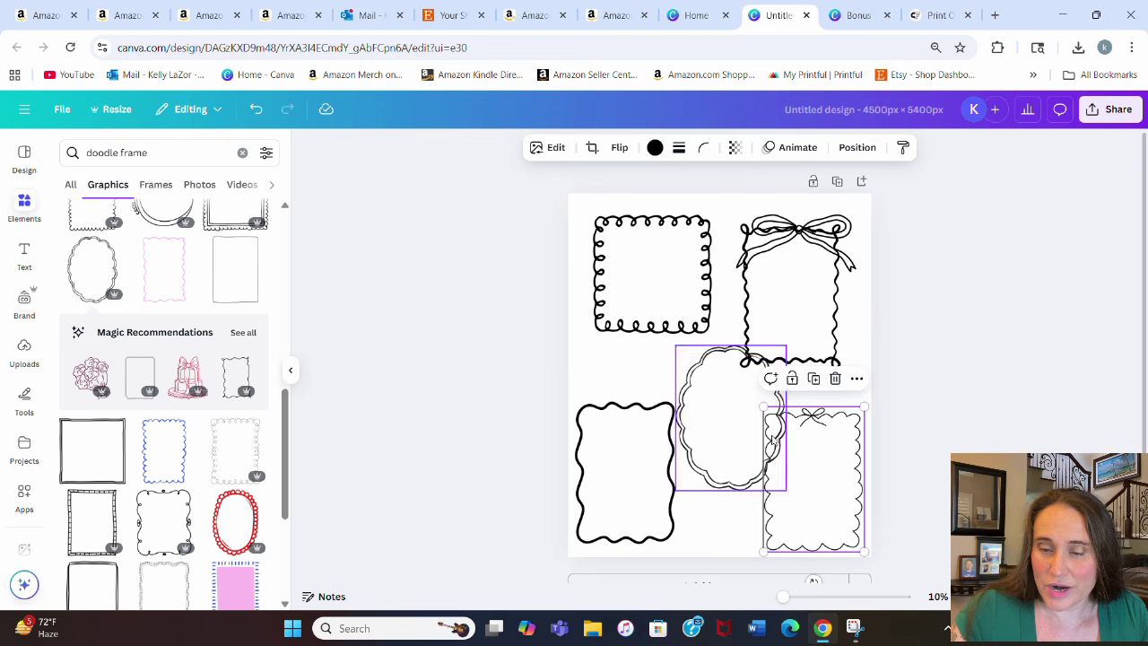
left_click_drag(704, 293, 694, 291)
mouse_move(724, 371)
left_mouse_down()
mouse_move(703, 341)
mouse_move(712, 354)
left_mouse_up()
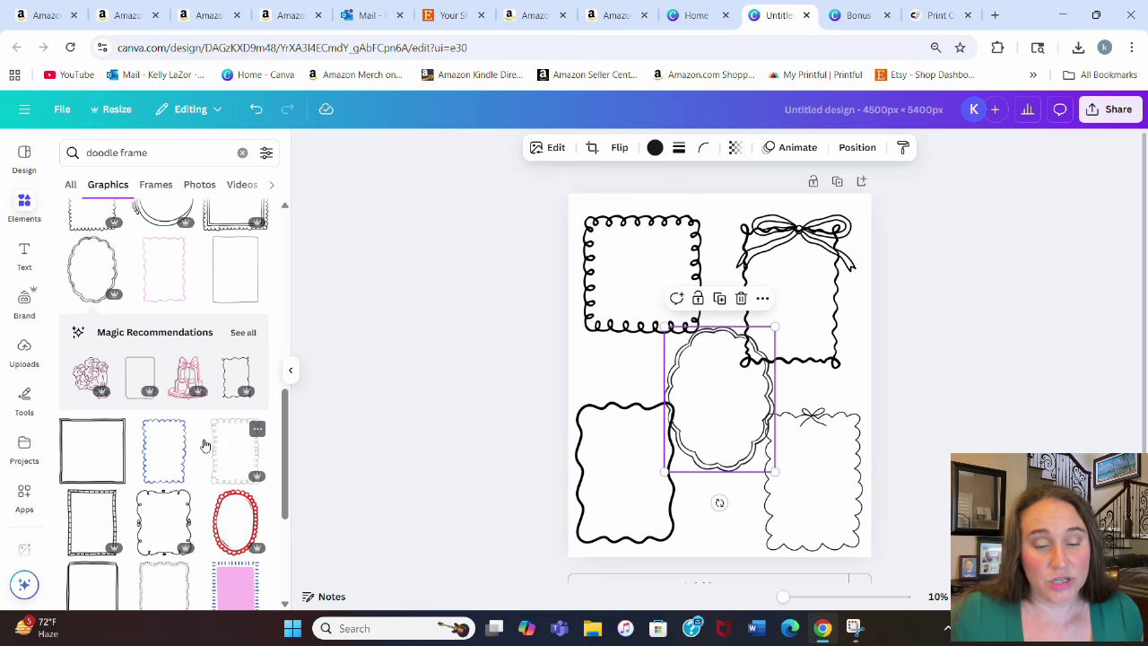
- Replace the curly-loop square frame in the page's upper left with the rectangular frame that has small loops along its wavy border
scroll(180, 431, "down", 1)
left_click(177, 446)
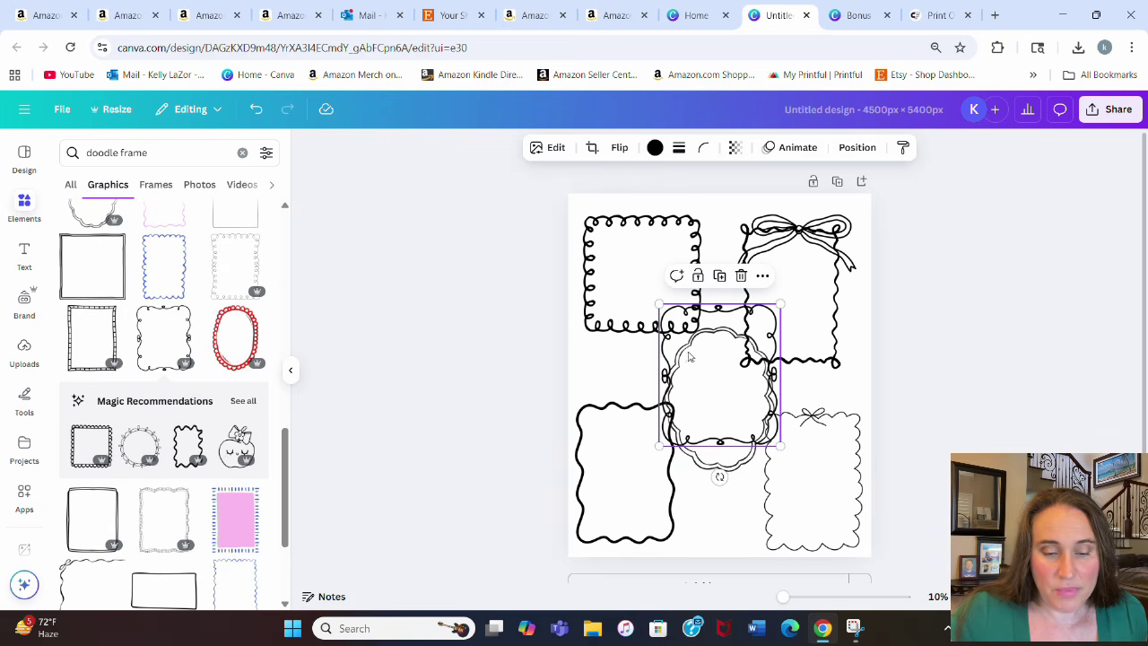
mouse_move(702, 345)
left_mouse_down()
mouse_move(666, 259)
mouse_move(668, 269)
mouse_move(586, 245)
mouse_move(625, 246)
left_mouse_up()
left_click(594, 269)
key("Delete")
- Add a double-line rectangular frame with a bow at the page's upper middle and a thin dashed rectangular frame at its left middle
scroll(134, 431, "down", 4)
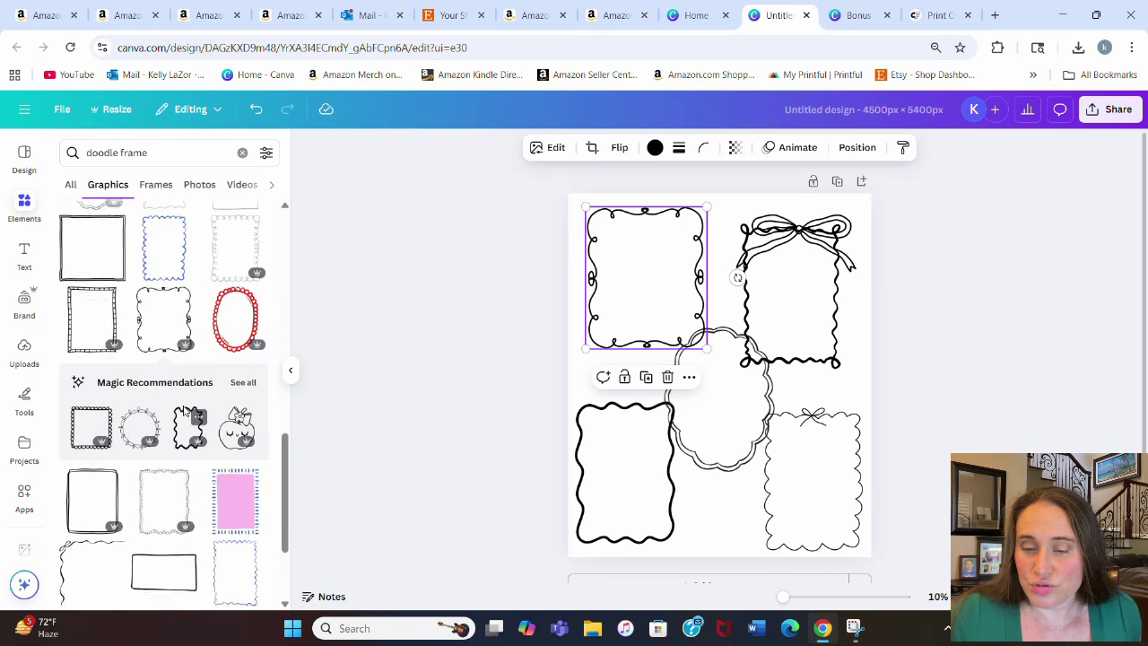
scroll(180, 404, "down", 3)
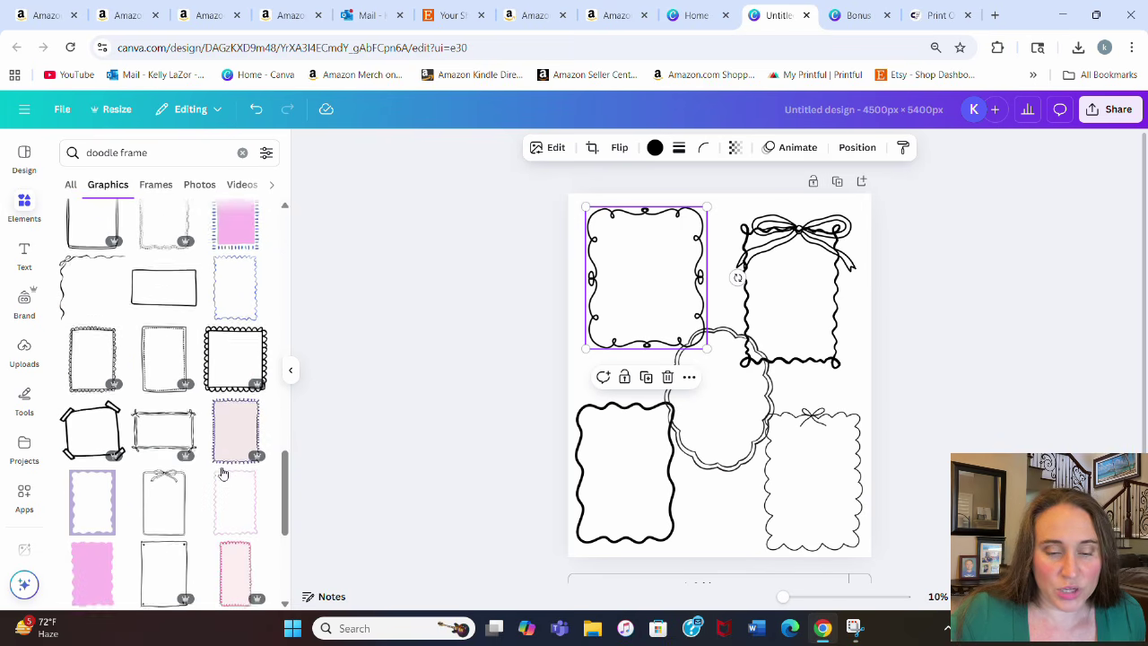
left_click(168, 295)
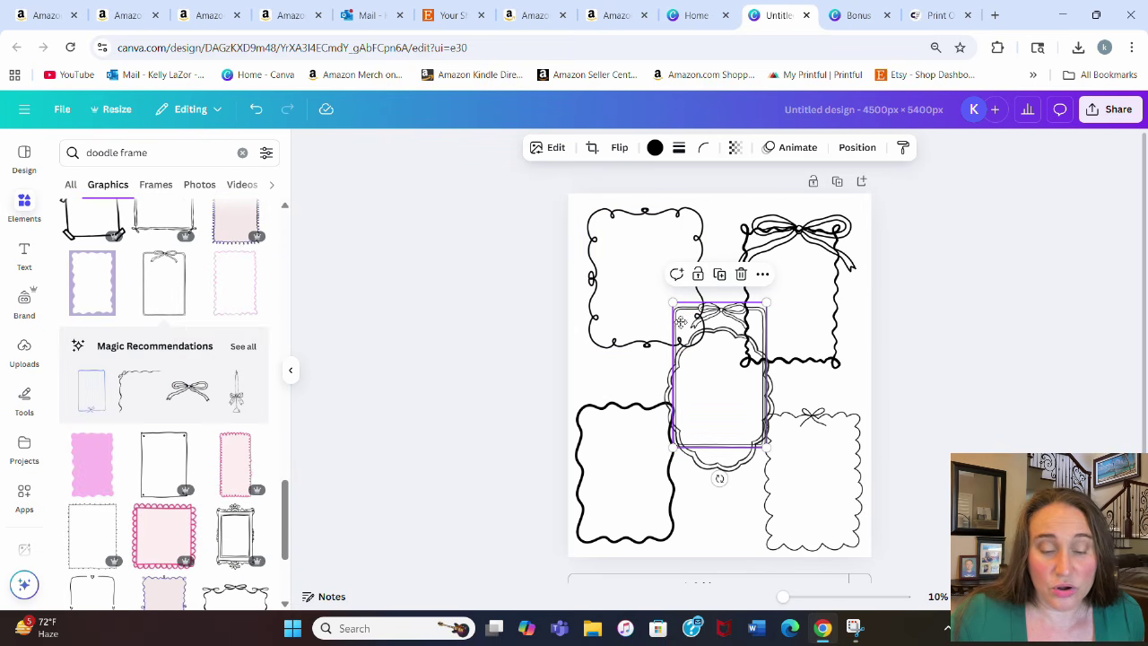
left_click_drag(682, 354, 668, 255)
scroll(139, 462, "down", 2)
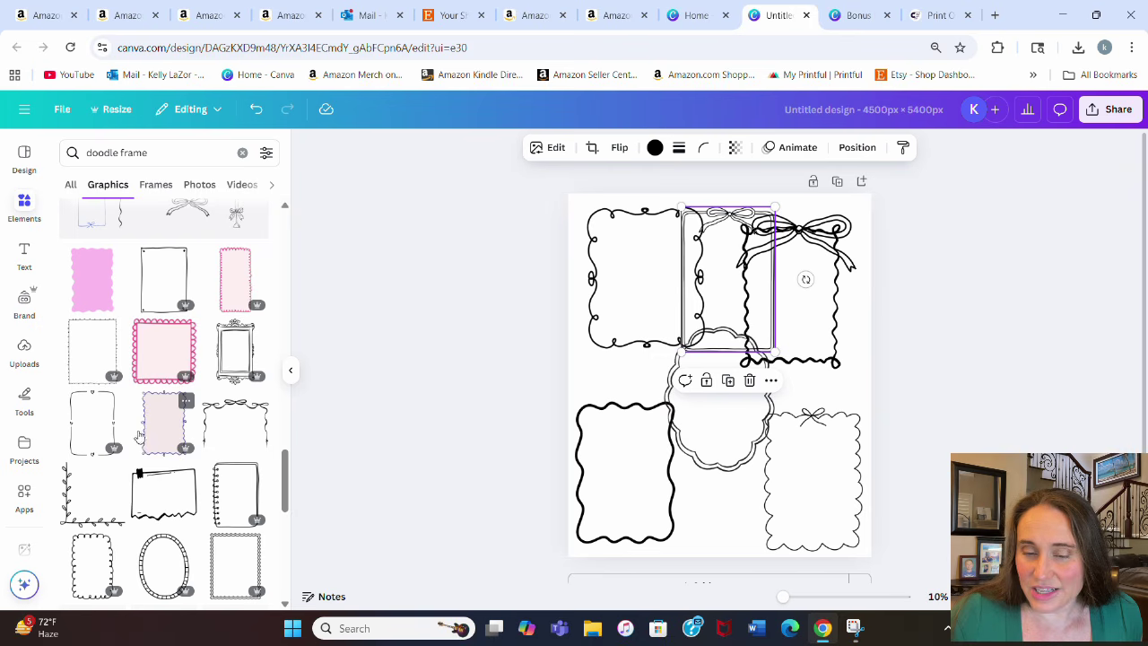
left_click(77, 359)
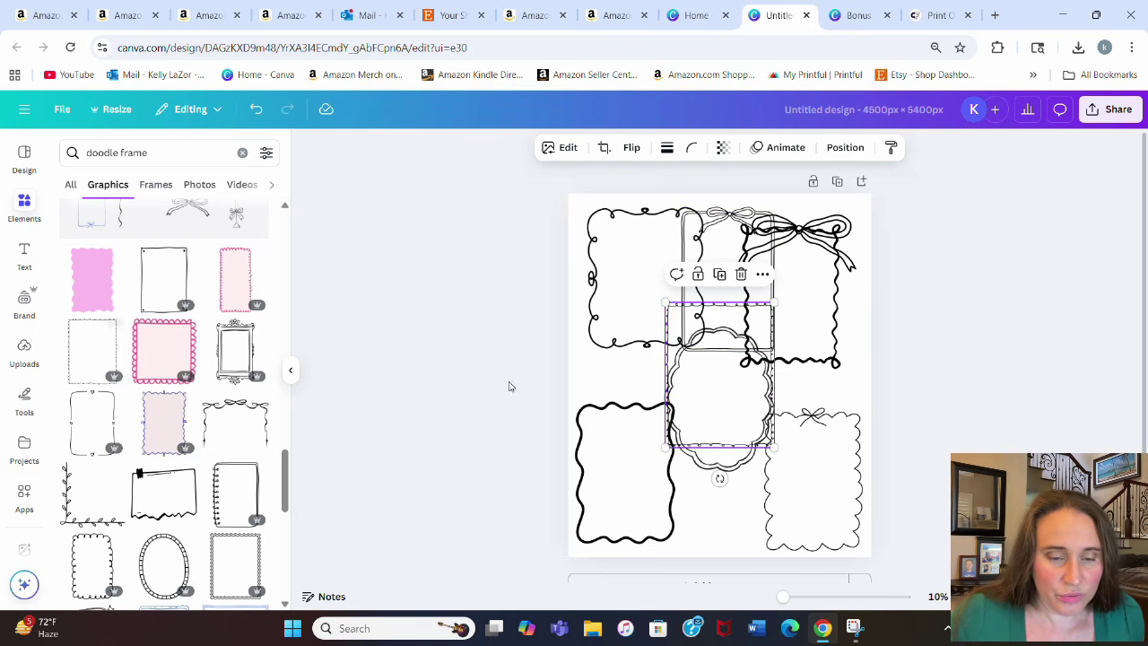
left_click_drag(717, 377, 637, 387)
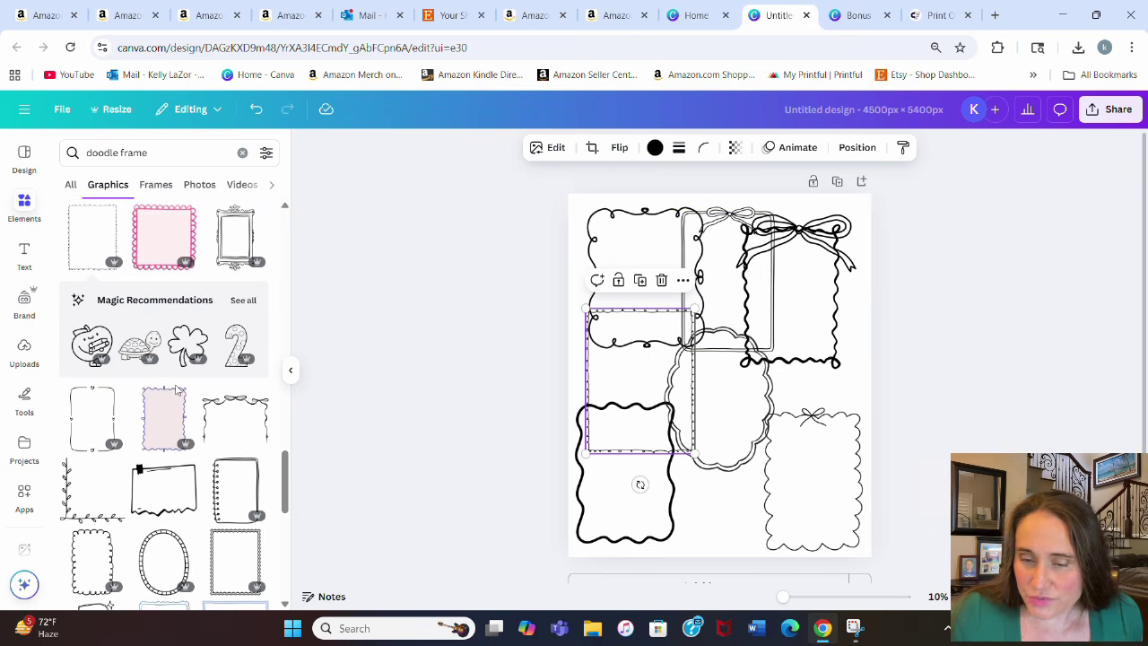
- Add the tall rectangular frame with a curly looped border at the bottom middle of the page
scroll(180, 391, "down", 2)
scroll(191, 370, "down", 1)
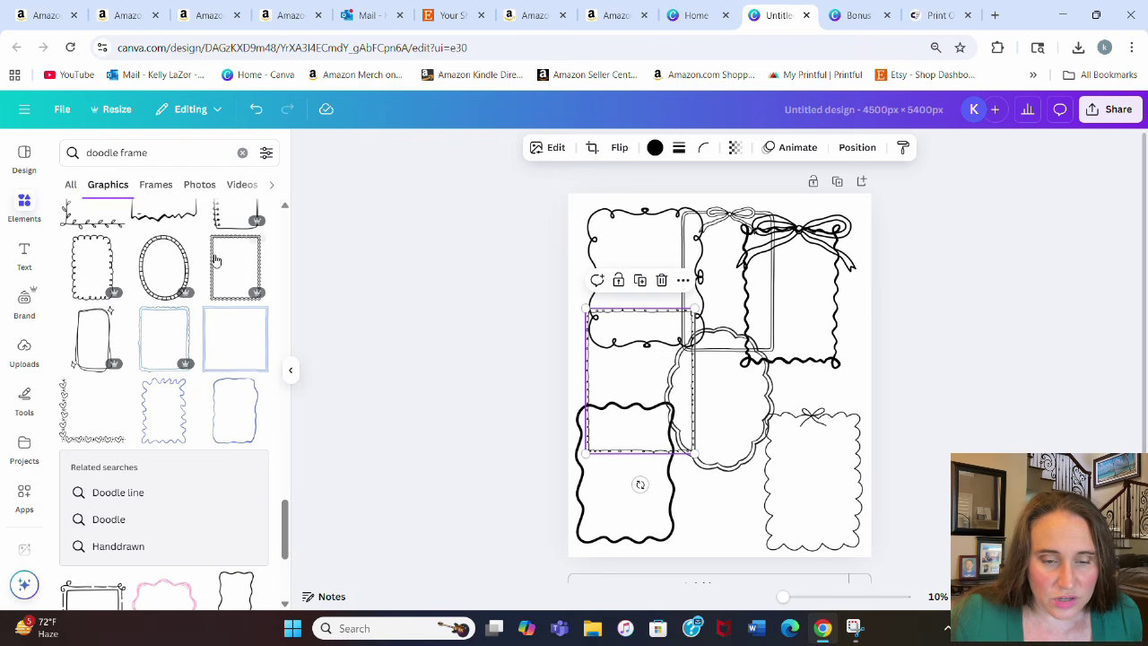
scroll(137, 235, "down", 1)
scroll(152, 287, "down", 1)
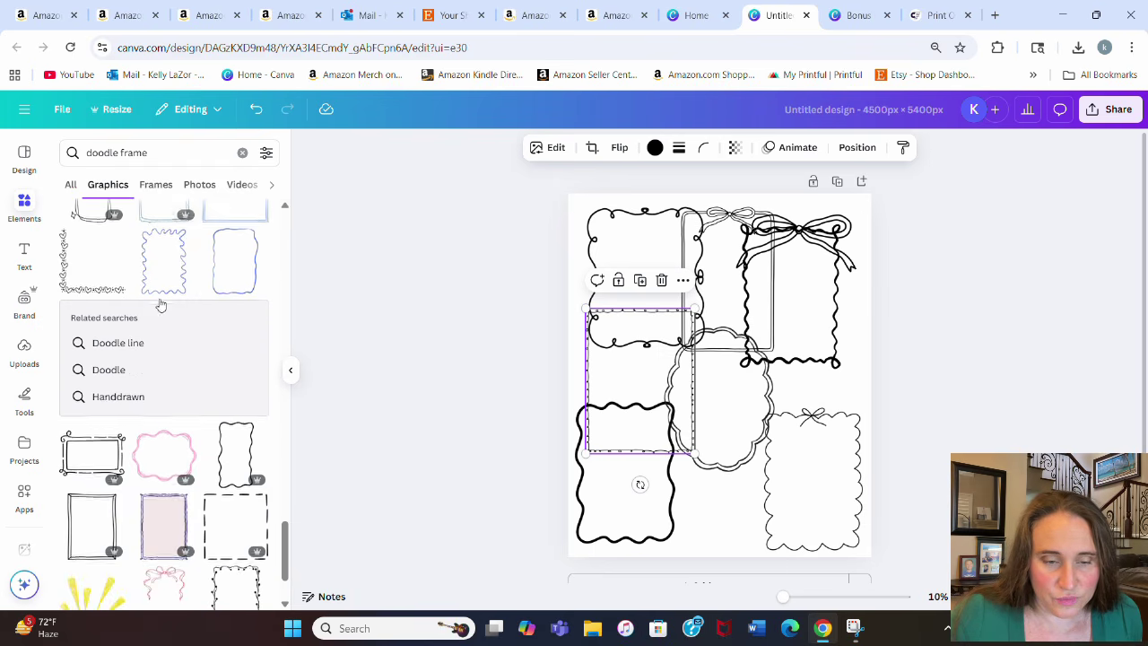
scroll(159, 322, "up", 3)
left_click(97, 354)
left_click_drag(701, 352, 716, 469)
- Add the round frame with a curly looped border at the right middle of the page
scroll(171, 362, "down", 3)
scroll(174, 353, "down", 2)
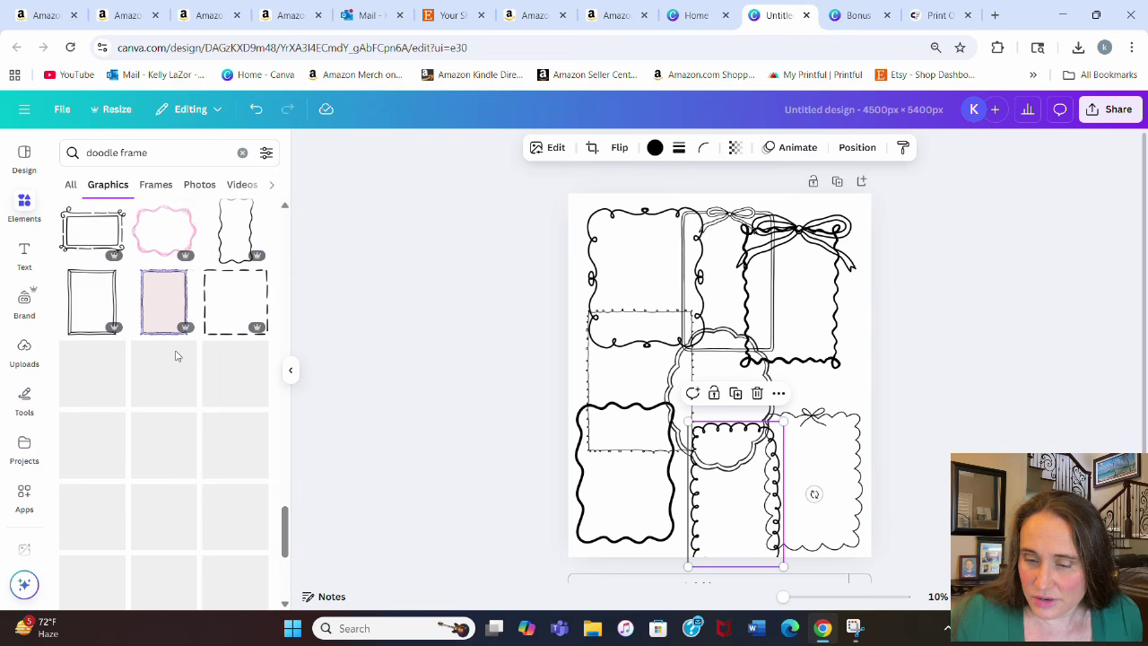
scroll(174, 353, "up", 1)
scroll(225, 314, "down", 3)
scroll(222, 307, "down", 3)
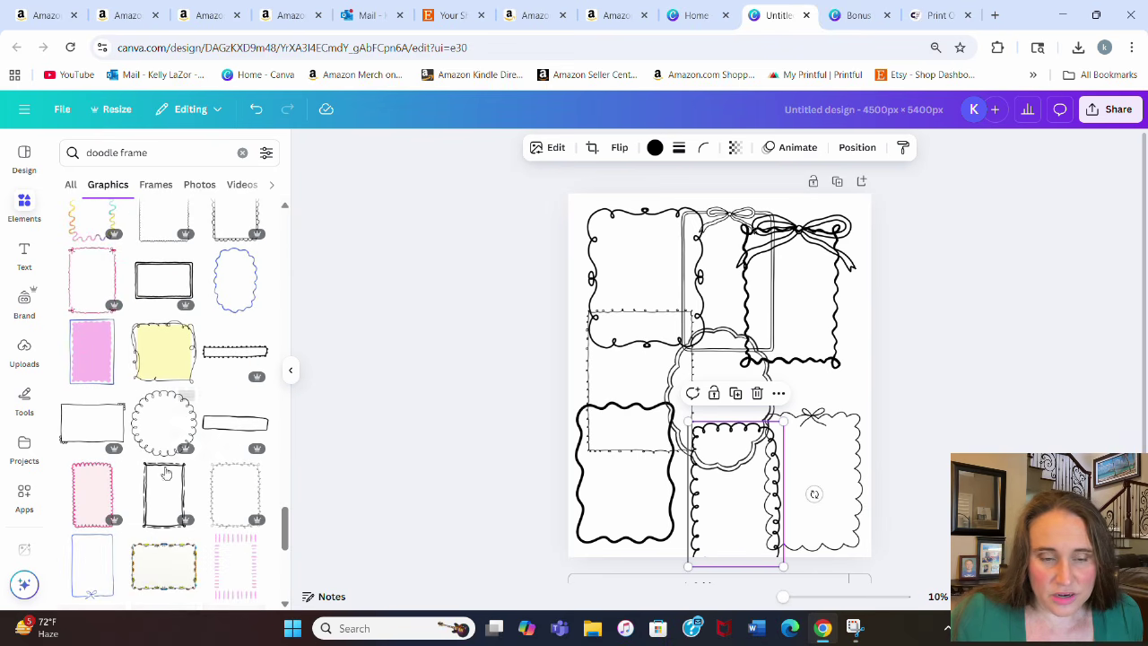
left_click(163, 422)
left_click_drag(691, 390, 854, 411)
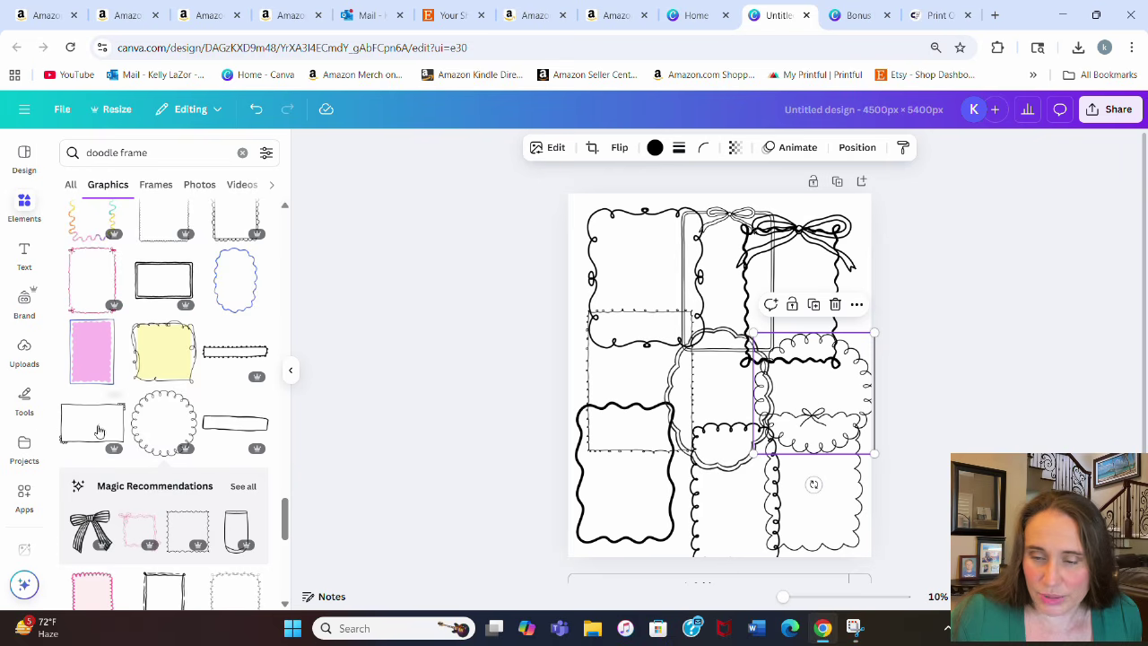
- Add the tall rounded frame with a bow on top at the lower left of the page, over the bold wavy frame
scroll(126, 386, "down", 5)
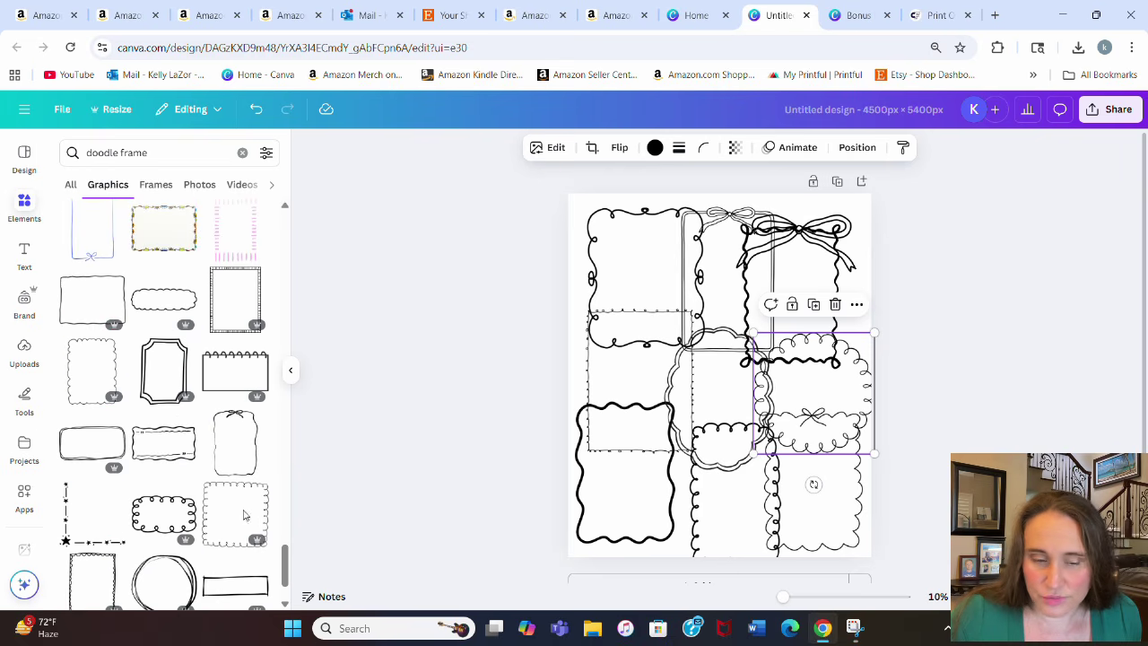
left_click(232, 449)
left_click_drag(703, 375, 606, 404)
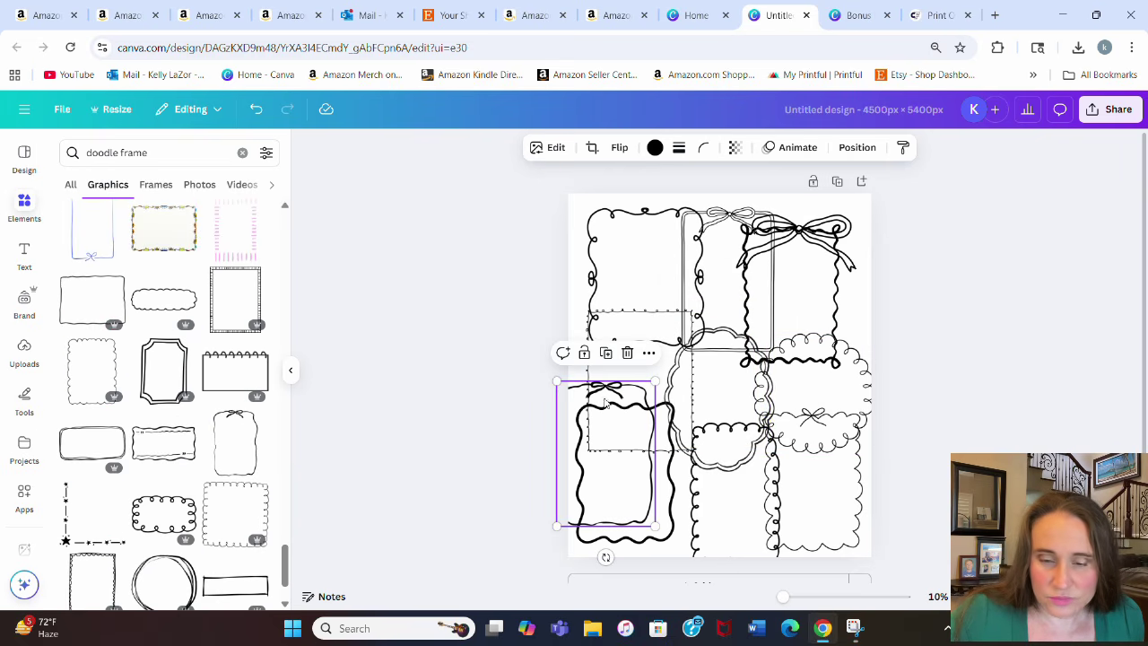
scroll(138, 400, "down", 2)
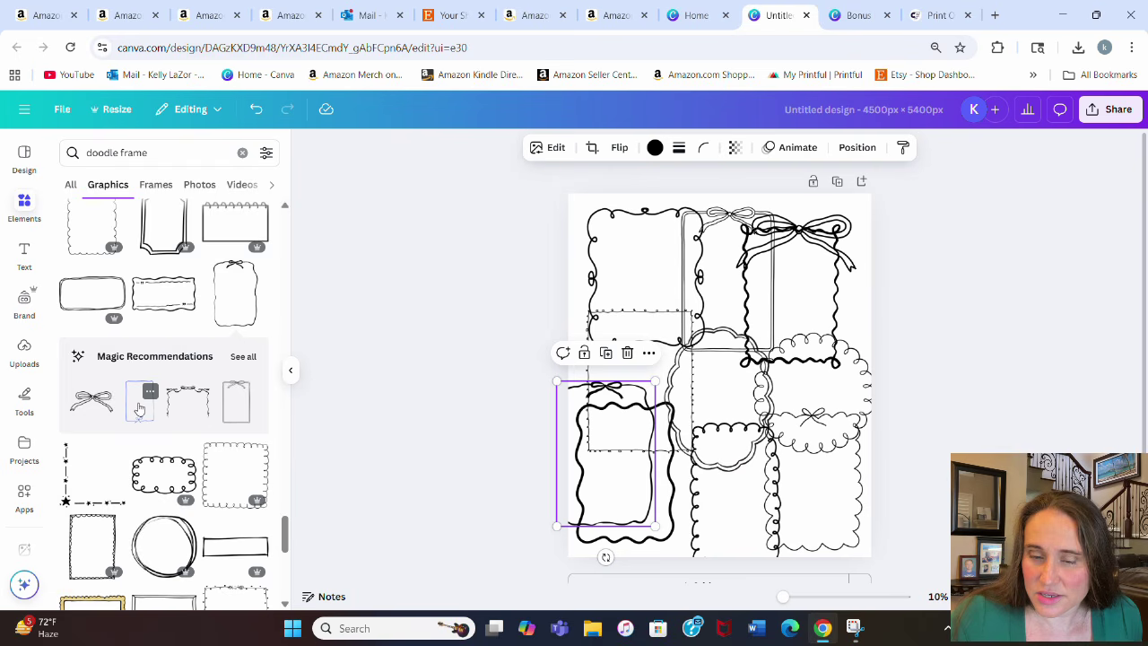
- Add the pink ribbon frame with bows from the full set of recommended graphics at the right side of the page
scroll(136, 409, "down", 1)
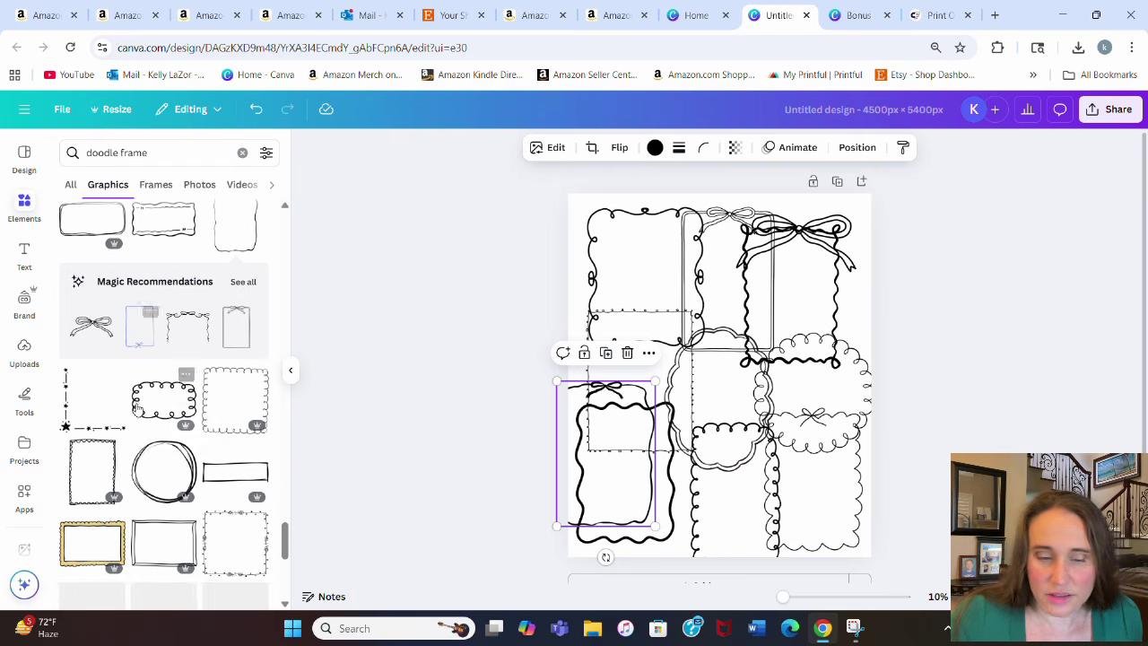
left_click(243, 283)
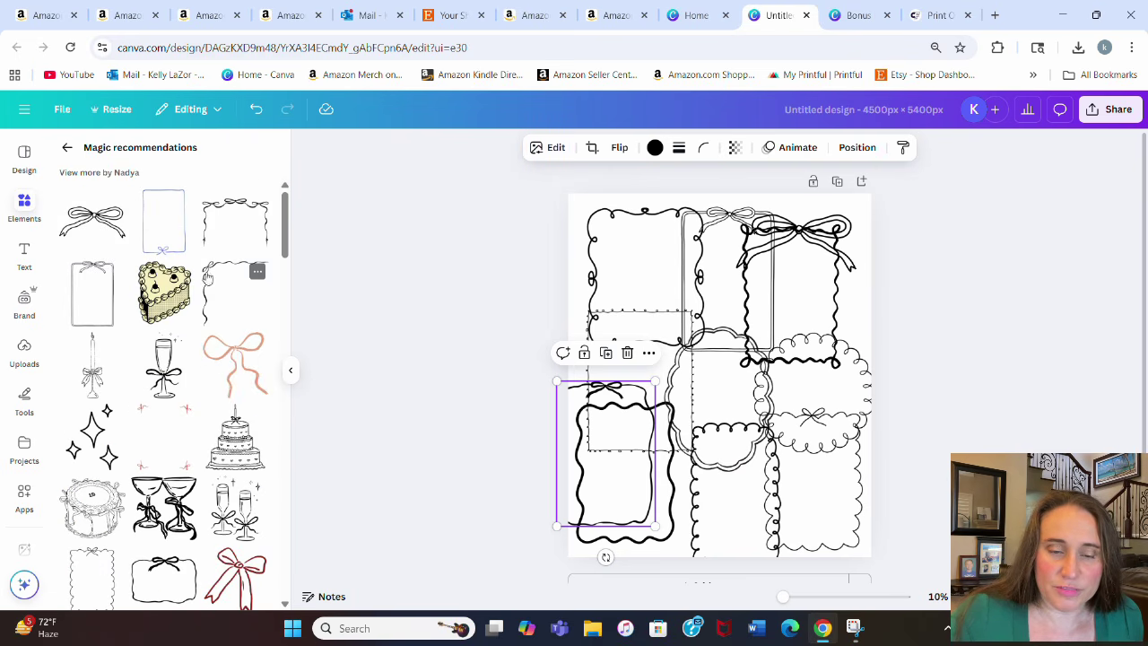
scroll(36, 287, "down", 1)
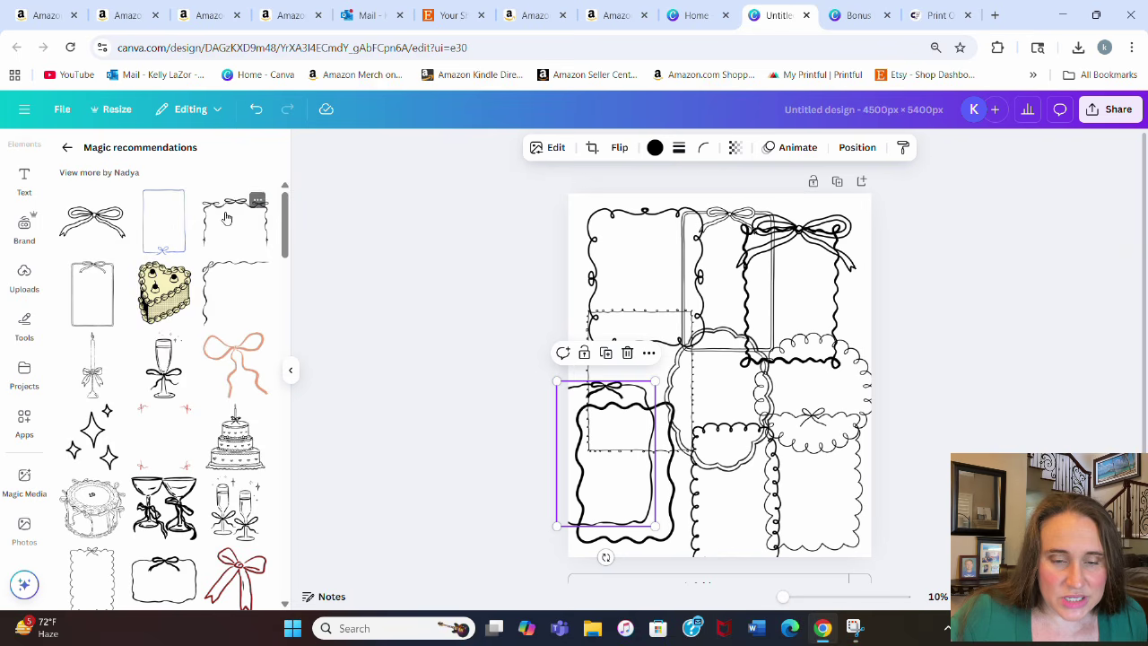
scroll(235, 215, "down", 3)
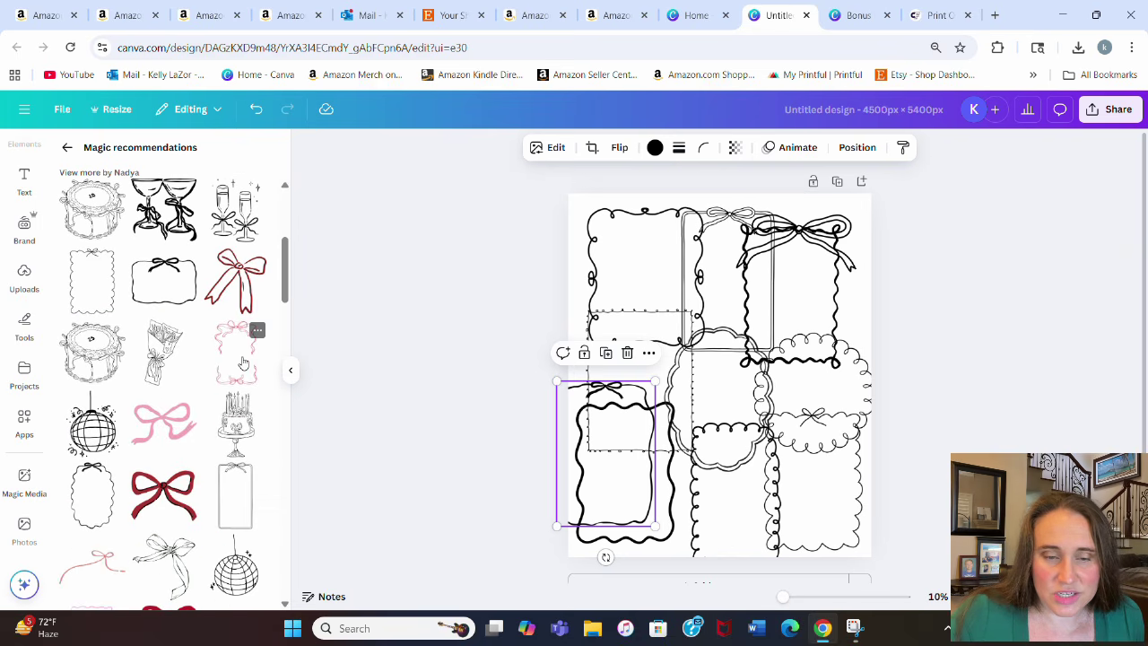
left_click(242, 363)
left_click_drag(749, 333, 821, 289)
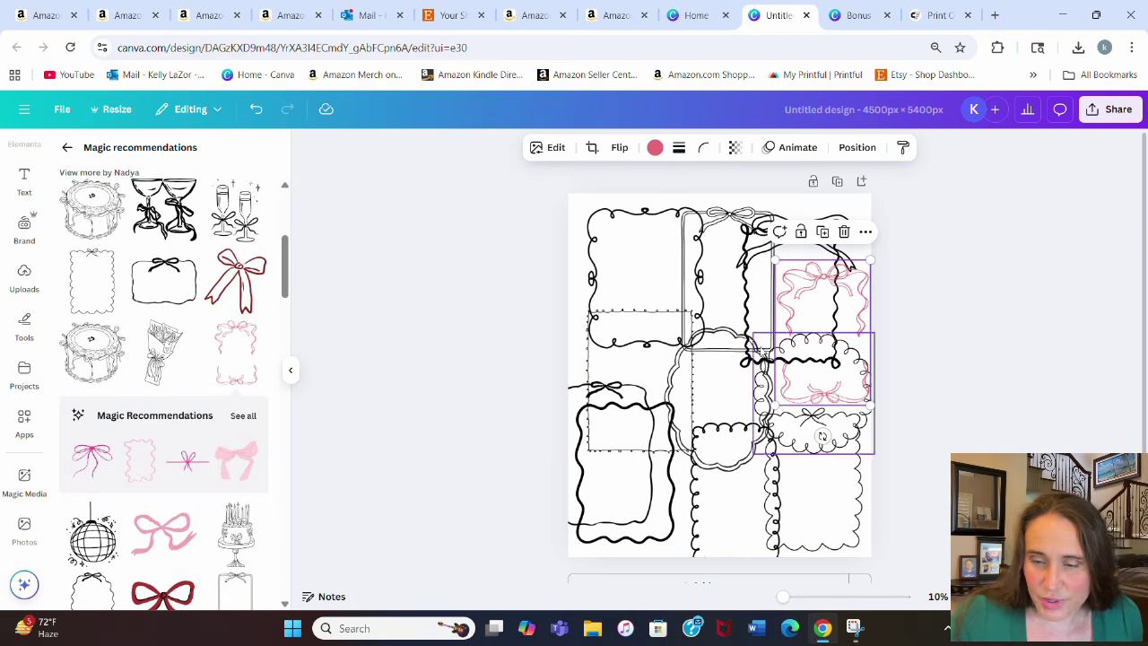
- Add the red wavy oval frame with a bow from the recommended graphics at the upper left of the page
scroll(159, 365, "down", 5)
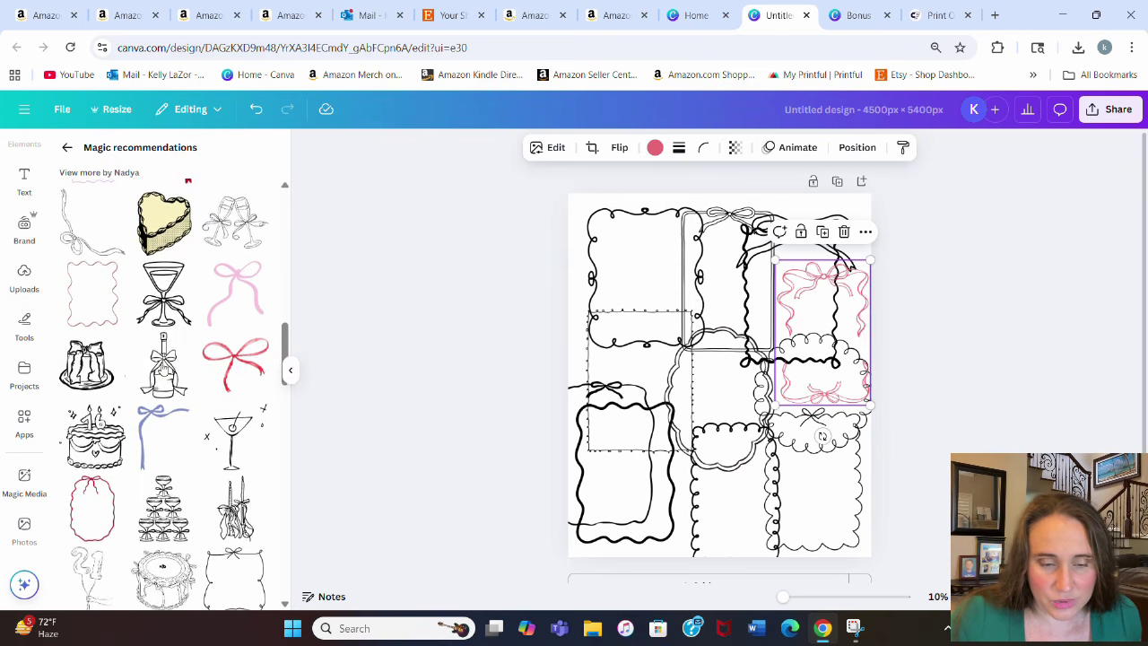
scroll(108, 303, "down", 3)
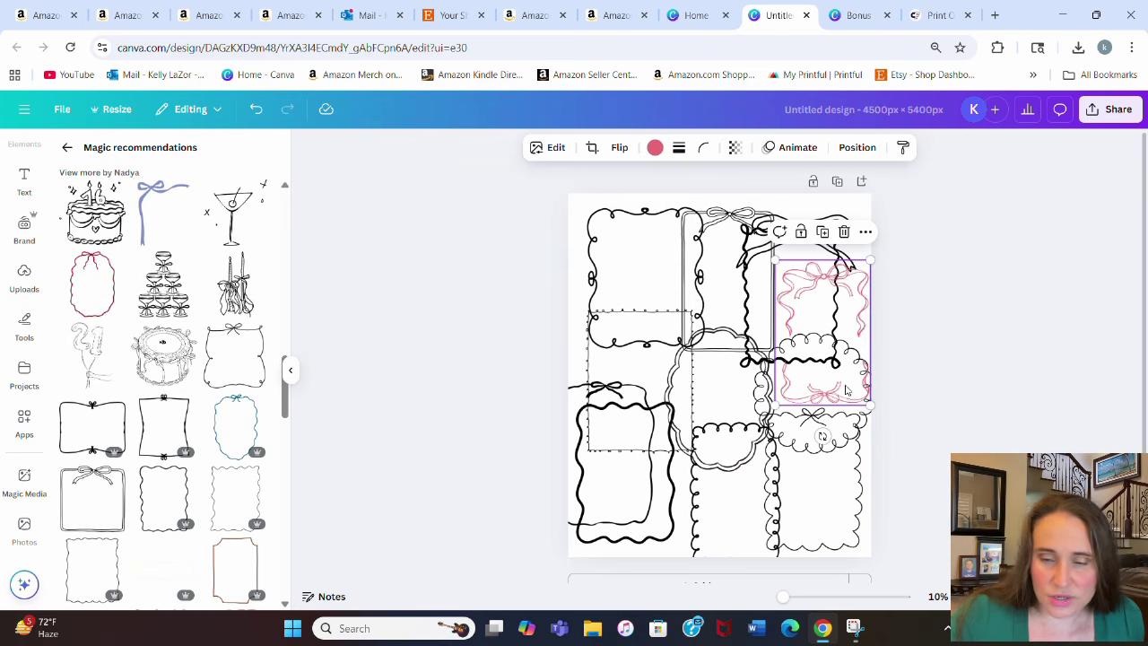
left_click(101, 291)
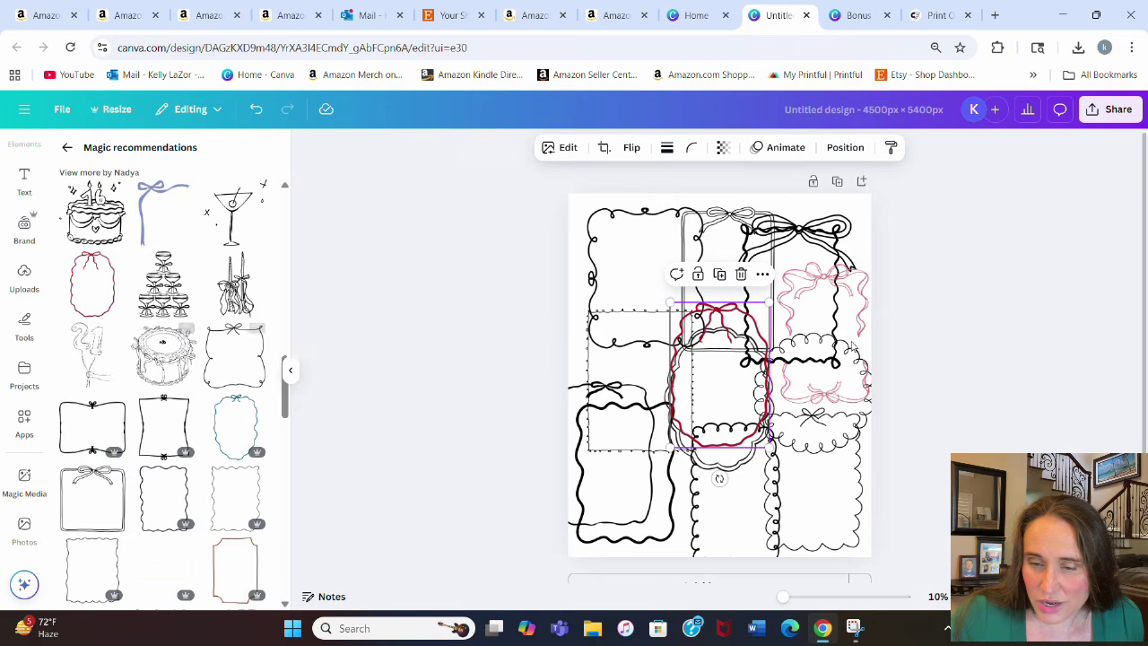
left_click_drag(667, 340, 612, 267)
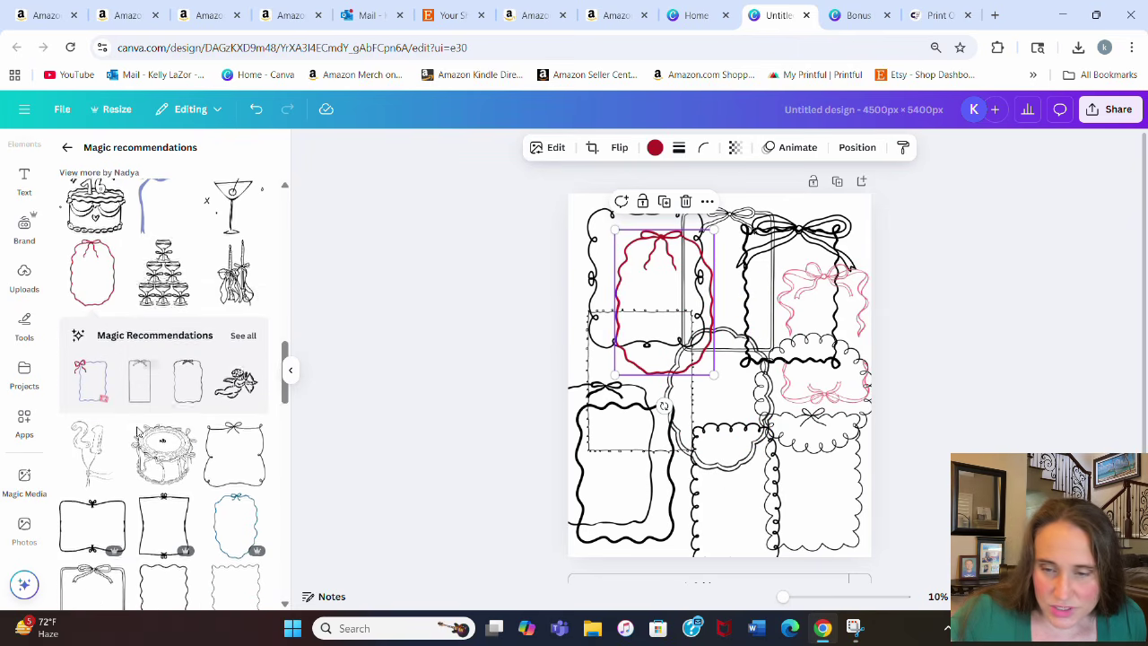
- Add the peach wavy square frame with a corner bow from the recommended graphics at the centre of the page
scroll(137, 433, "down", 3)
scroll(197, 318, "down", 4)
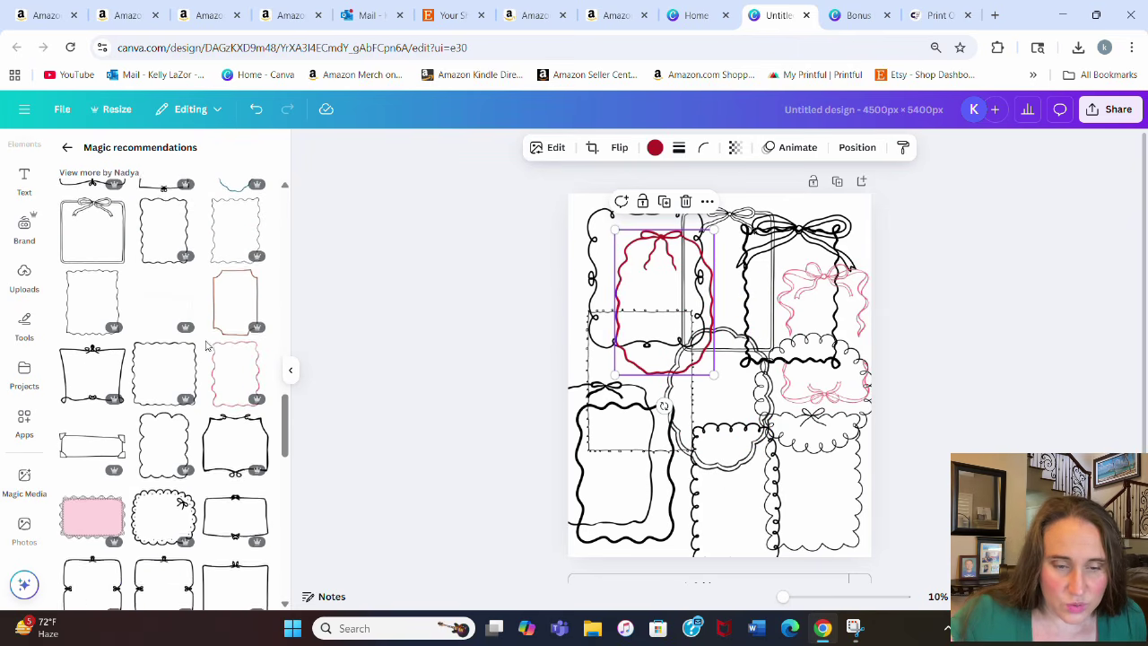
scroll(236, 373, "down", 4)
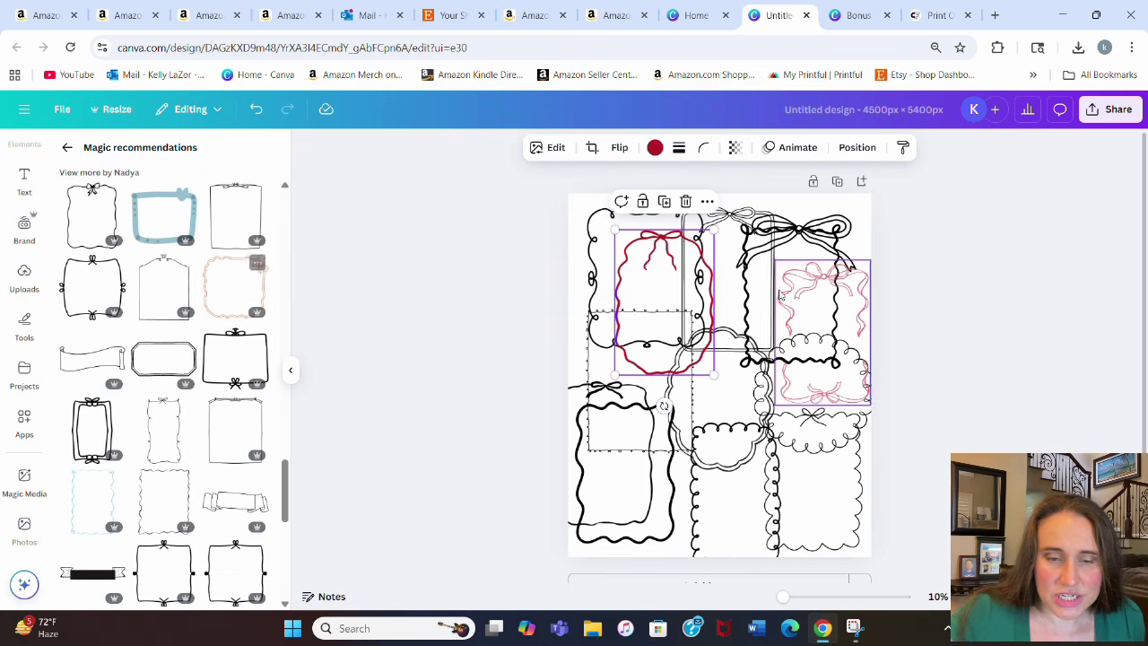
left_click(225, 298)
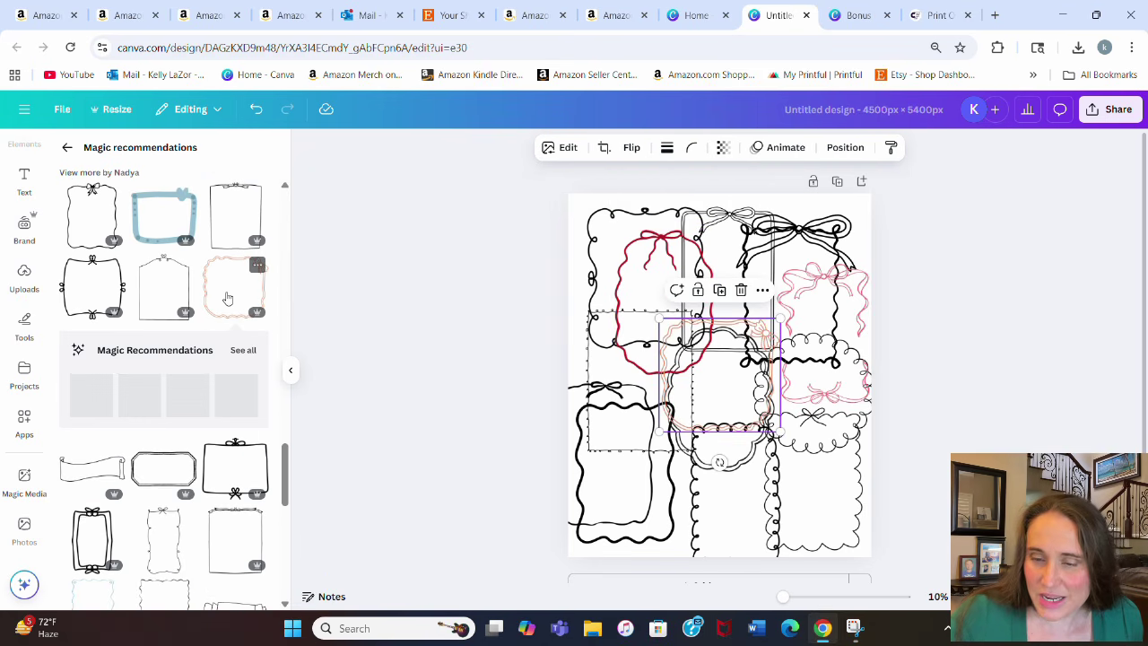
- Look through the remaining recommended graphics and the doodle frame search results for more frames
scroll(187, 448, "down", 3)
scroll(238, 506, "down", 2)
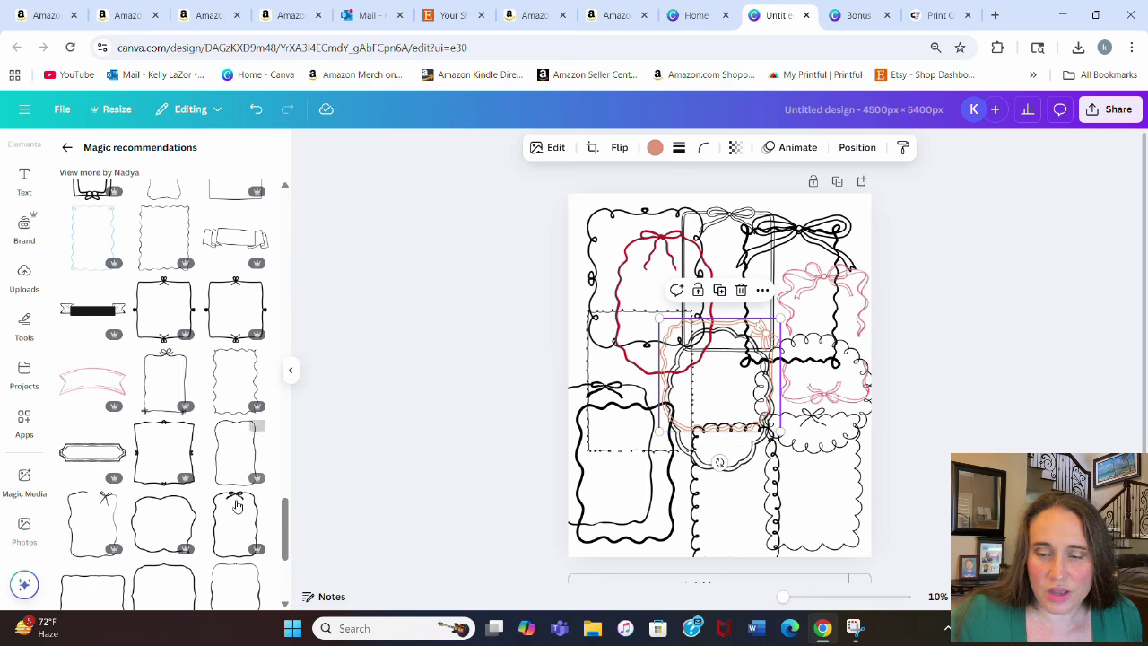
scroll(256, 309, "down", 1)
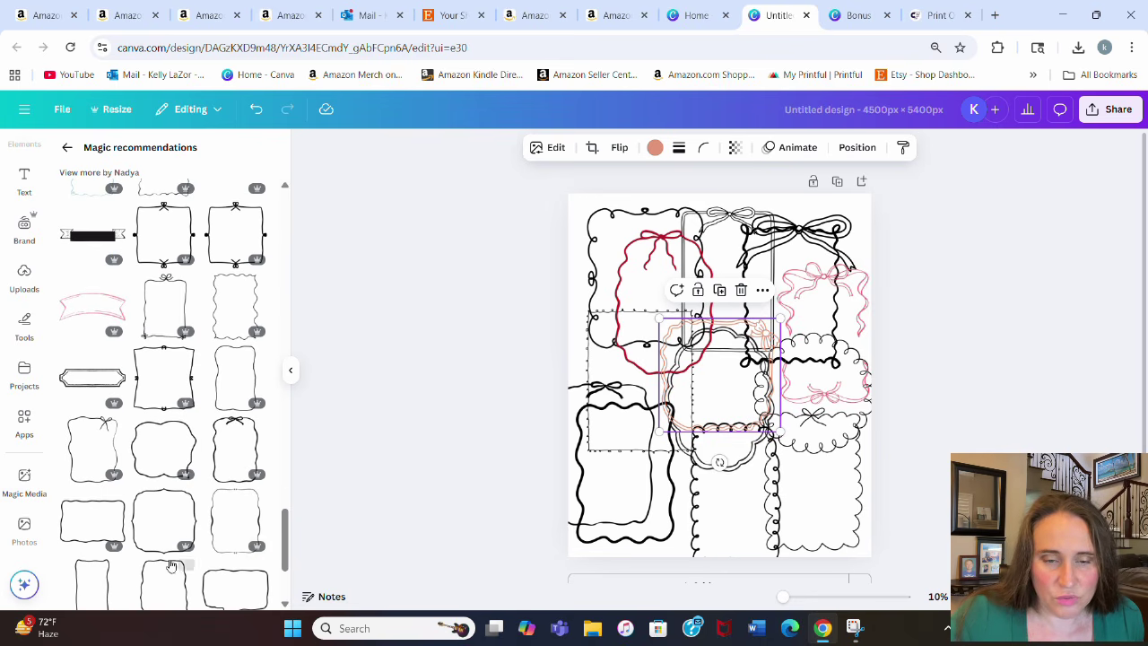
scroll(197, 341, "down", 2)
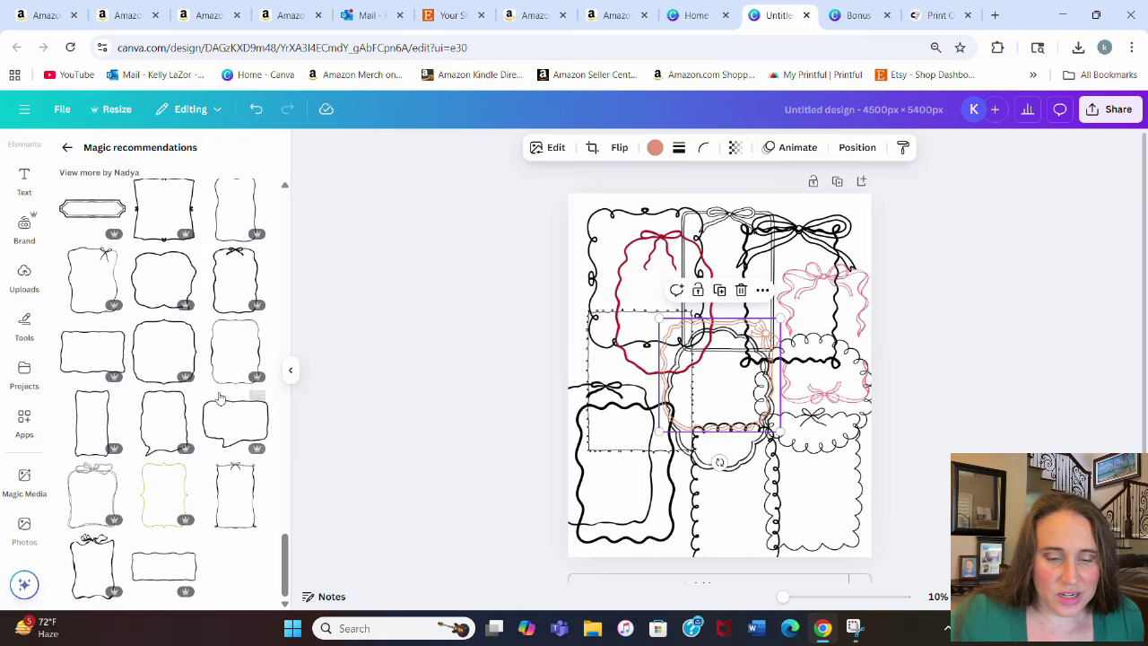
scroll(199, 336, "up", 5)
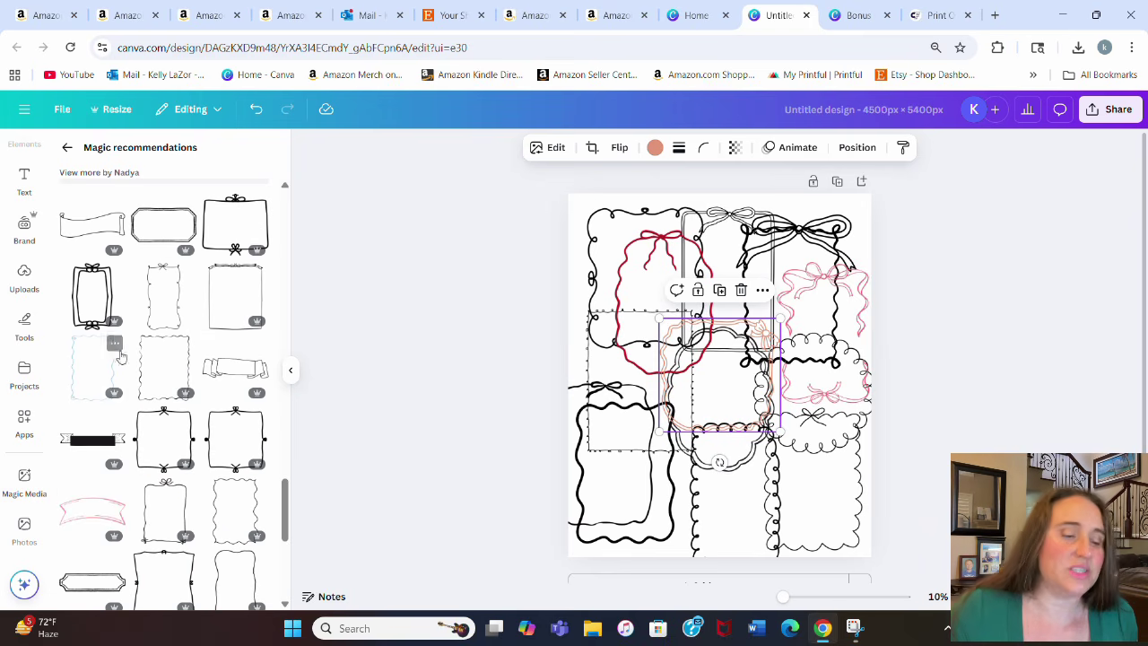
scroll(106, 349, "up", 5)
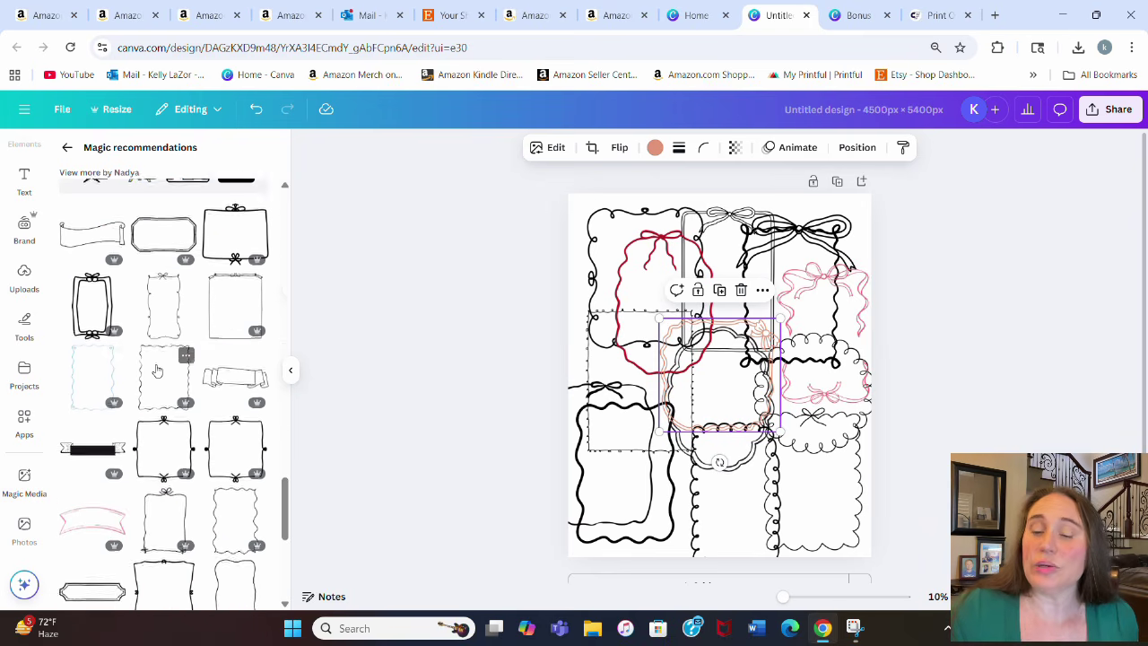
left_click(66, 147)
scroll(199, 453, "down", 4)
scroll(199, 453, "down", 5)
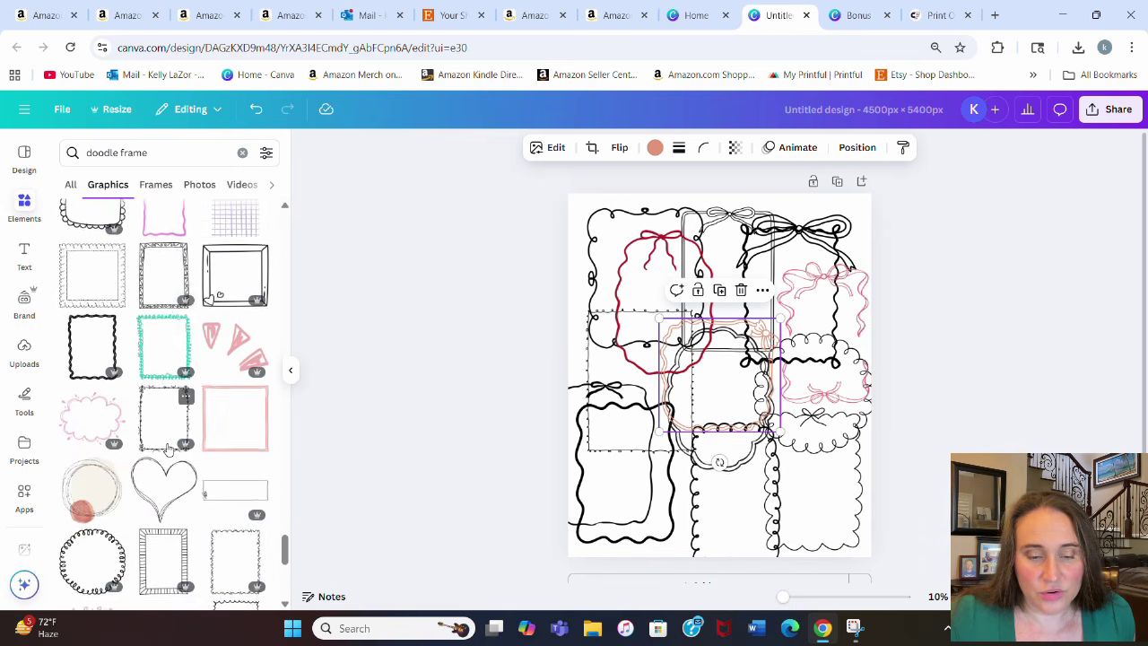
scroll(166, 448, "down", 6)
scroll(169, 459, "down", 10)
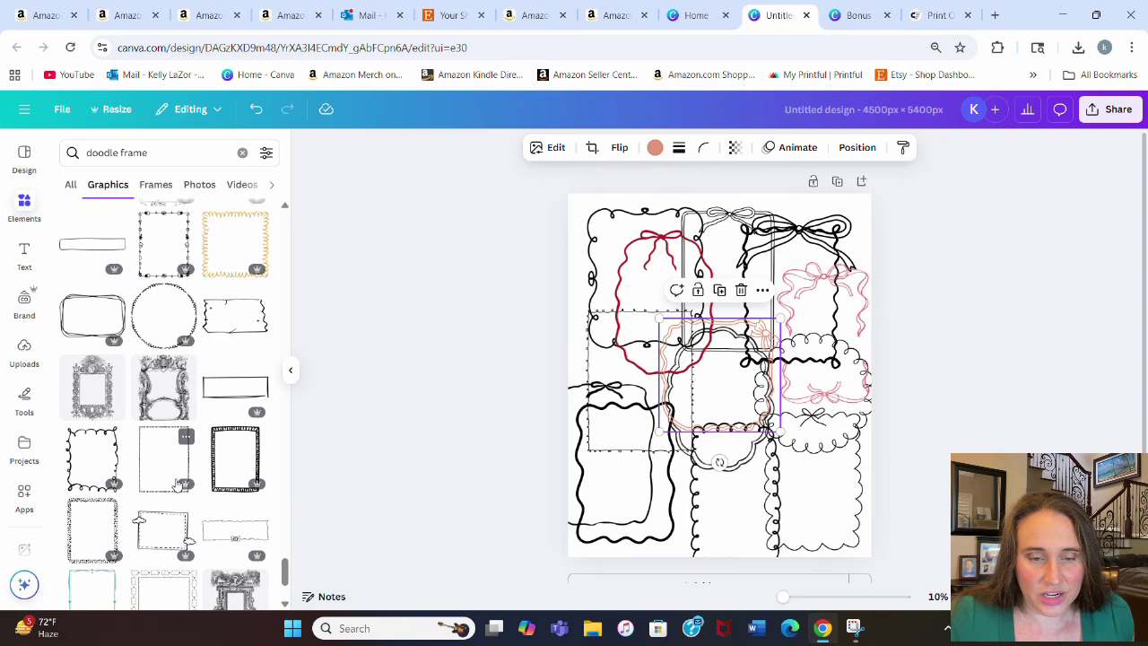
scroll(178, 477, "down", 5)
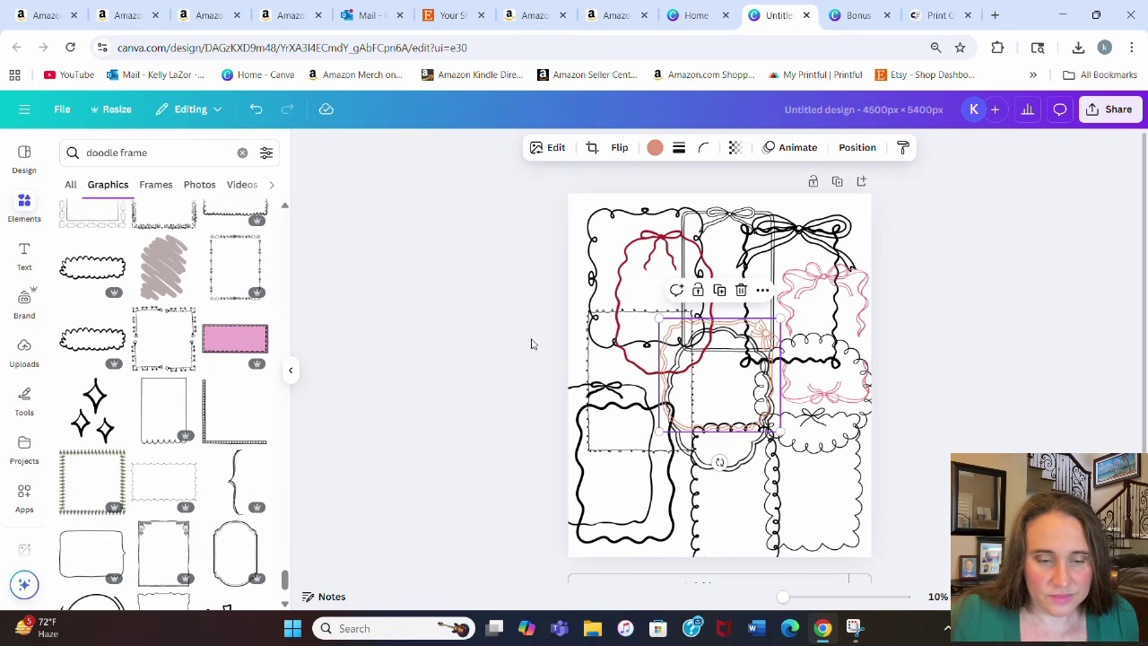
- Delete the peach, red and pink frames and the overlapping black frames across the left and middle of the page
left_click_drag(701, 310, 312, 341)
left_click(713, 339)
key("Delete")
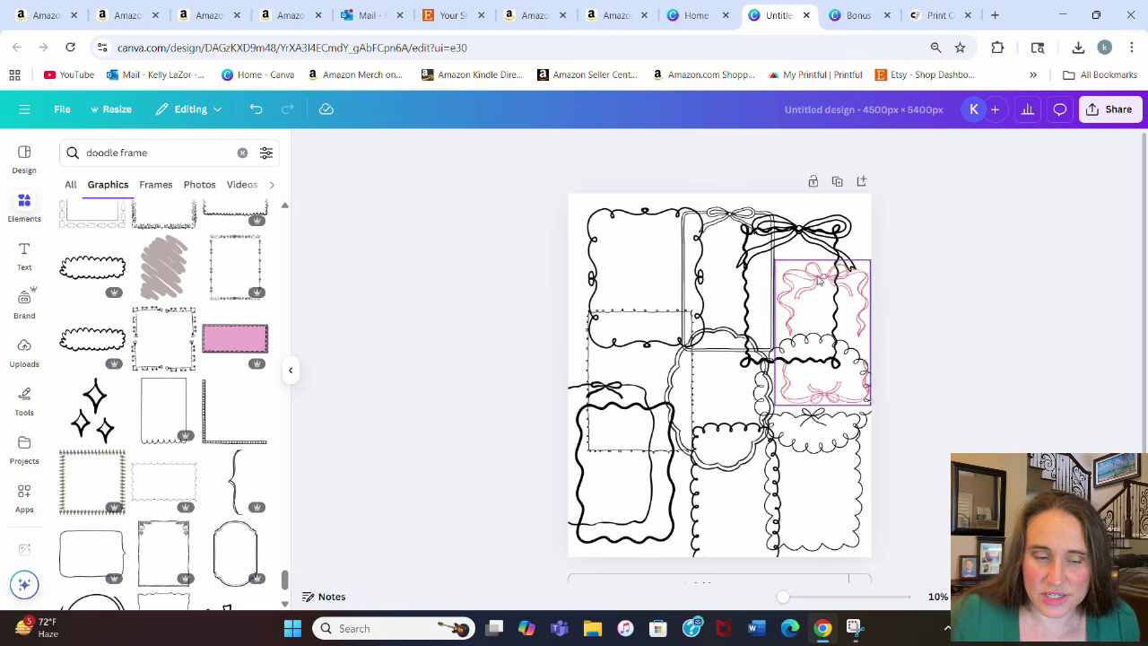
left_click_drag(817, 280, 368, 305)
left_click_drag(766, 302, 359, 327)
left_click_drag(717, 316, 334, 378)
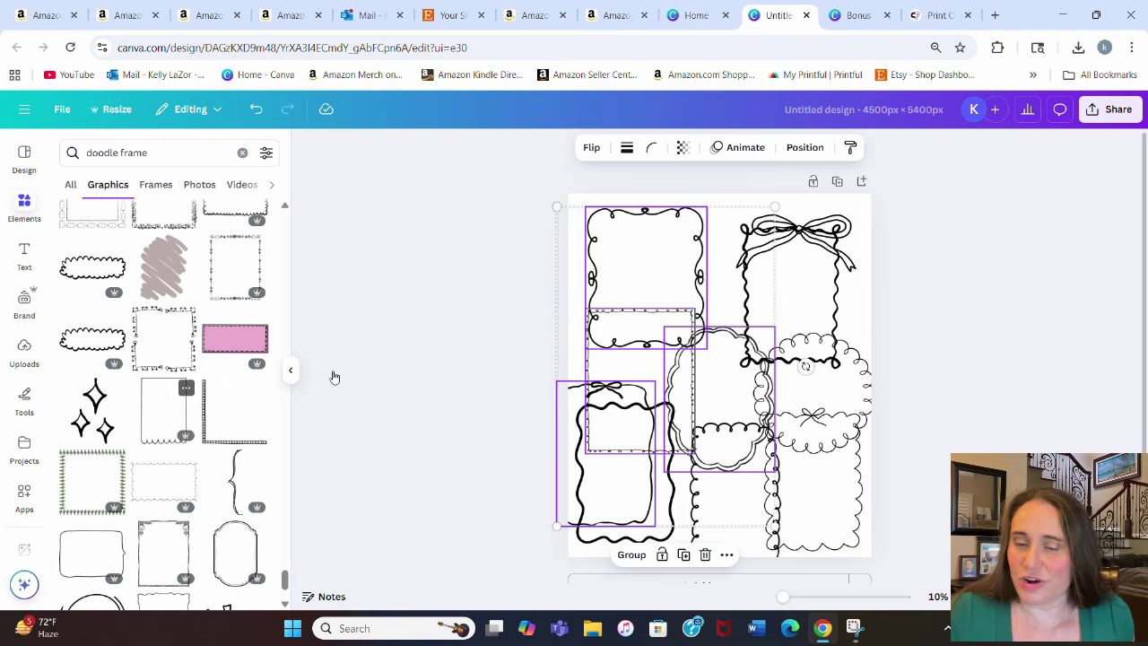
left_click_drag(693, 338, 345, 377)
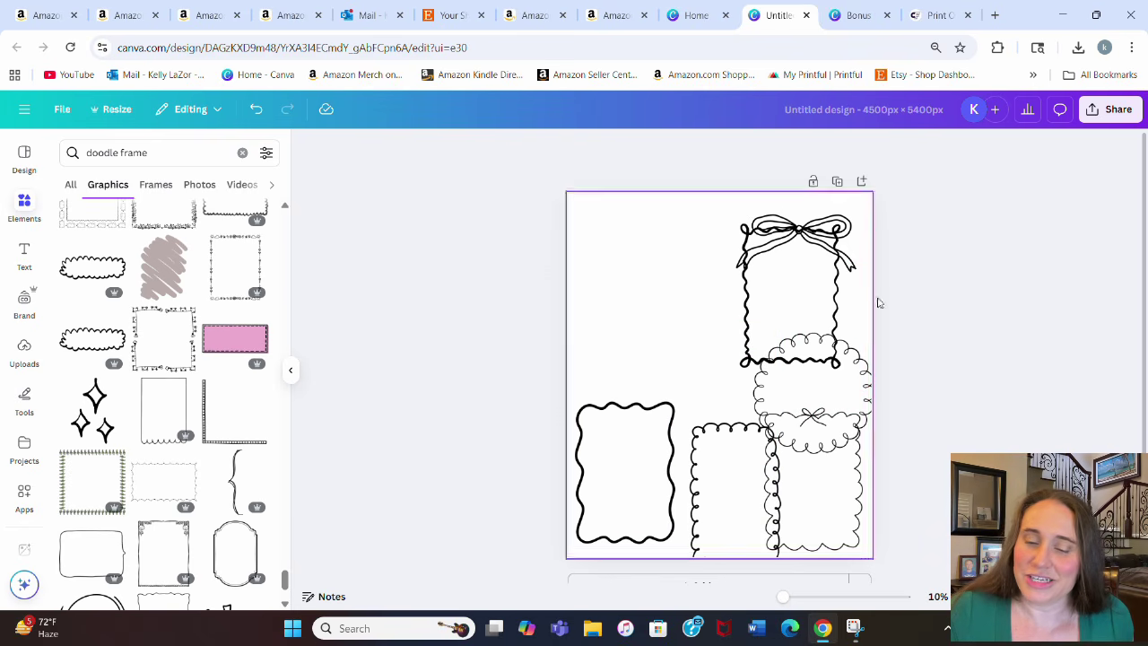
- Delete the remaining curly, wavy and scalloped frames and the loose bow so the page is empty
left_click(770, 388)
key("Delete")
left_click(762, 269)
key("Delete")
left_click_drag(722, 485, 2, 502)
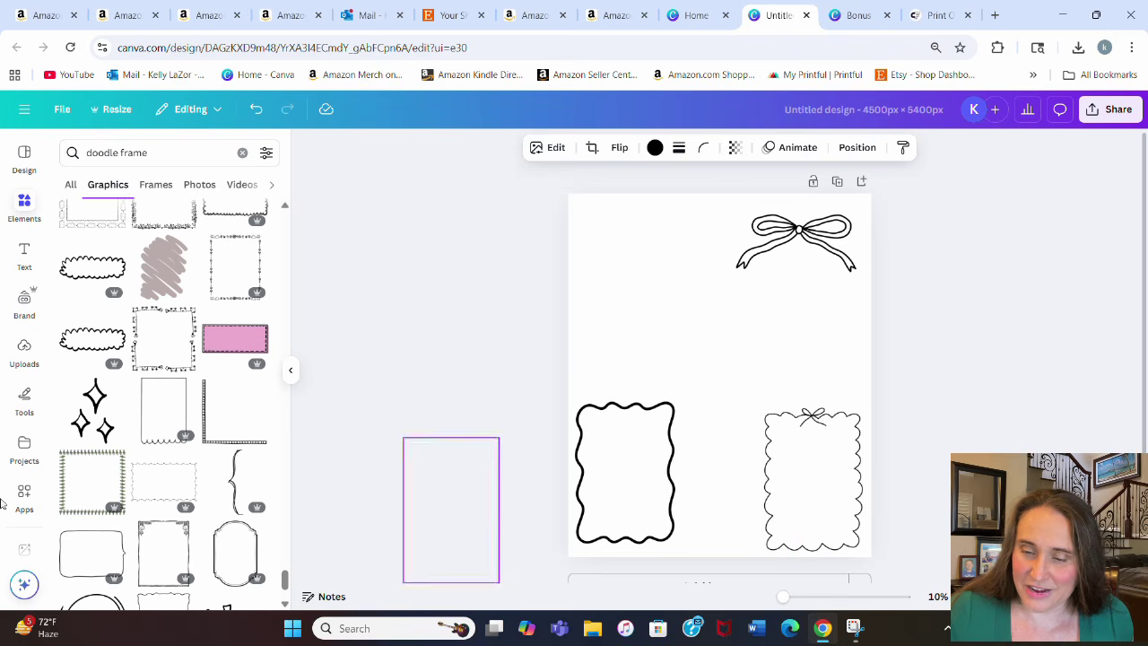
left_click(600, 504)
key("Delete")
left_click(763, 469)
key("Delete")
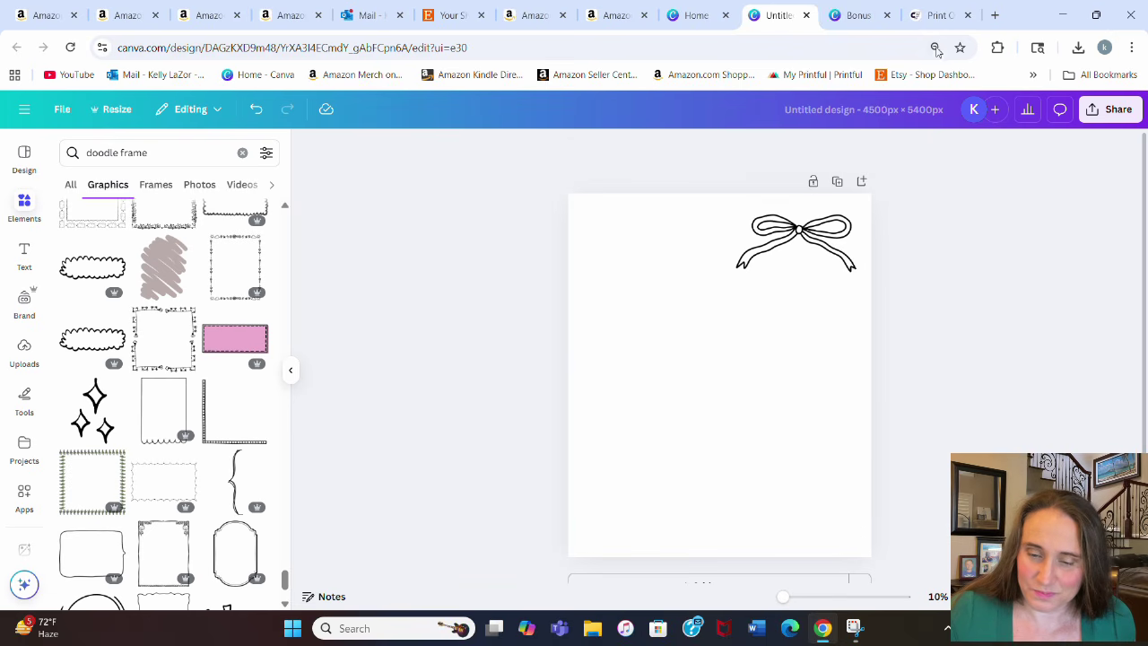
left_click(781, 215)
key("Delete")
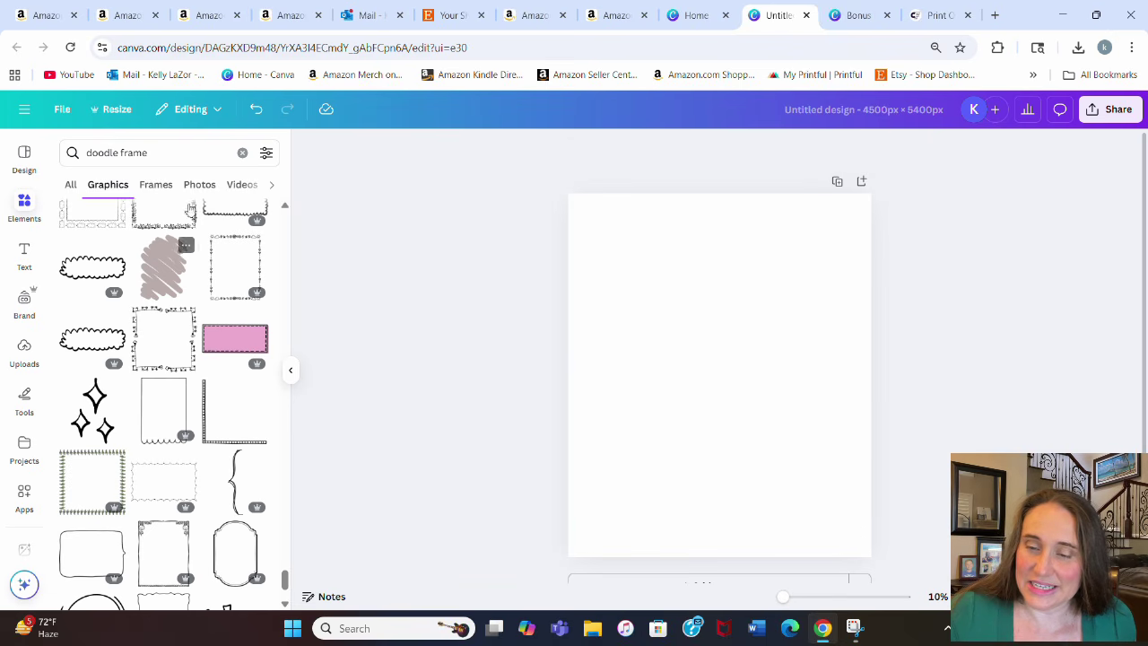
- Clear the element search, show all recently used elements, and add the red oval bow frame near the page's centre
left_click(242, 153)
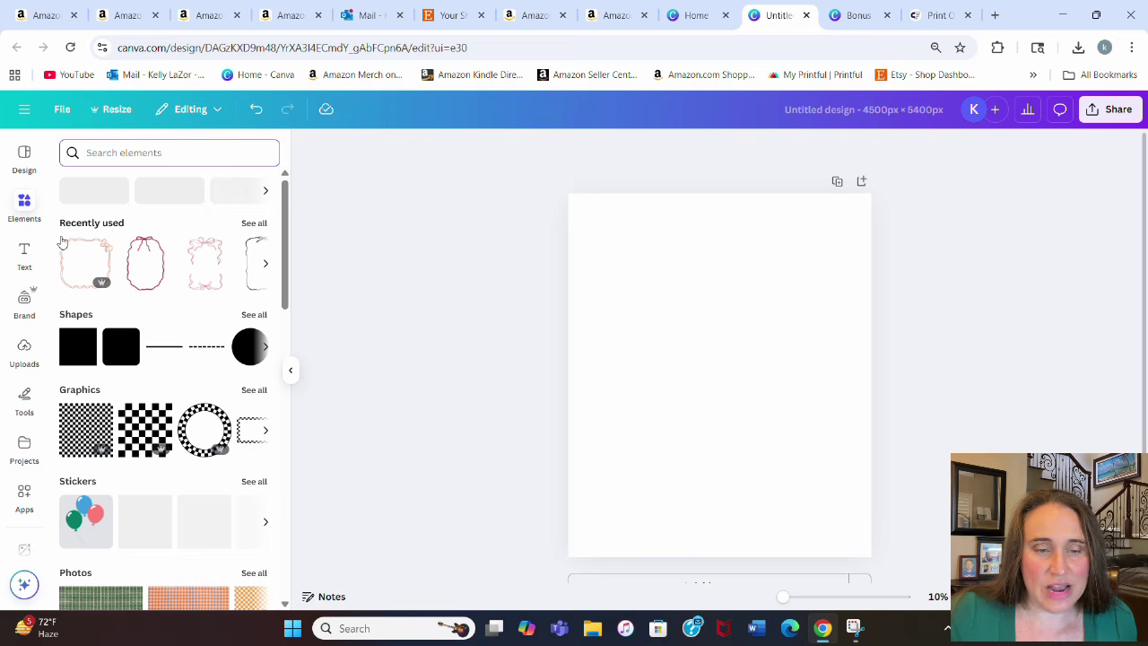
left_click(254, 223)
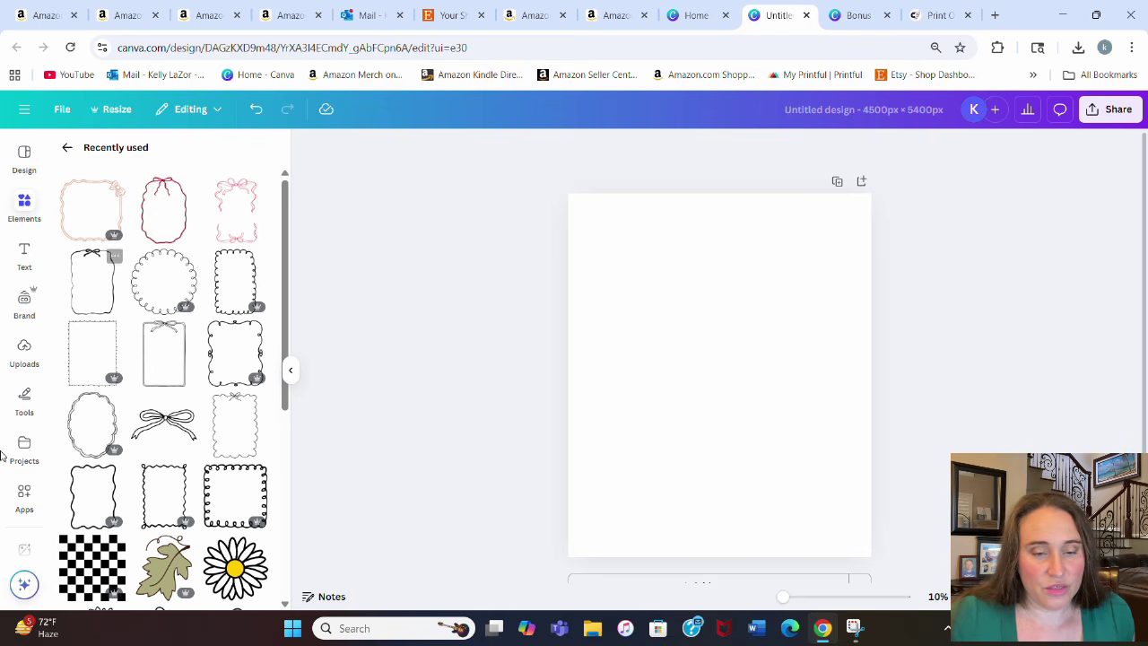
left_click(185, 230)
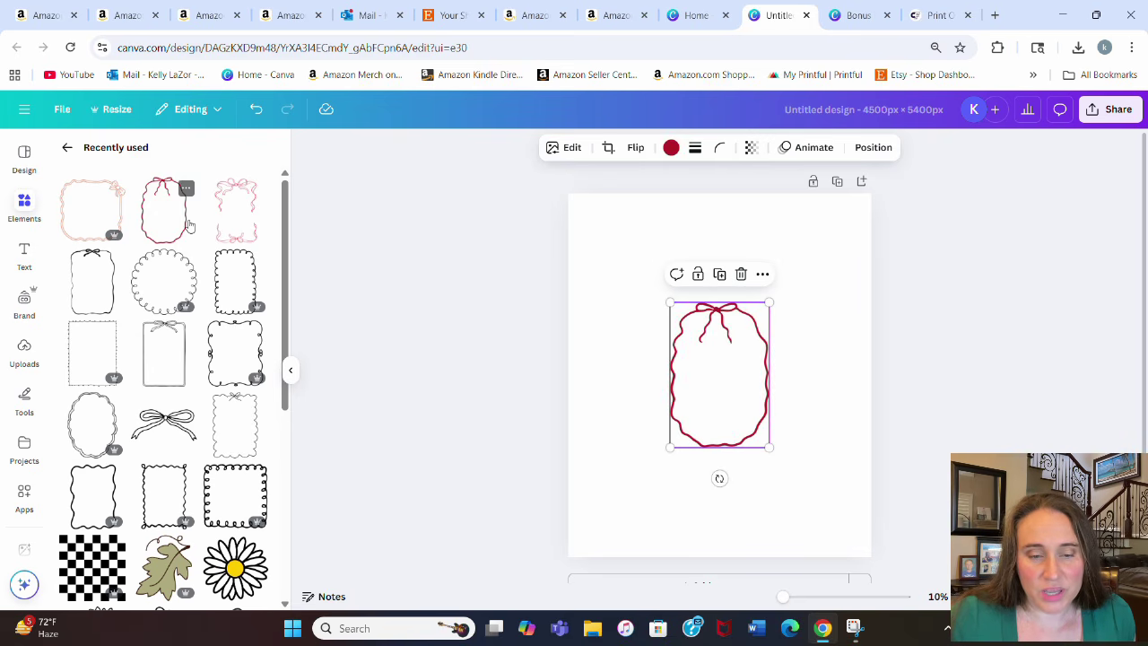
left_click_drag(746, 379, 751, 386)
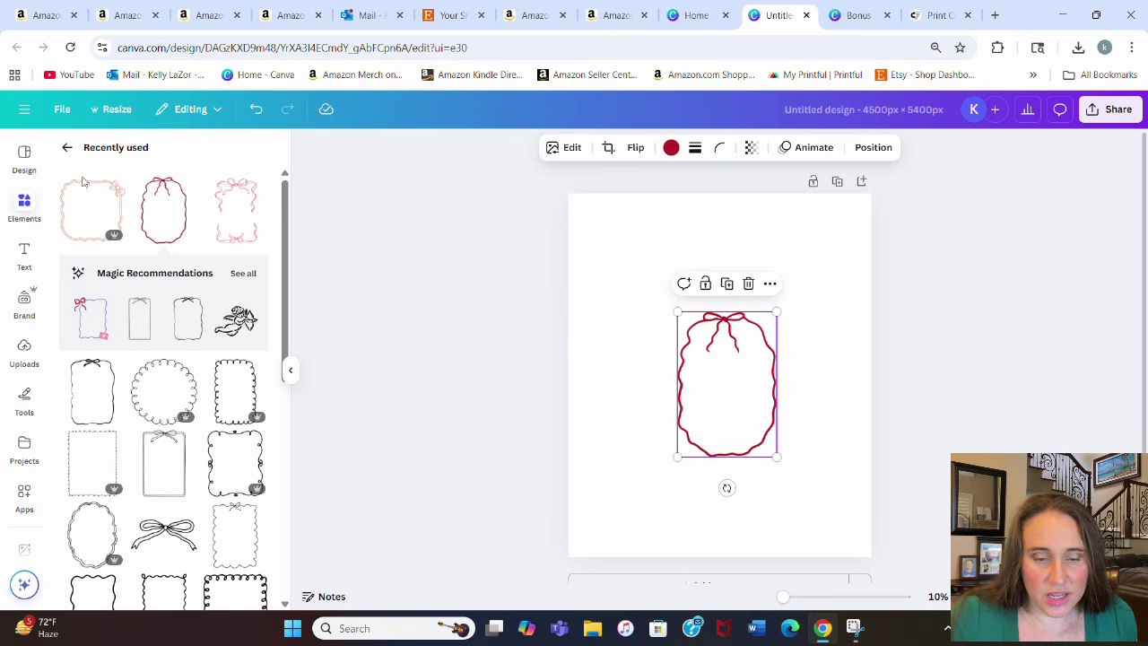
- Add the peach square frame in the page's upper right corner and shift the red frame slightly down
left_click(91, 230)
left_click_drag(674, 339, 758, 226)
left_click_drag(737, 359, 735, 379)
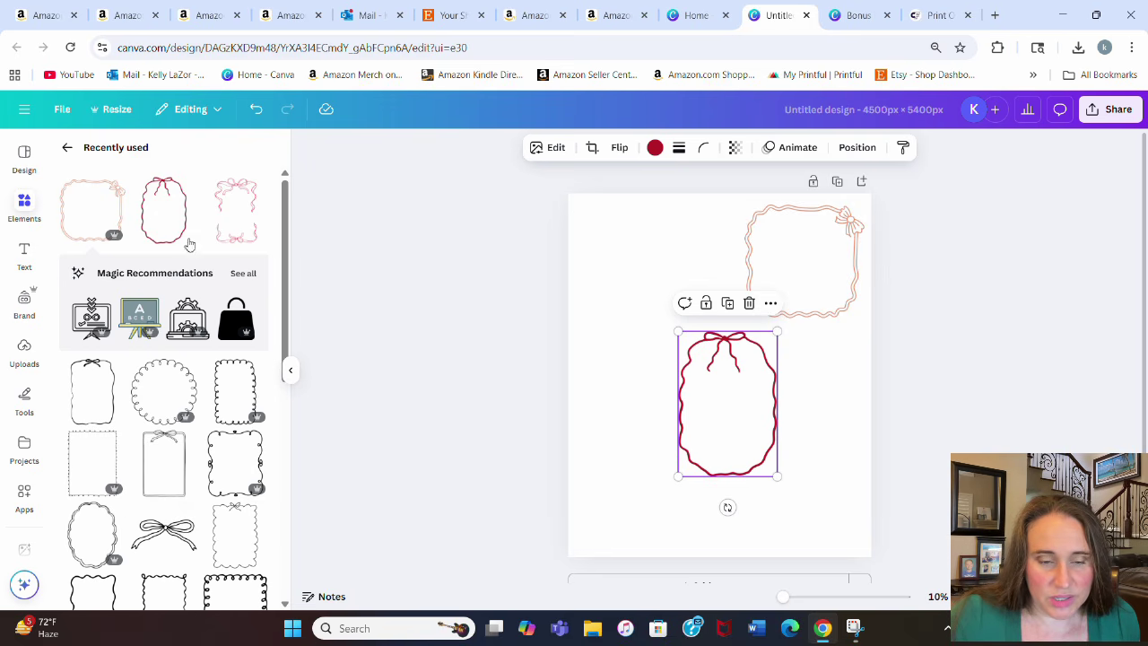
- Add the pink ribbon frame in the page's upper left corner and nudge the red frame slightly to the right
left_click(236, 235)
left_click_drag(713, 343, 619, 249)
left_click(714, 381)
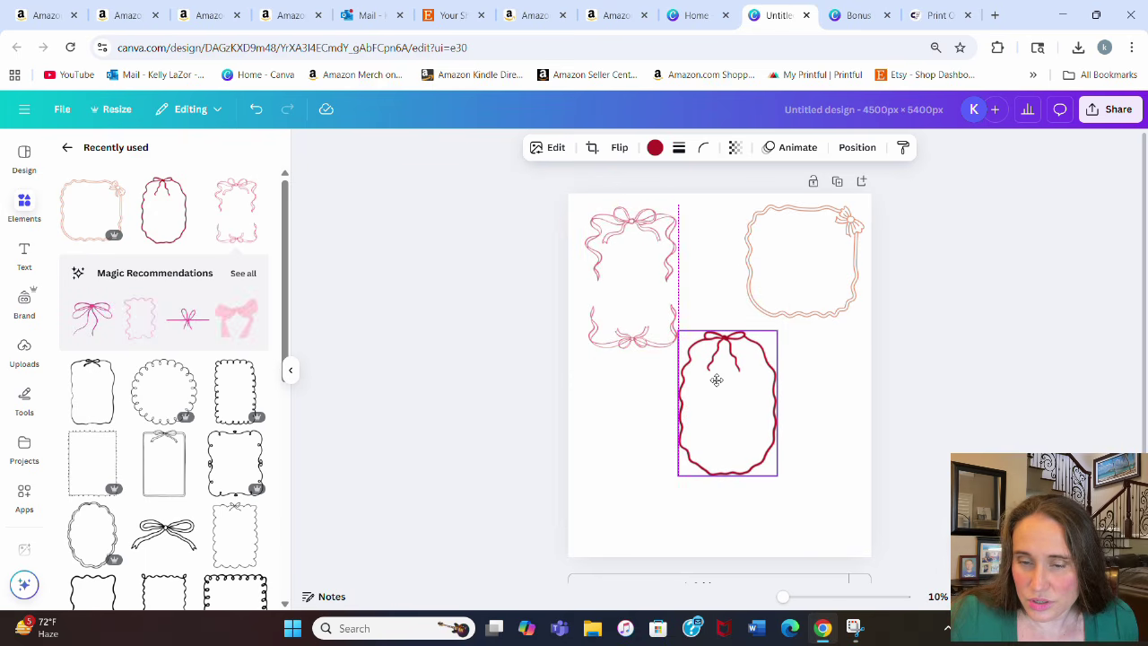
left_click_drag(716, 380, 727, 380)
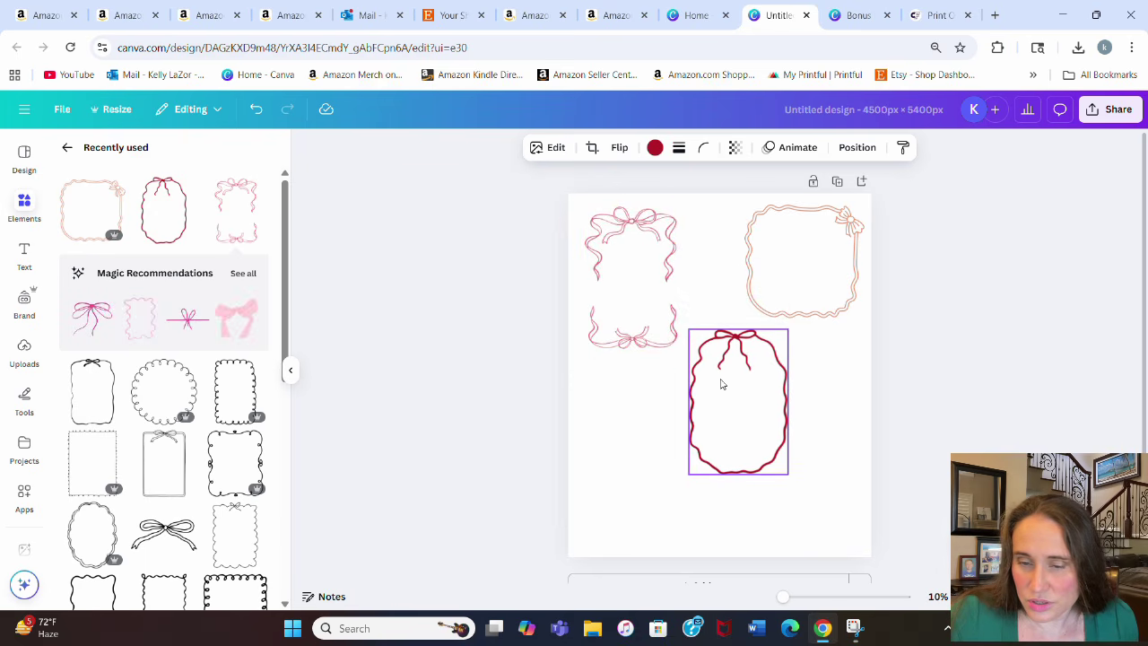
- Add the double-line rectangular bow frame at the page's lower left and move the red frame slightly up and right
left_click(152, 470)
left_click_drag(708, 397, 616, 496)
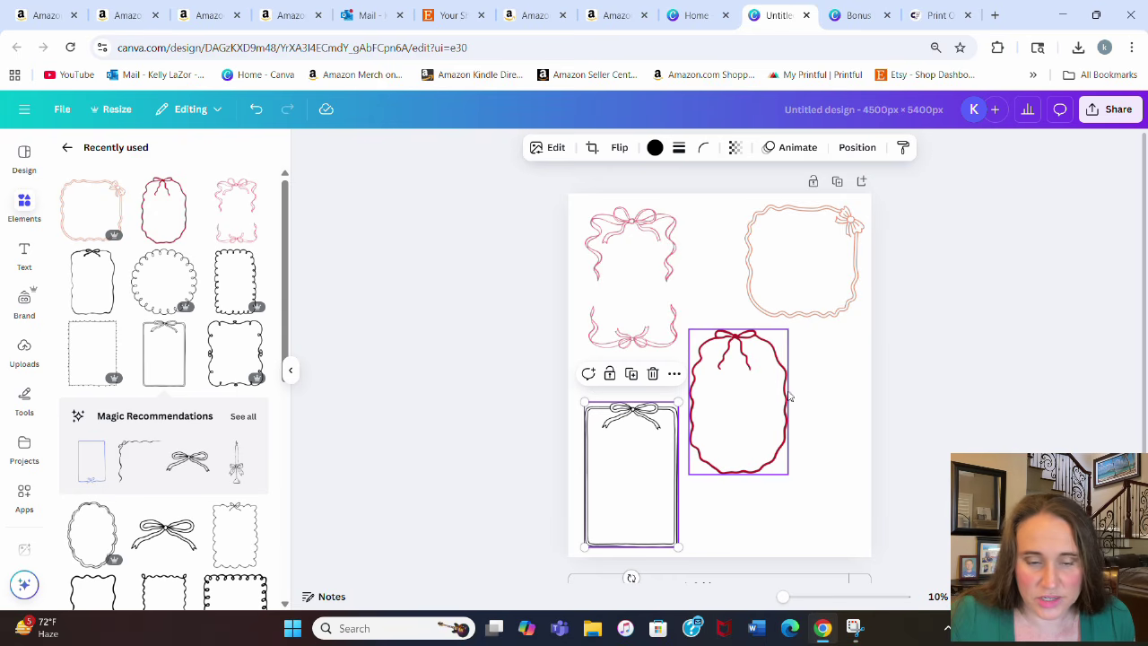
left_click_drag(774, 401, 760, 401)
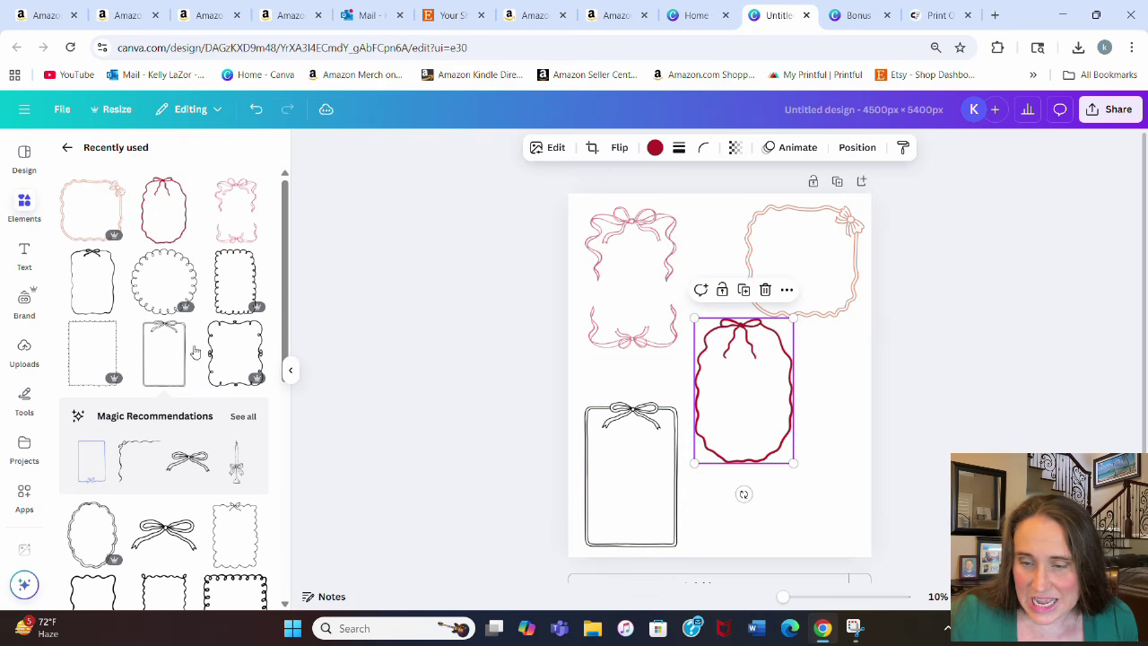
- Add the circular scalloped frame at the page's lower right, moving the red frame slightly up-left and the peach frame over the right edge
scroll(184, 258, "down", 1)
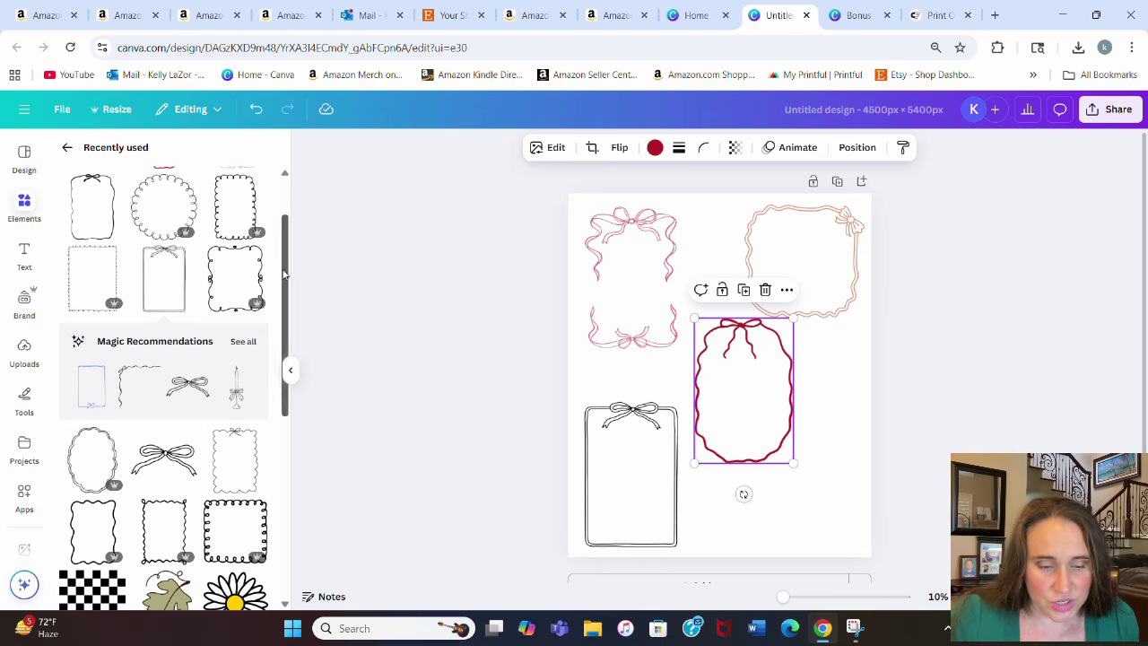
left_click(167, 208)
left_click_drag(734, 422, 812, 525)
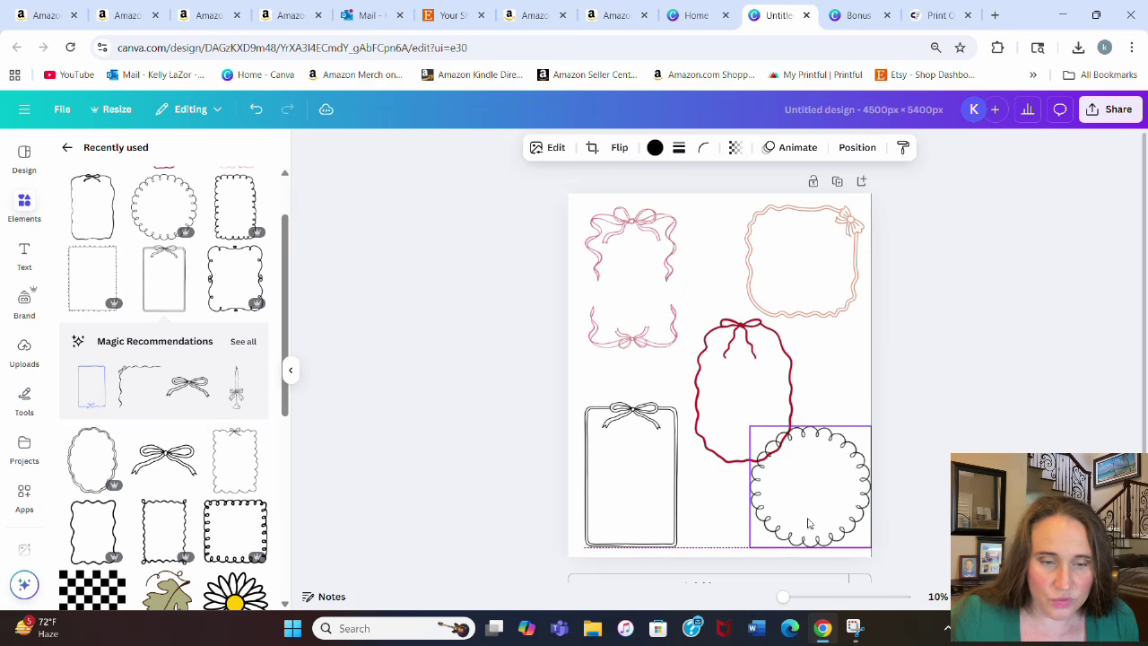
left_click(745, 371)
left_click_drag(744, 370, 738, 359)
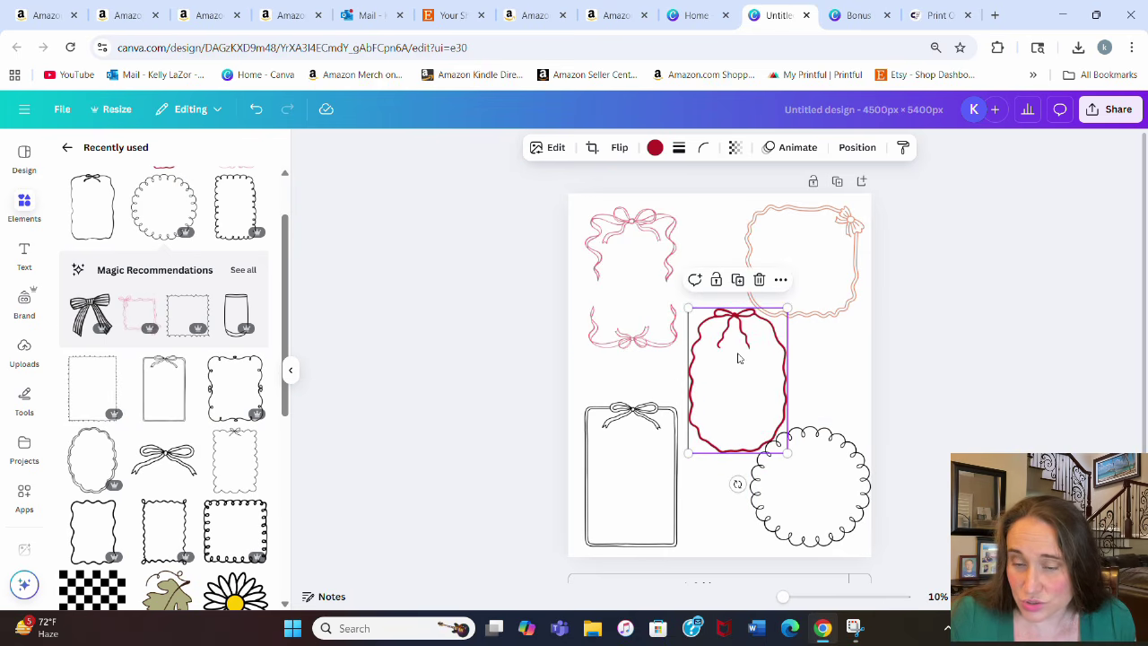
left_click_drag(807, 274, 825, 267)
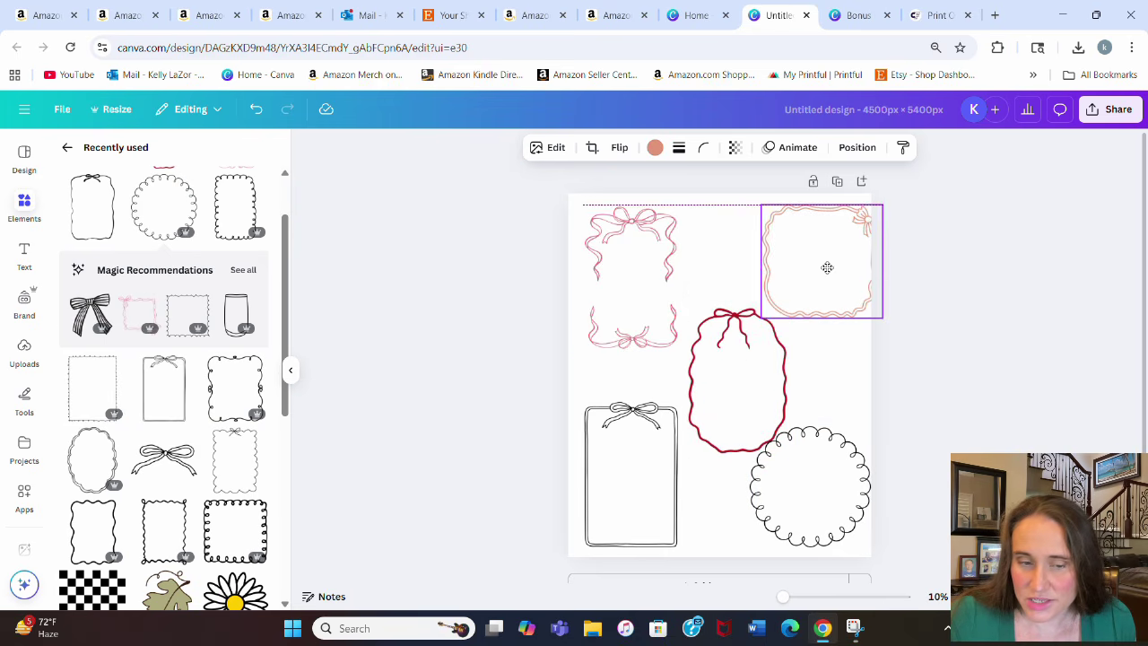
- Add the black bow and place it on the top edge of the circular scalloped frame
left_click(167, 460)
left_click_drag(728, 367, 810, 424)
left_click(1038, 368)
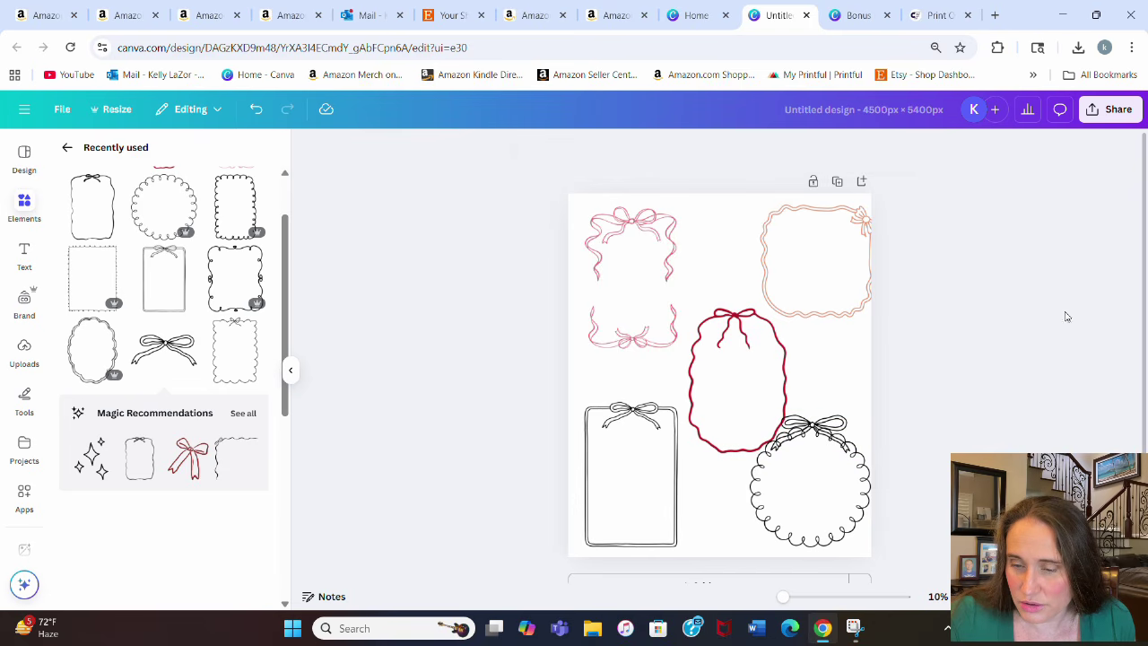
- Delete the black bow, make the red oval frame slightly smaller and shift it a little to the left
mouse_move(735, 357)
left_mouse_down()
mouse_move(720, 346)
mouse_move(724, 332)
mouse_move(749, 355)
left_mouse_up()
left_click(811, 424)
key("Delete")
left_click_drag(794, 304, 784, 319)
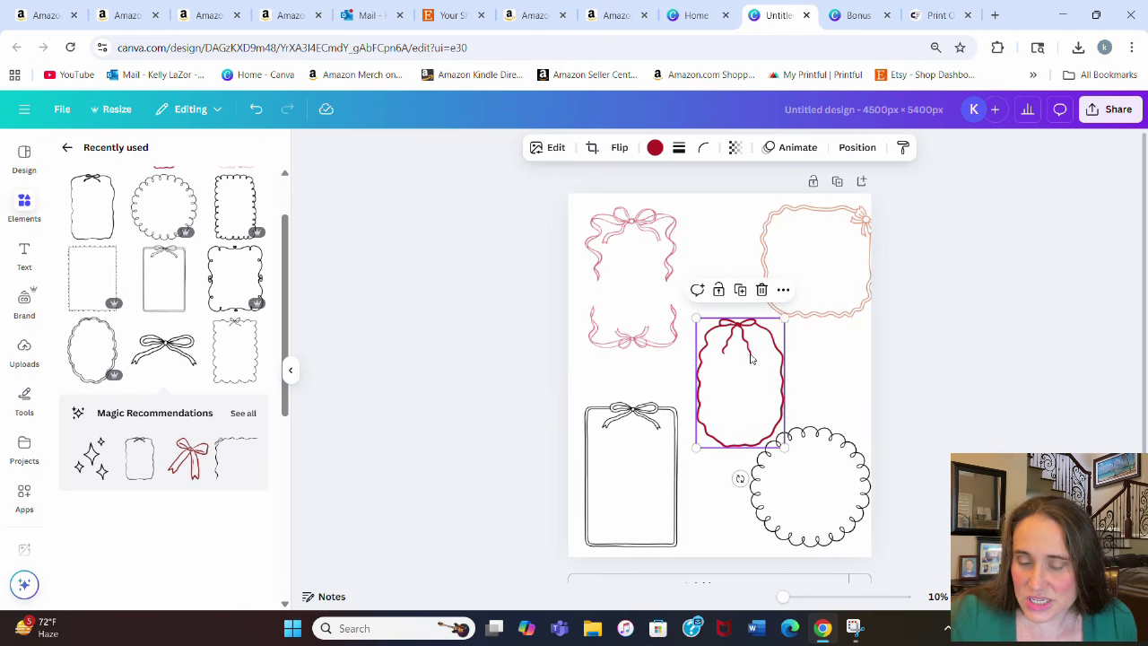
left_click_drag(752, 358, 744, 356)
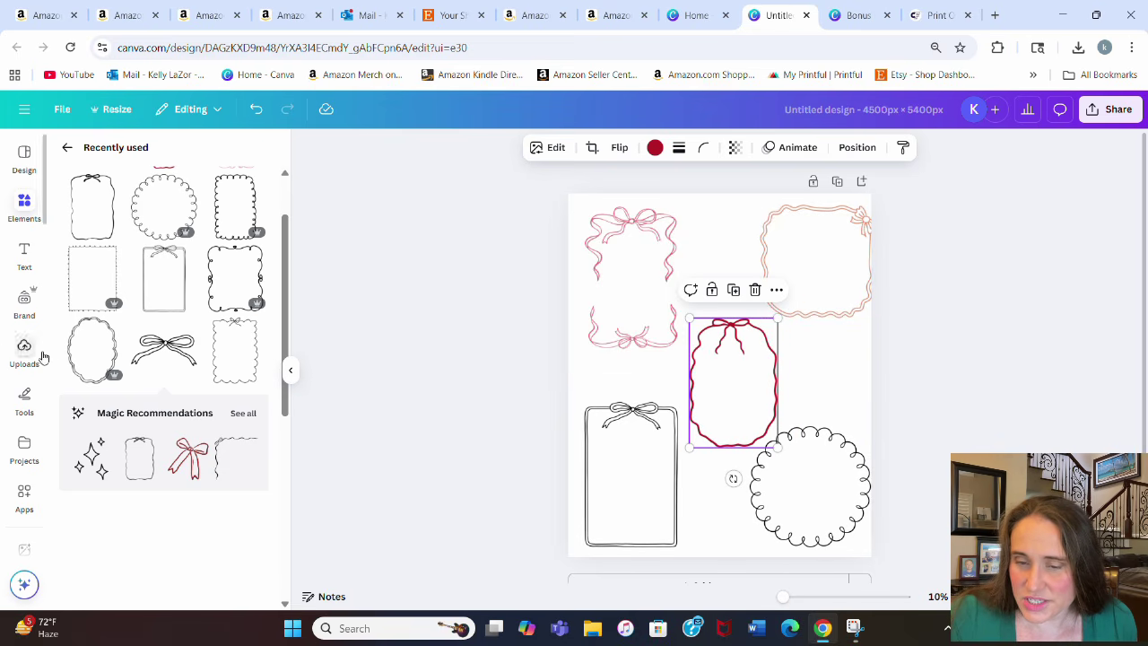
- Add the black rectangular frame with curly corners, shrink it and place it beneath the peach frame
scroll(159, 340, "up", 2)
left_click(220, 351)
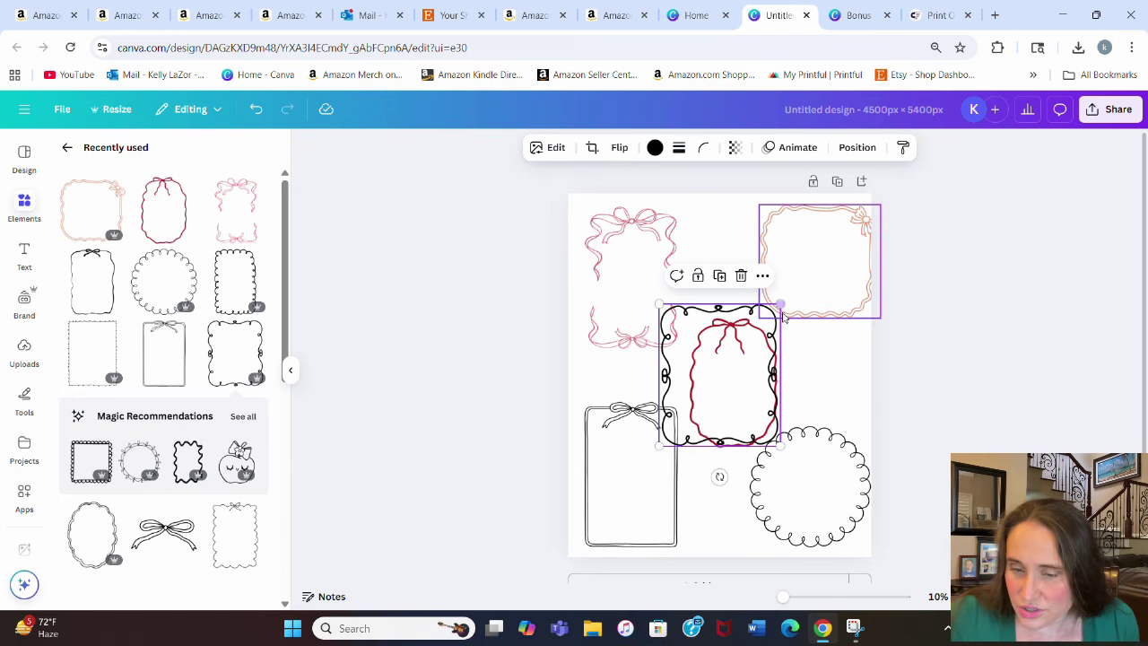
left_click_drag(780, 308, 744, 355)
left_click_drag(692, 410, 812, 380)
- Rearrange the frames by raising the red and double-line ones, centring the circular one near the page bottom and nudging the curly one up-left
left_click_drag(712, 385, 715, 338)
left_click_drag(797, 511, 735, 500)
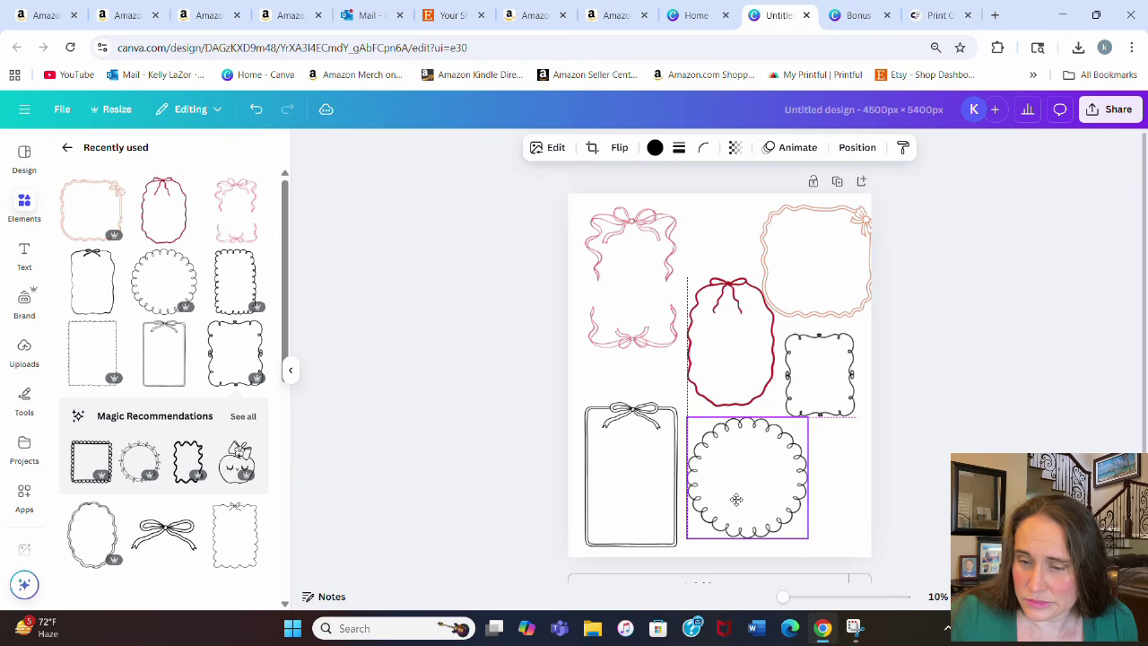
left_click_drag(848, 381, 827, 374)
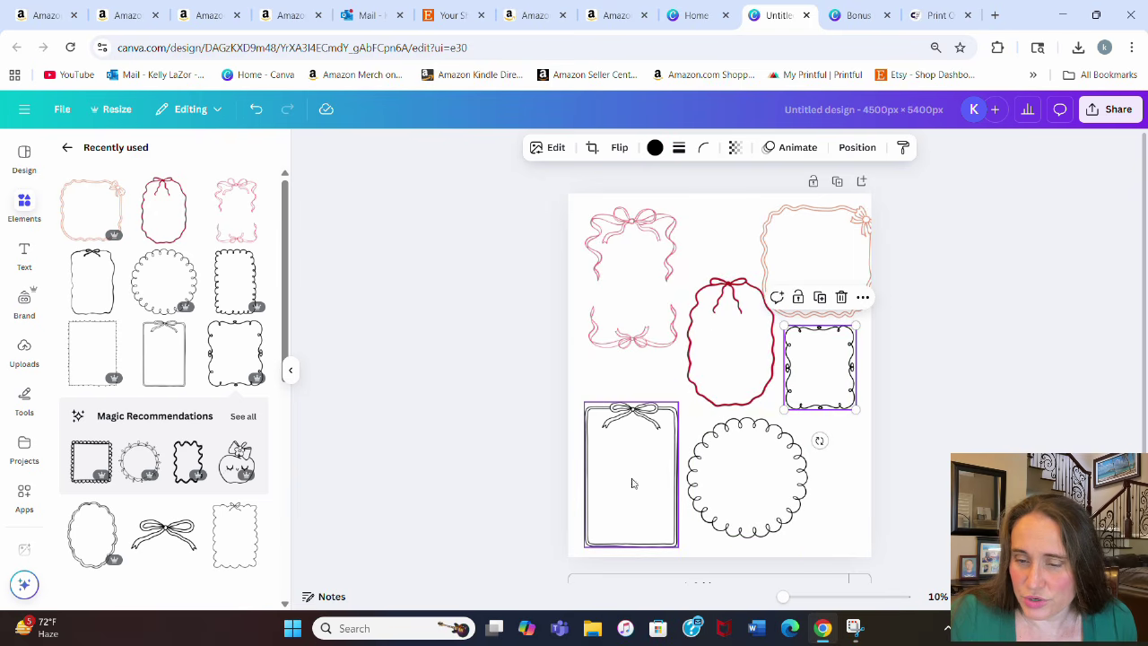
left_click_drag(633, 479, 633, 454)
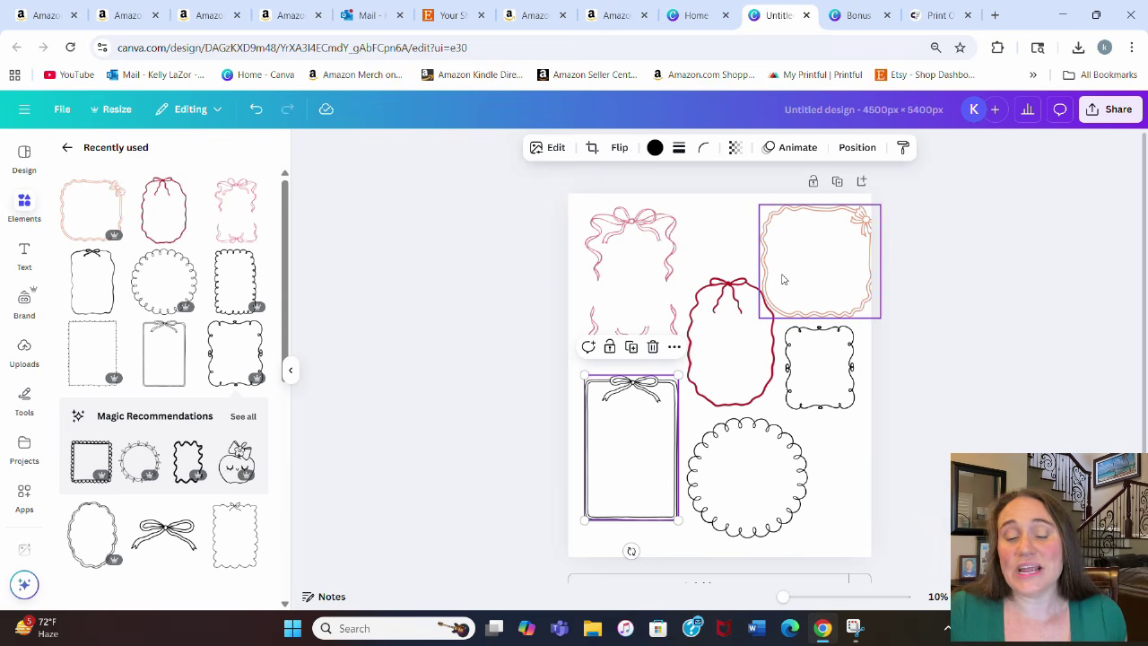
- Line up the red oval and double-line frames beside the pink ribbon frame, and move the peach and curly frames towards the page's bottom
left_click_drag(722, 336, 715, 267)
left_click_drag(809, 264, 737, 563)
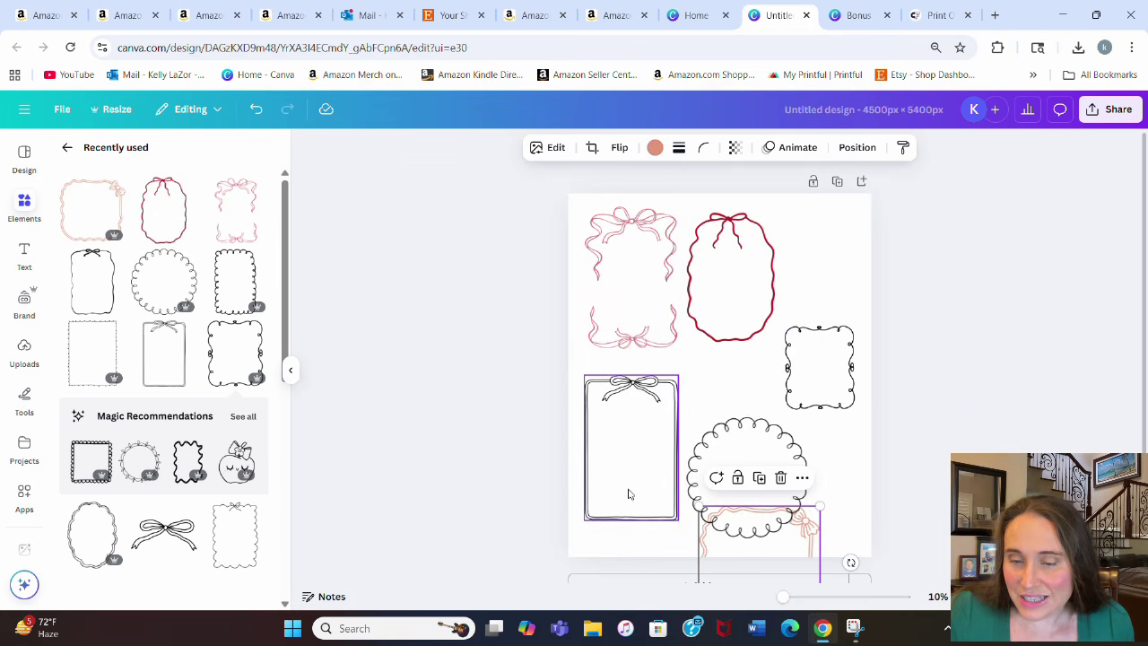
mouse_move(628, 492)
left_mouse_down()
mouse_move(773, 388)
mouse_move(839, 323)
left_mouse_up()
left_click(820, 389)
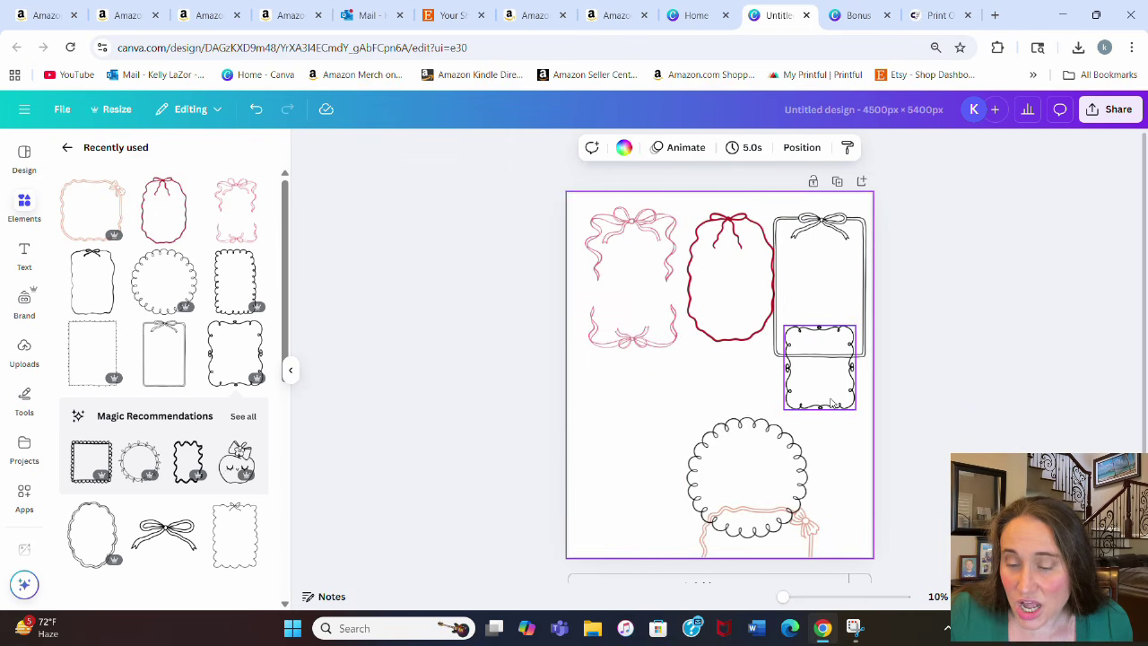
mouse_move(820, 390)
left_mouse_down()
mouse_move(632, 517)
mouse_move(598, 515)
left_mouse_up()
- Shrink the double-line frame slightly and space the three top-row bow frames evenly, with gaps of about 78 px around the red frame
left_click(847, 312)
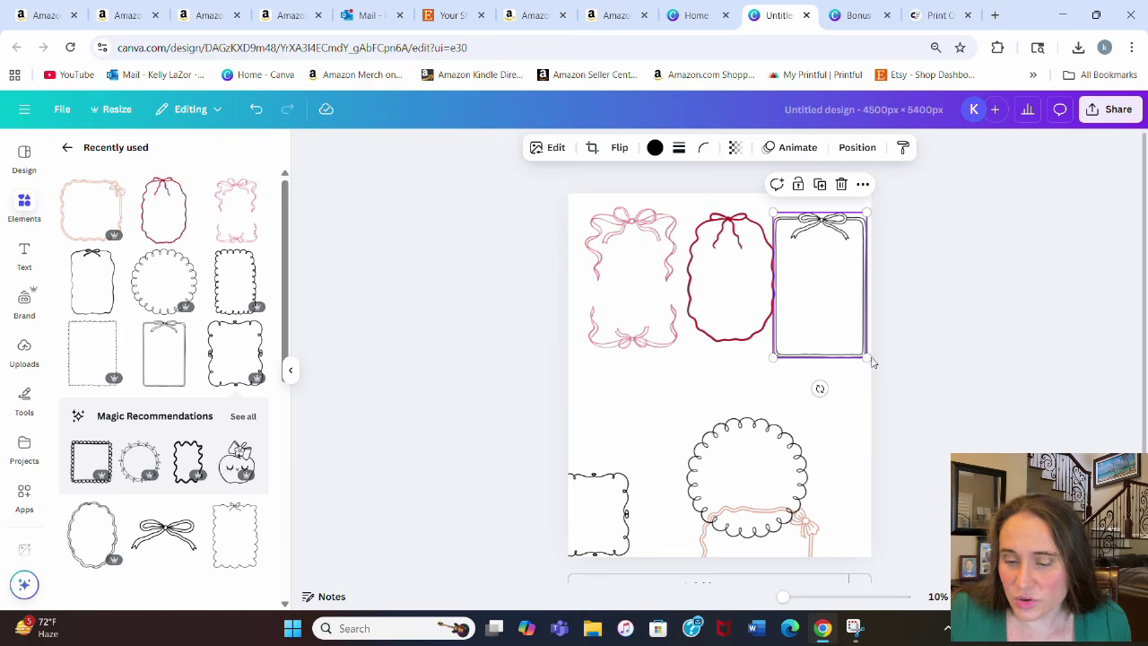
mouse_move(865, 355)
left_mouse_down()
mouse_move(853, 328)
mouse_move(861, 348)
left_mouse_up()
left_click_drag(636, 300, 628, 299)
left_click_drag(753, 303, 742, 303)
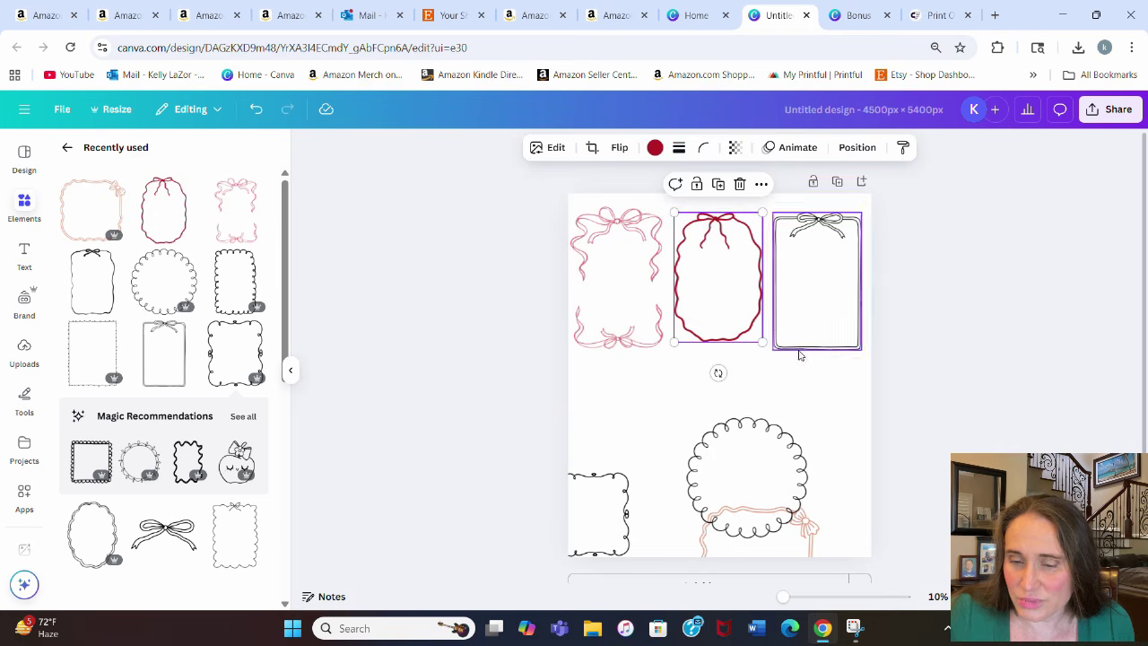
left_click(888, 391)
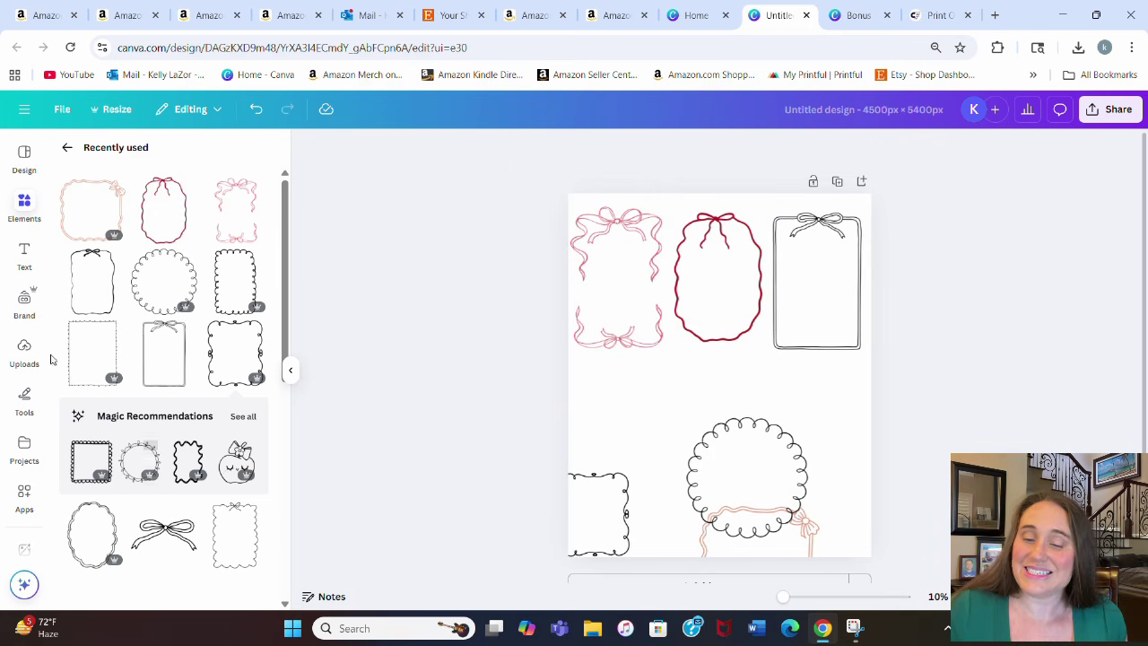
left_click(615, 299)
left_click_drag(618, 297, 691, 308)
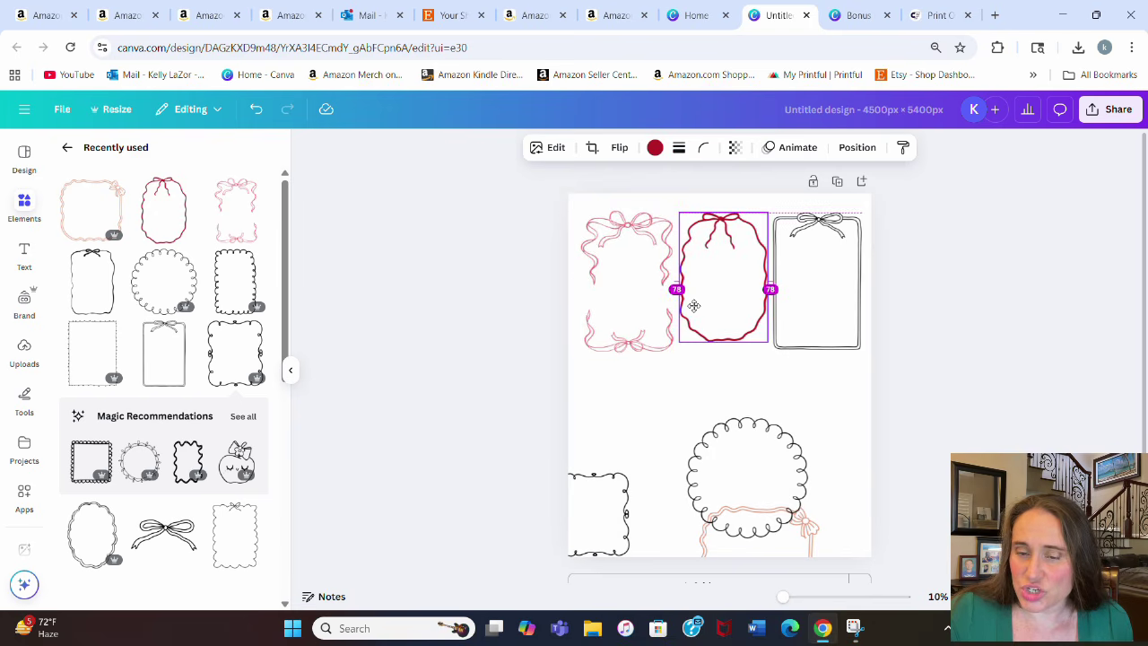
left_click(808, 375)
- Delete the circular scalloped frame, the peach frame and the curly-cornered frame from the lower part of the page
left_click(778, 504)
key("Delete")
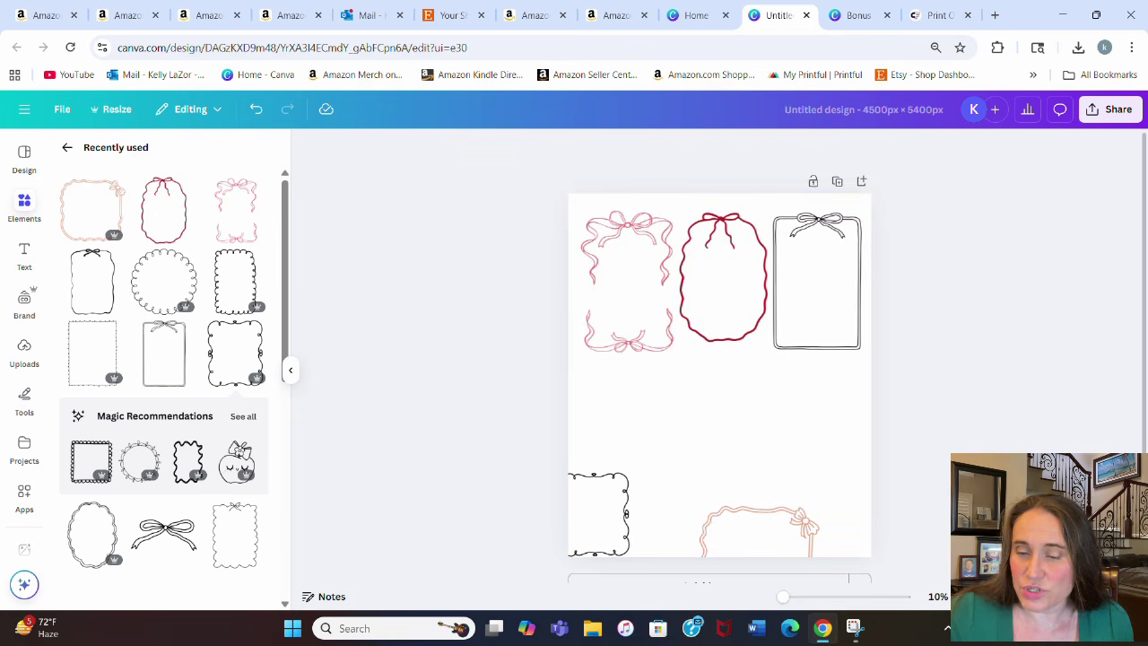
left_click(764, 543)
key("Delete")
left_click(568, 498)
key("Delete")
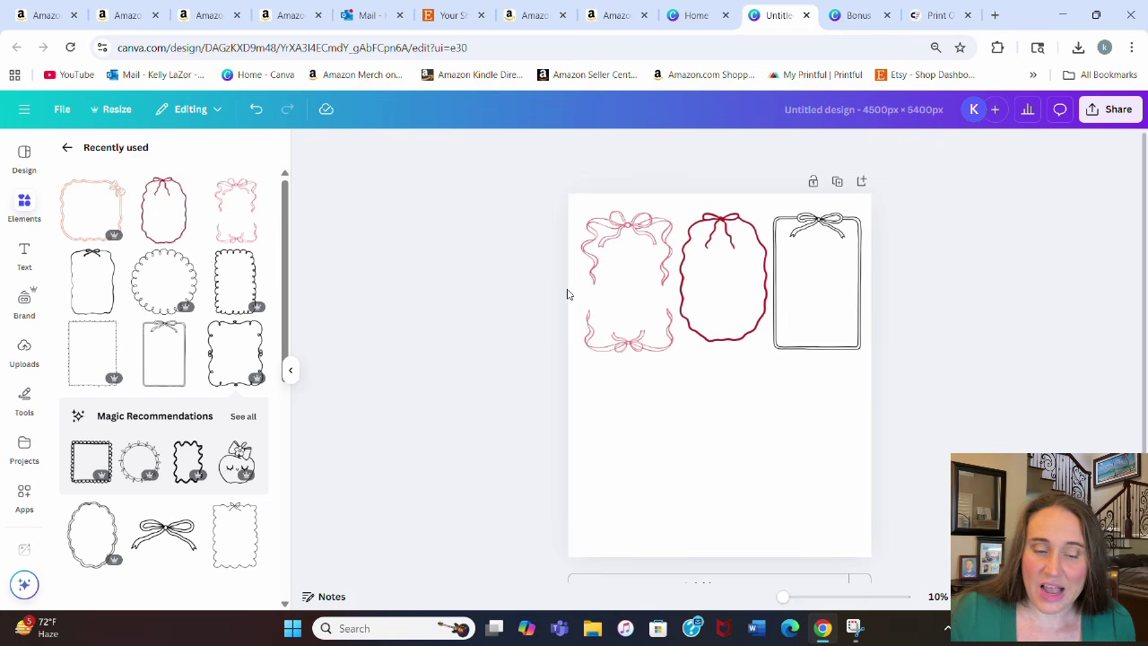
- Move the pink ribbon frame slightly up to line it up with the other two frames in the top row
left_click(735, 315)
left_click(625, 349)
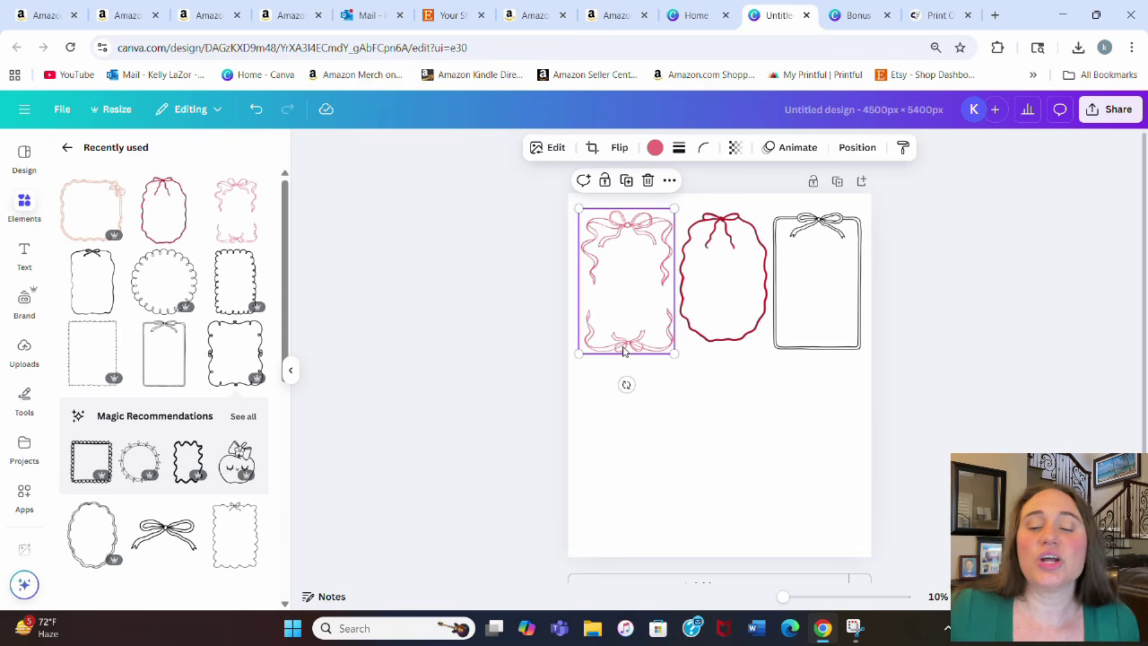
left_click_drag(625, 350, 622, 345)
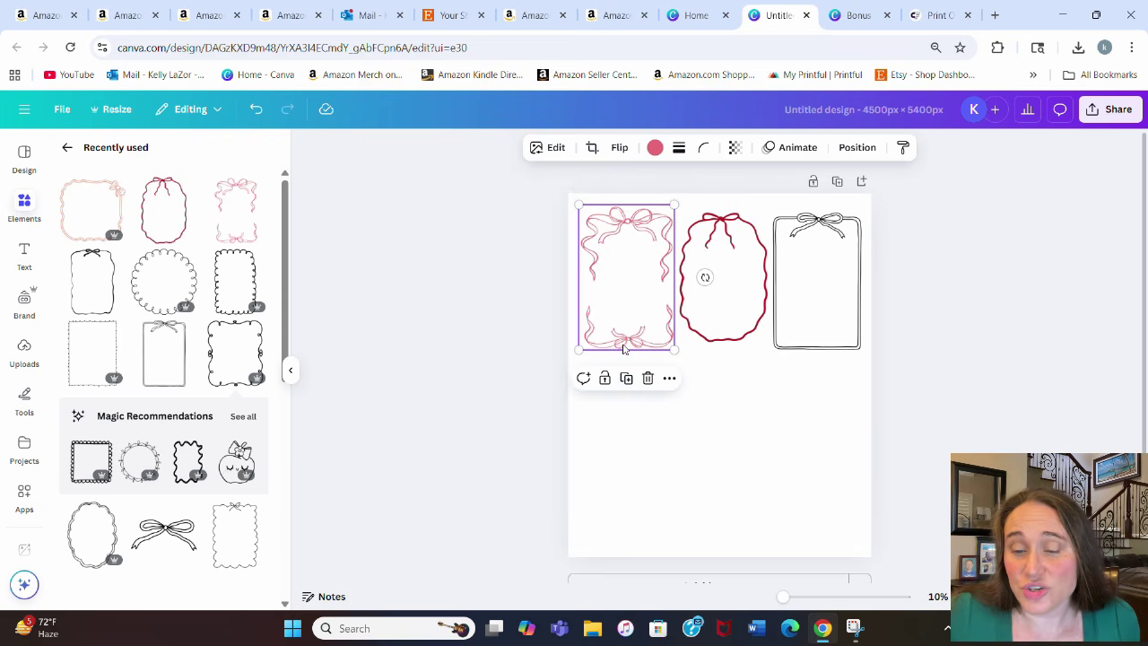
left_click(801, 459)
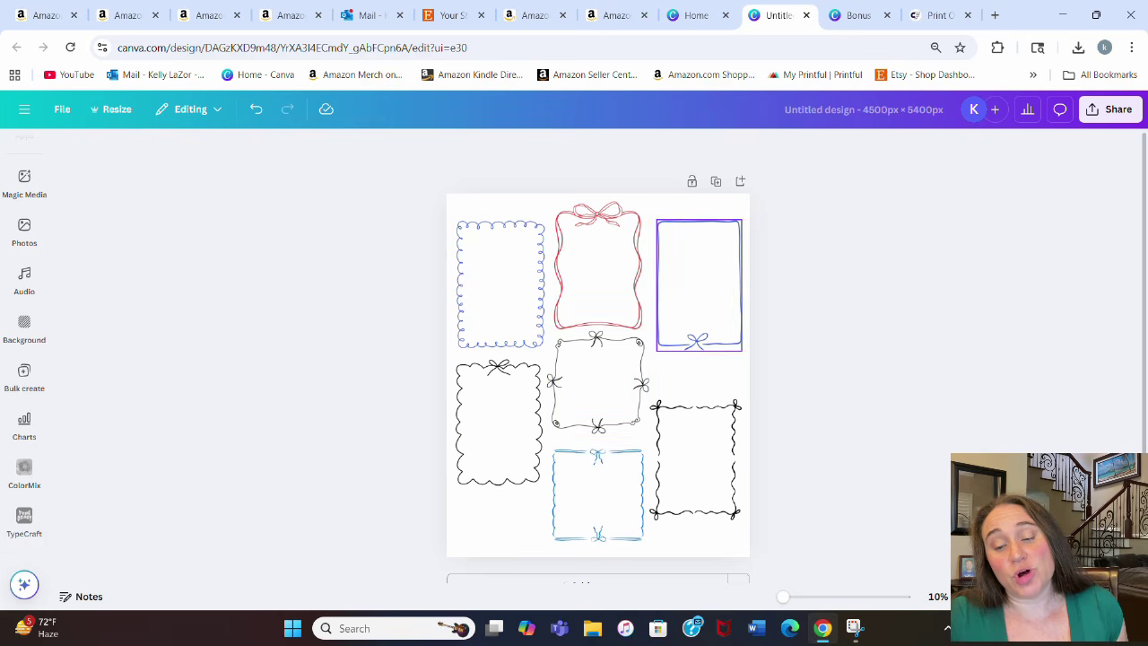
- Recolor the blue looped frame at the page's upper left and the black scalloped bow frame below it in the document's red
left_click(501, 306)
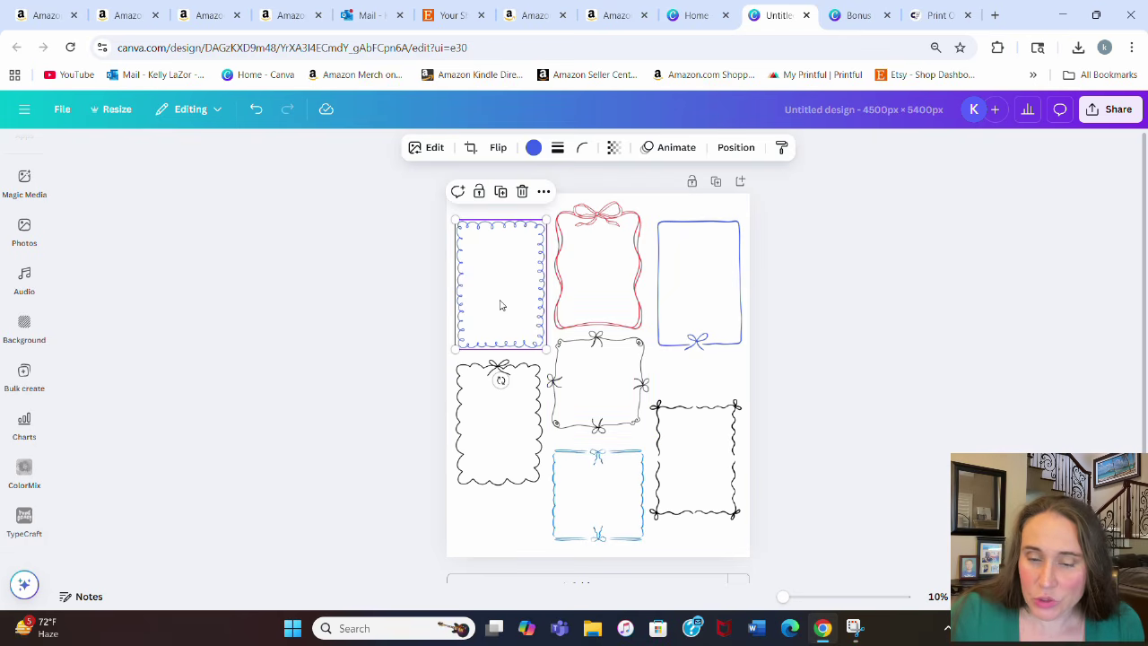
left_click(533, 147)
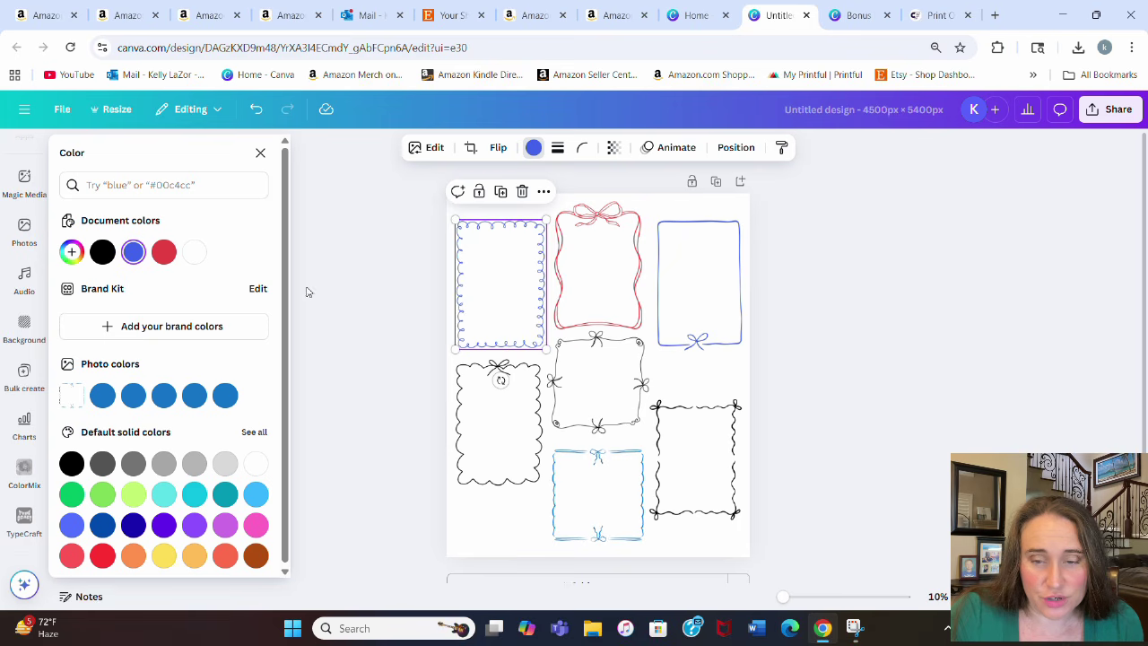
left_click(163, 252)
left_click(520, 428)
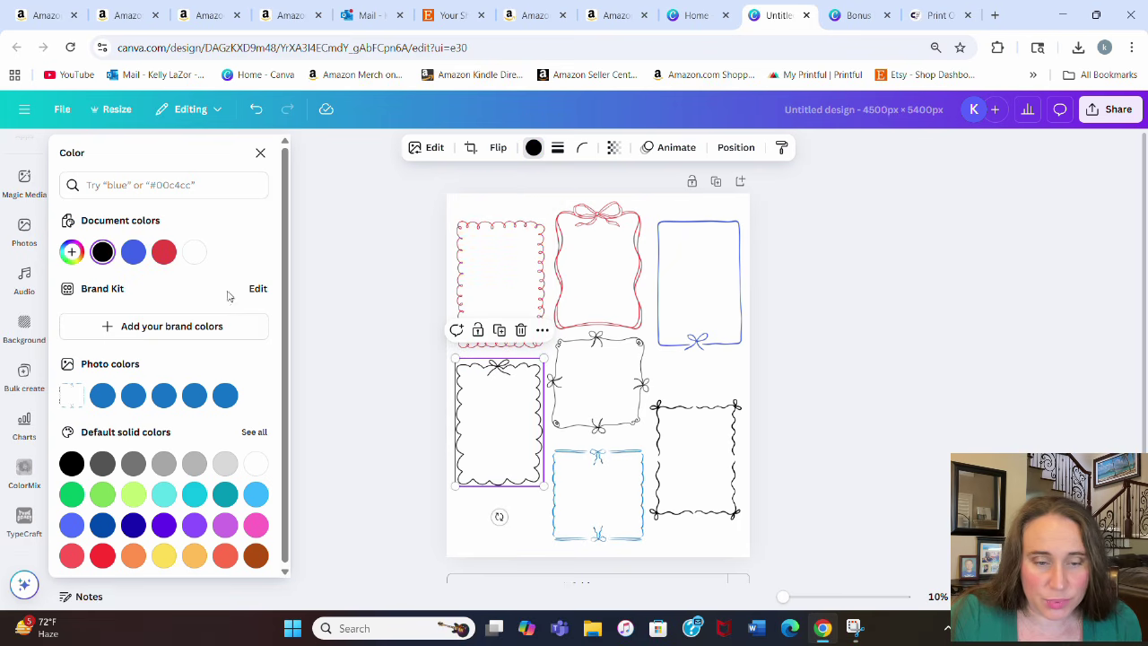
left_click(165, 253)
- Recolor the light blue frame at the page's bottom centre and the black four-bow frame above it in the document's red
left_click(621, 479)
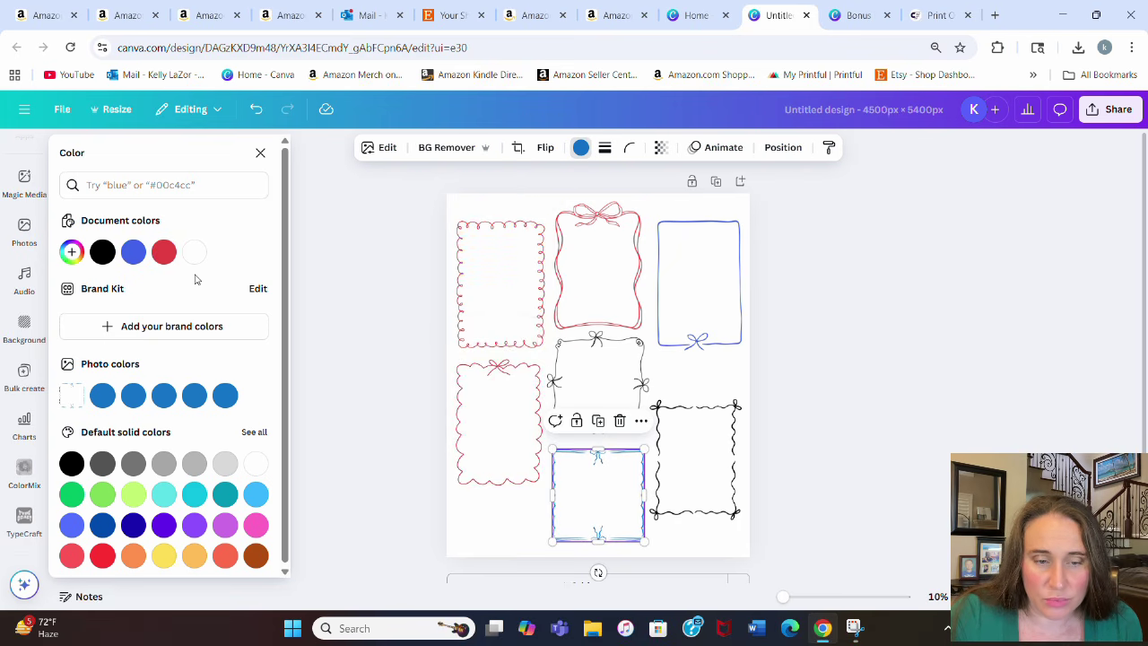
left_click(165, 254)
left_click(580, 371)
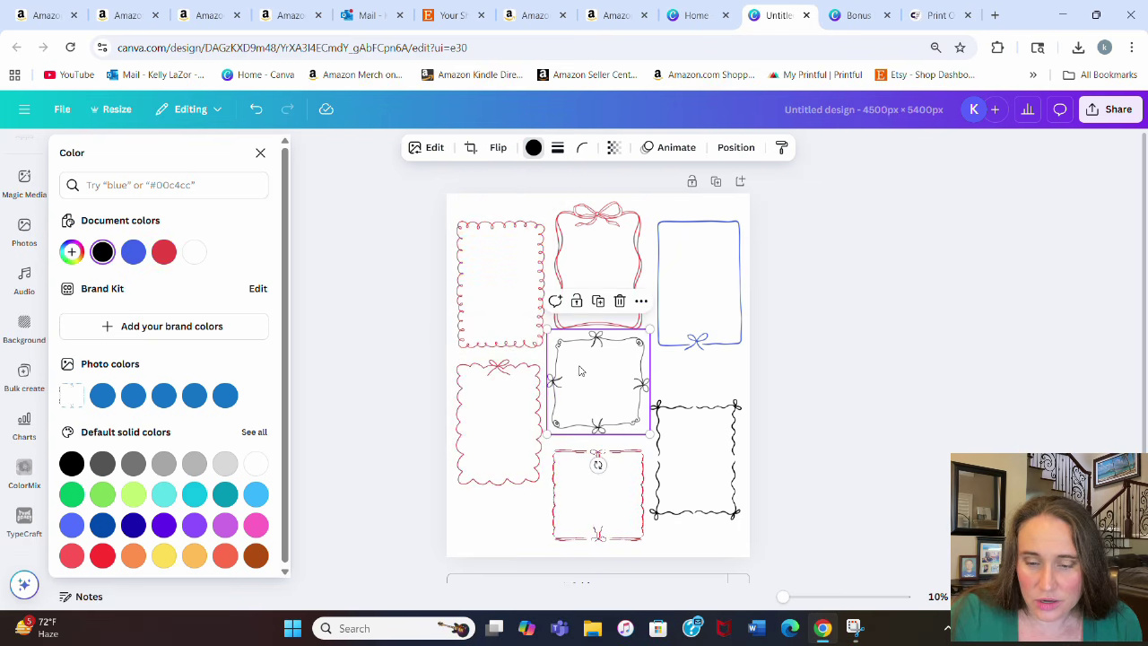
left_click(169, 257)
- Recolor the blue bow frame at the page's upper right and the black wavy frame below it in the document's red
left_click(740, 269)
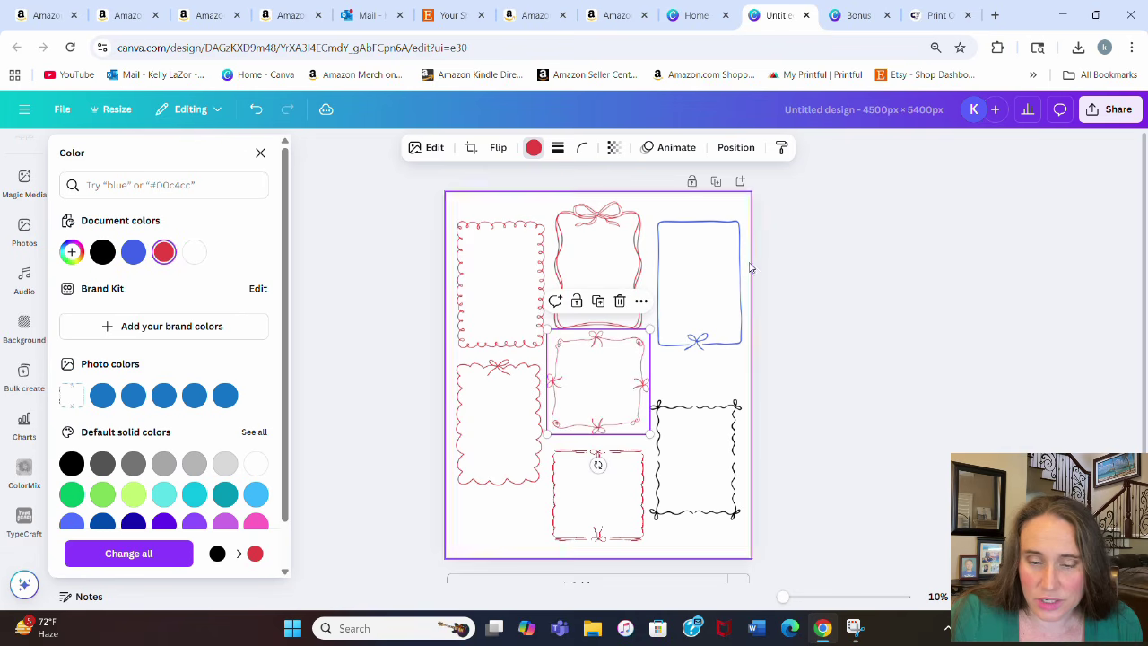
left_click(165, 253)
left_click(691, 478)
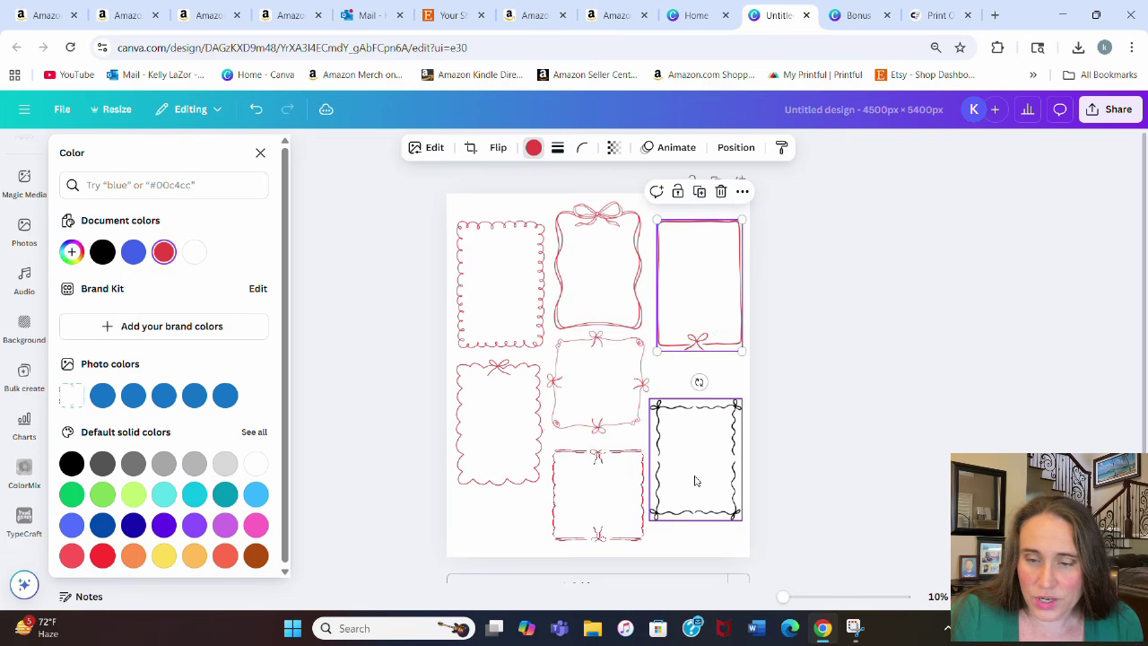
left_click(165, 254)
left_click(848, 335)
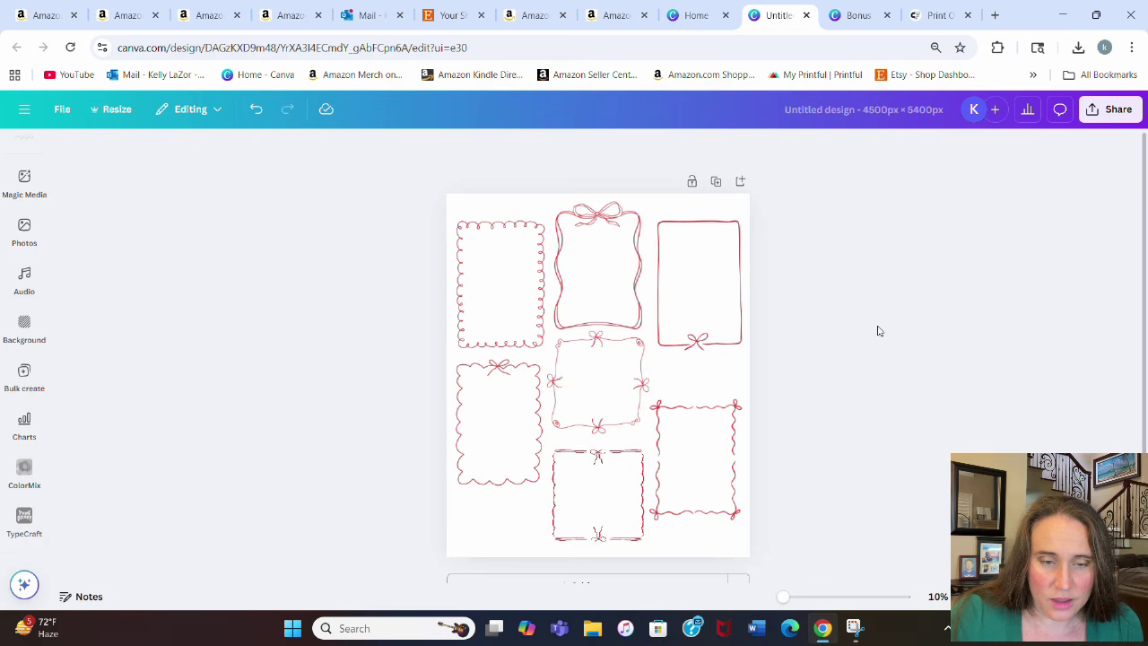
- Apply the Sea Blue duotone effect to the middle four-bow frame and set its shadows to red #E76262 sampled from the lower-right bow frame
left_click(612, 393)
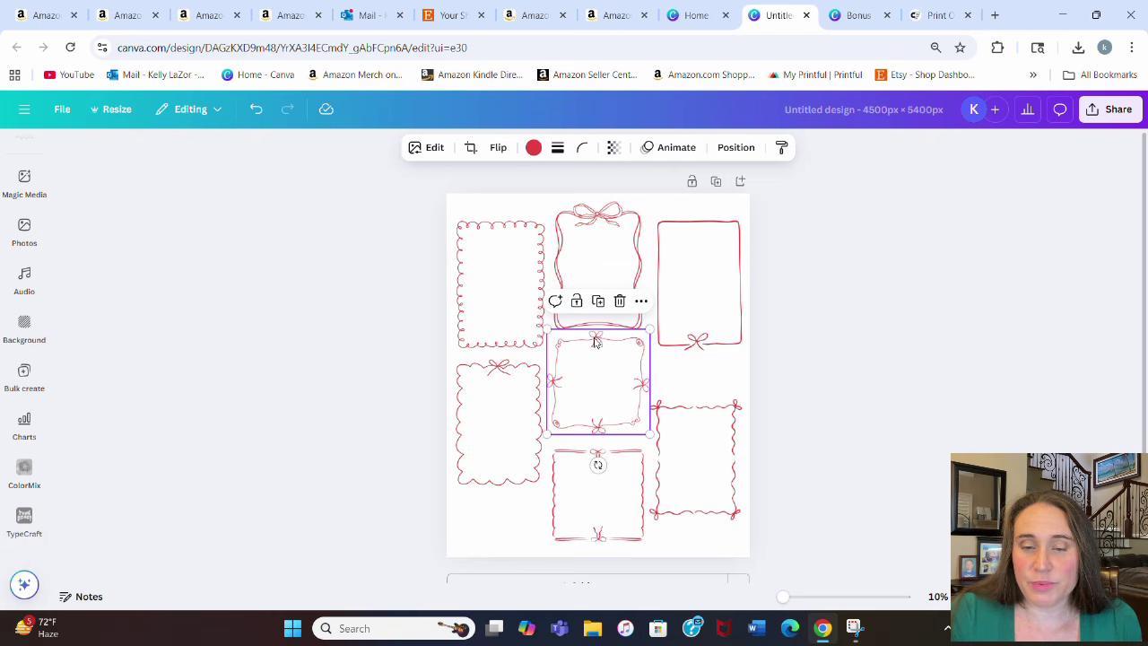
left_click(446, 150)
scroll(207, 314, "down", 3)
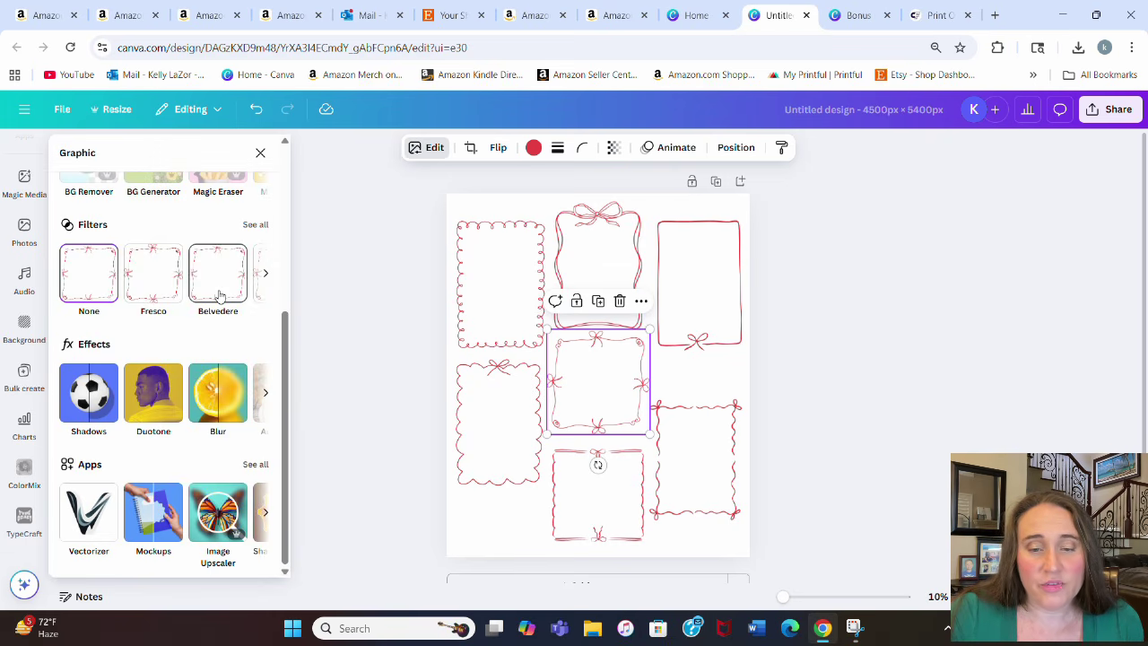
left_click(164, 405)
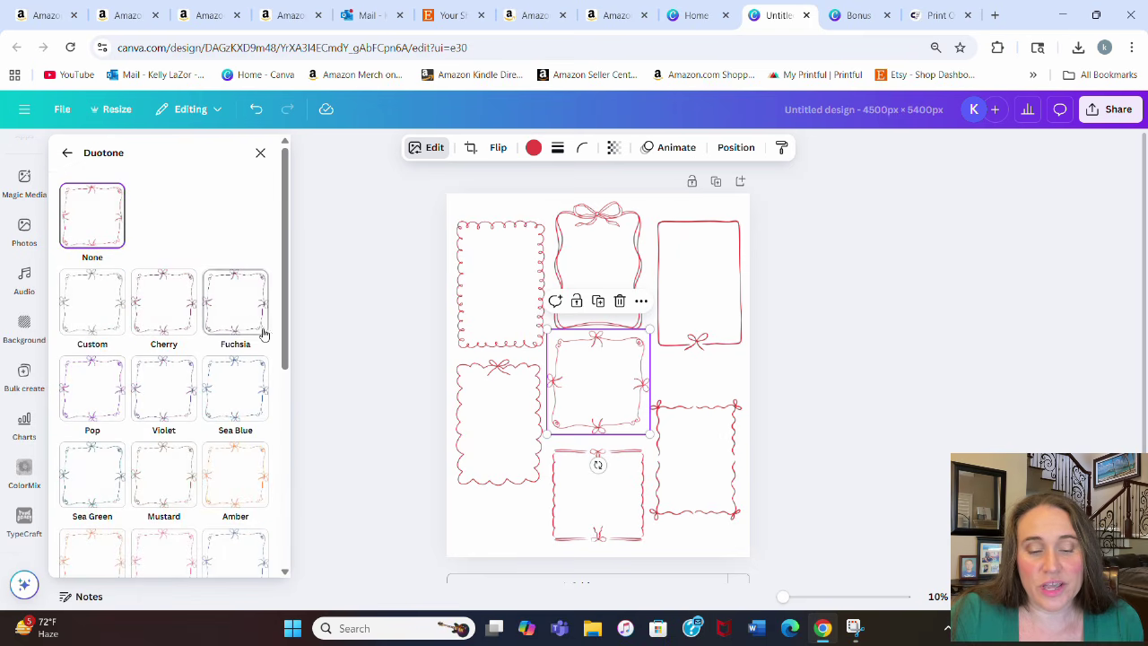
left_click(240, 414)
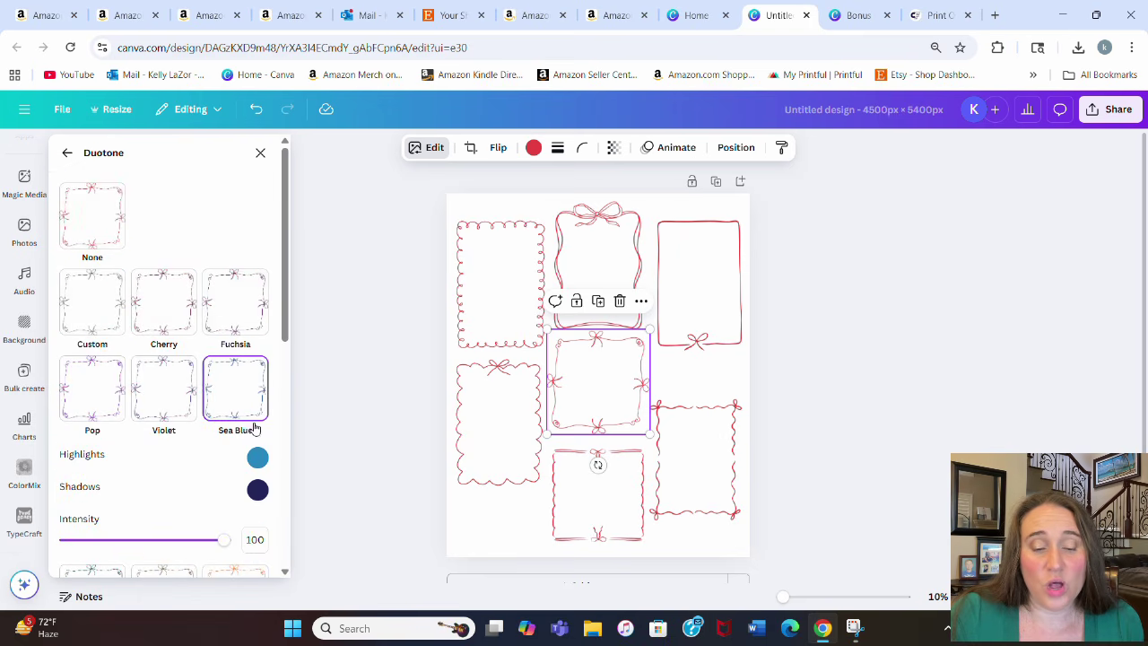
left_click(258, 490)
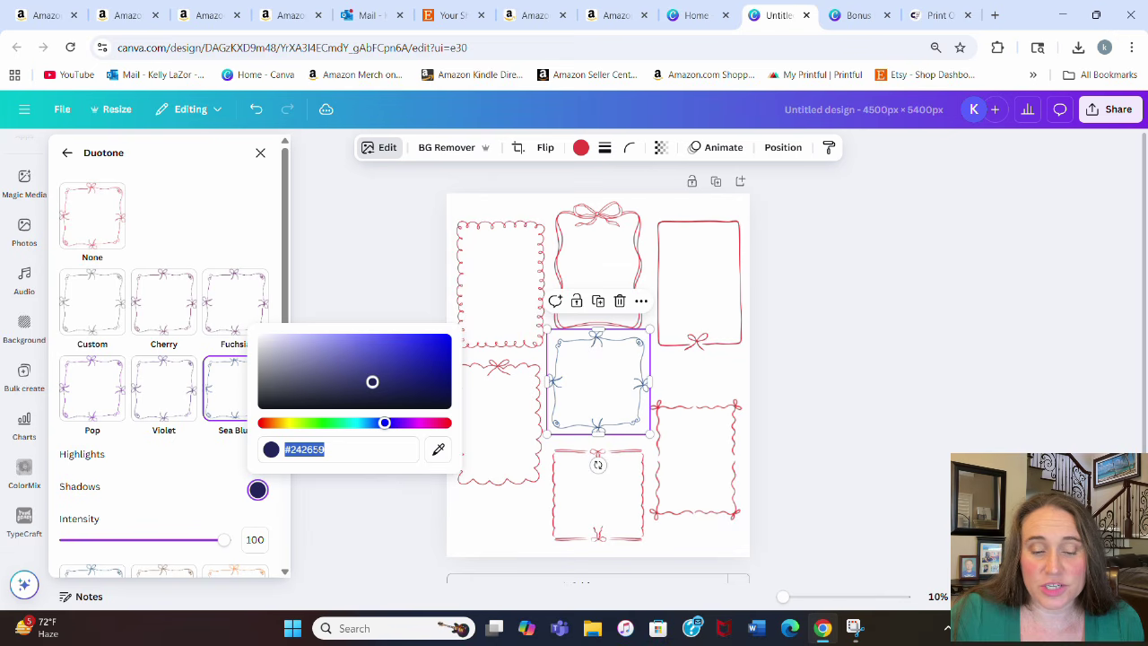
left_click(438, 448)
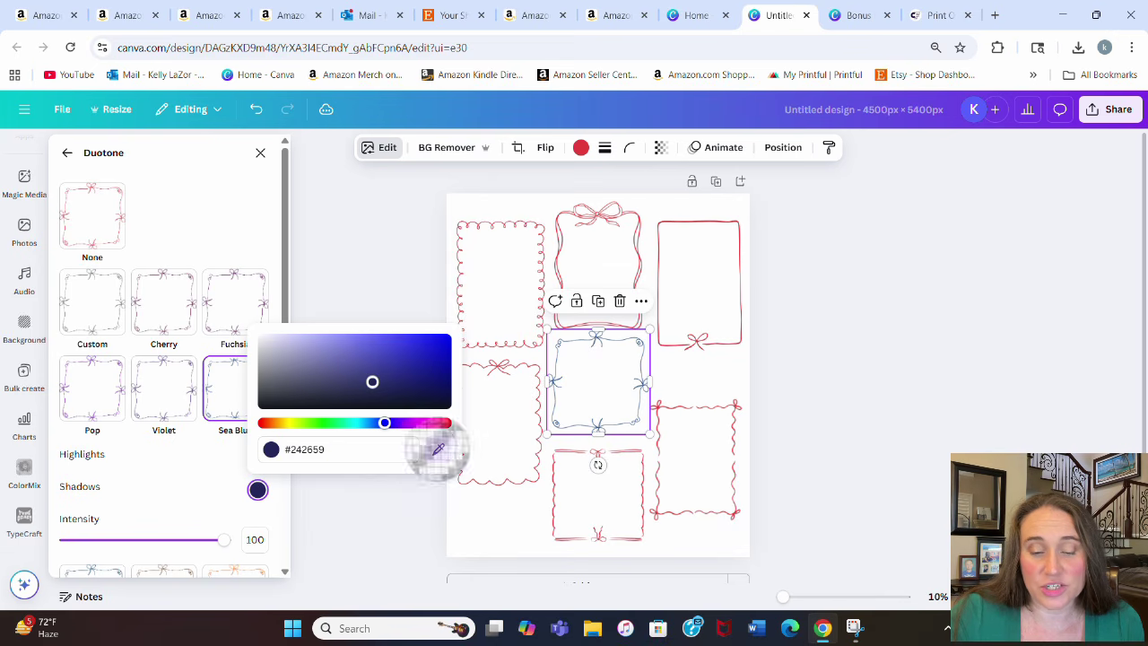
left_click(659, 499)
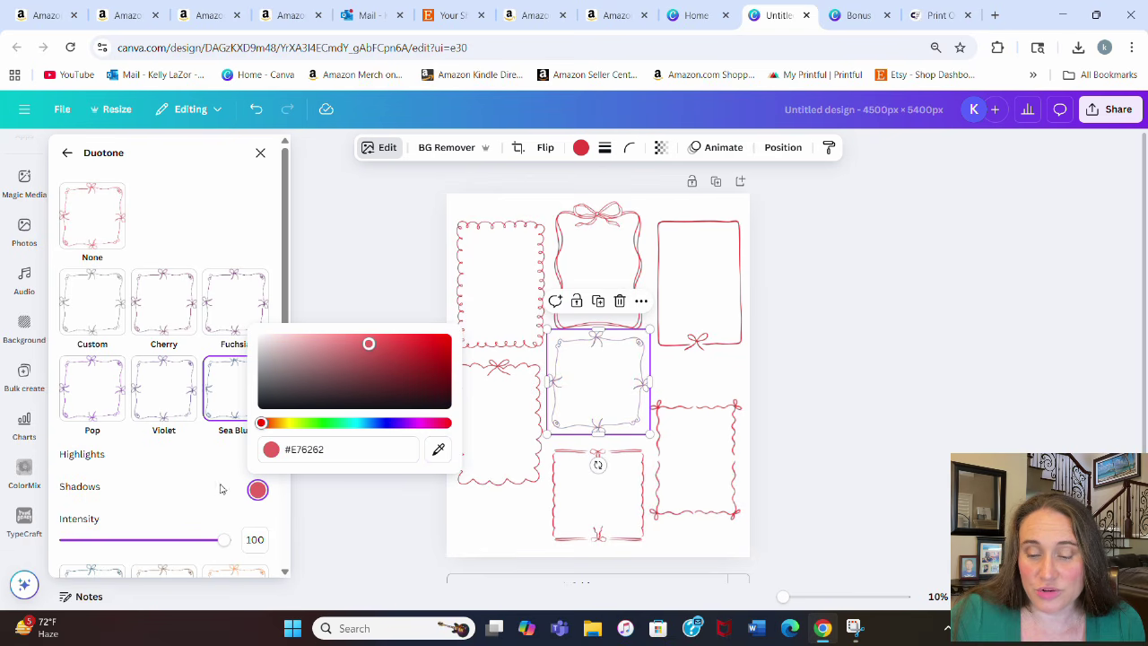
- Set the duotone highlights of the middle four-bow frame to red #E86F6F, sampled from the lower-right bow frame
left_click(160, 477)
left_click(257, 458)
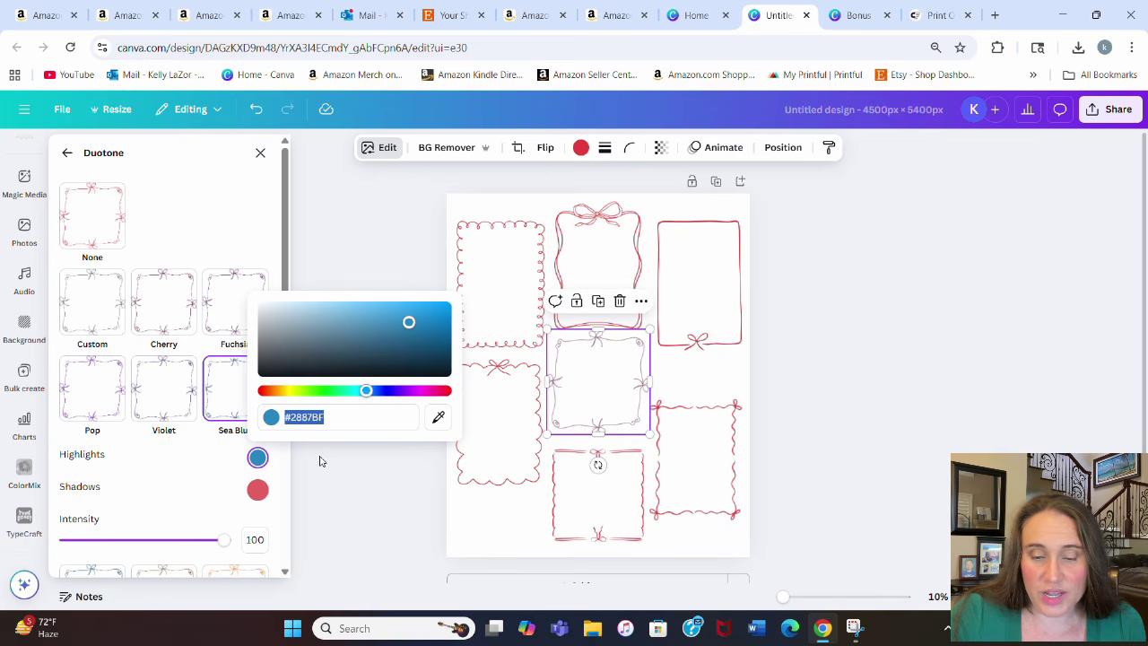
left_click(438, 417)
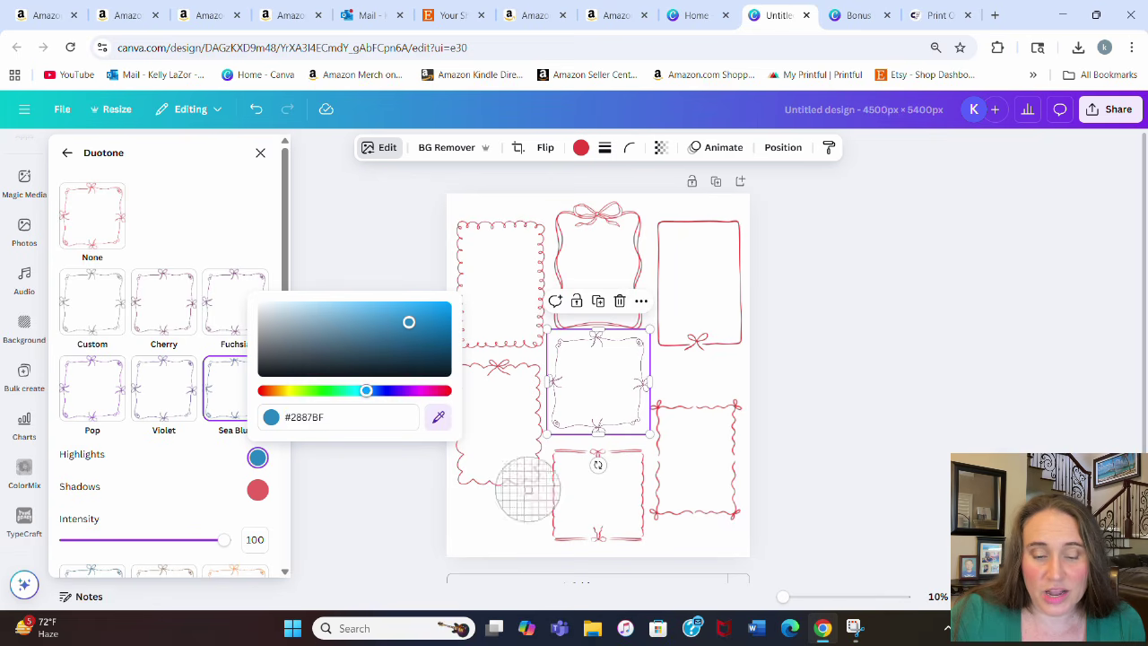
left_click(659, 484)
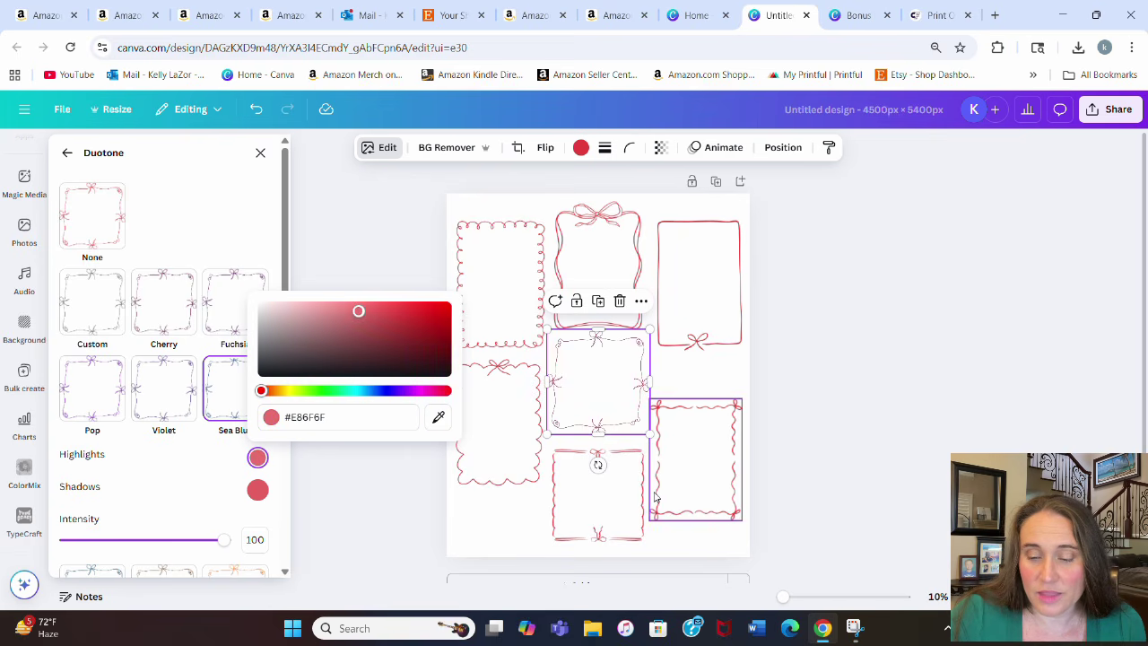
left_click(372, 500)
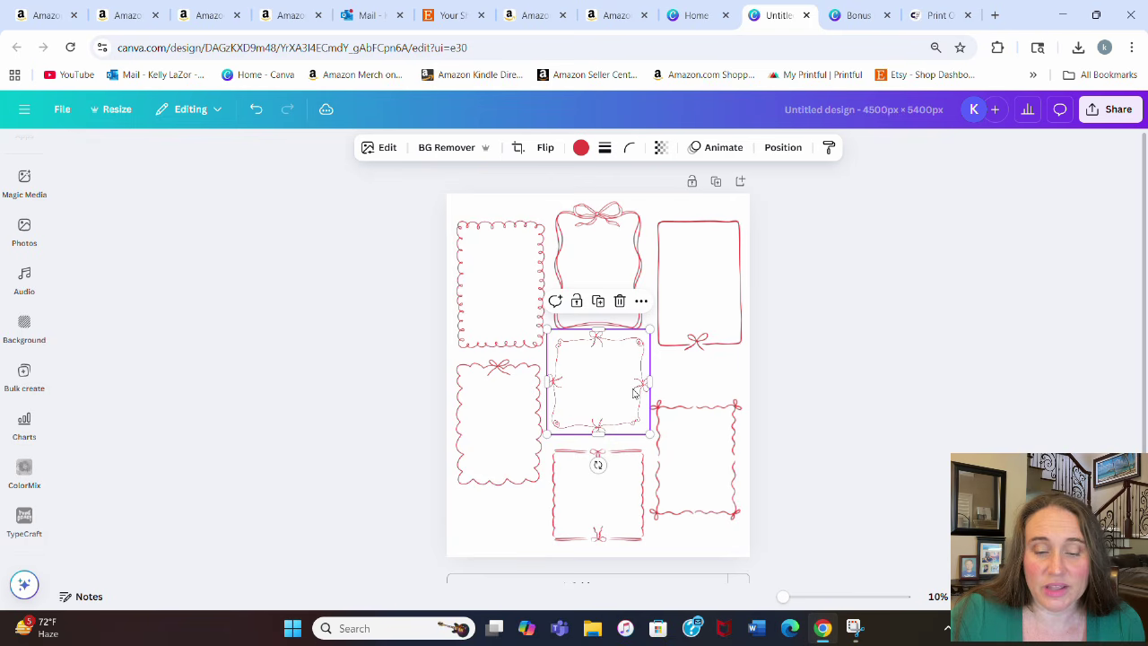
- Apply the document's red as the color of the middle four-bow frame and deselect it
left_click(580, 149)
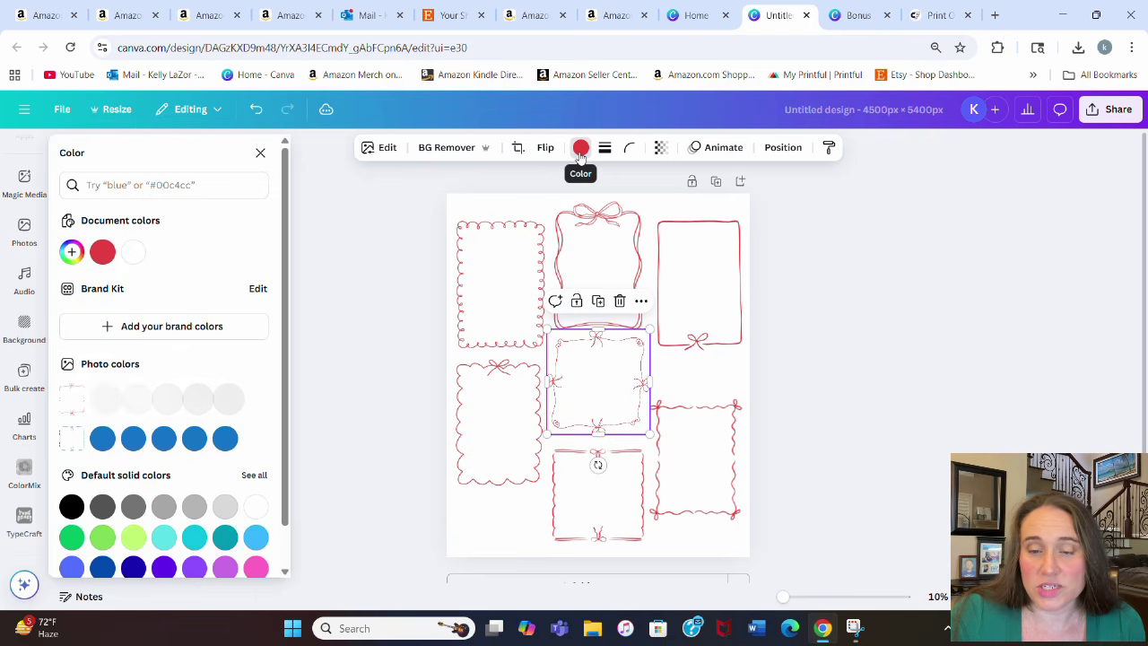
left_click(95, 256)
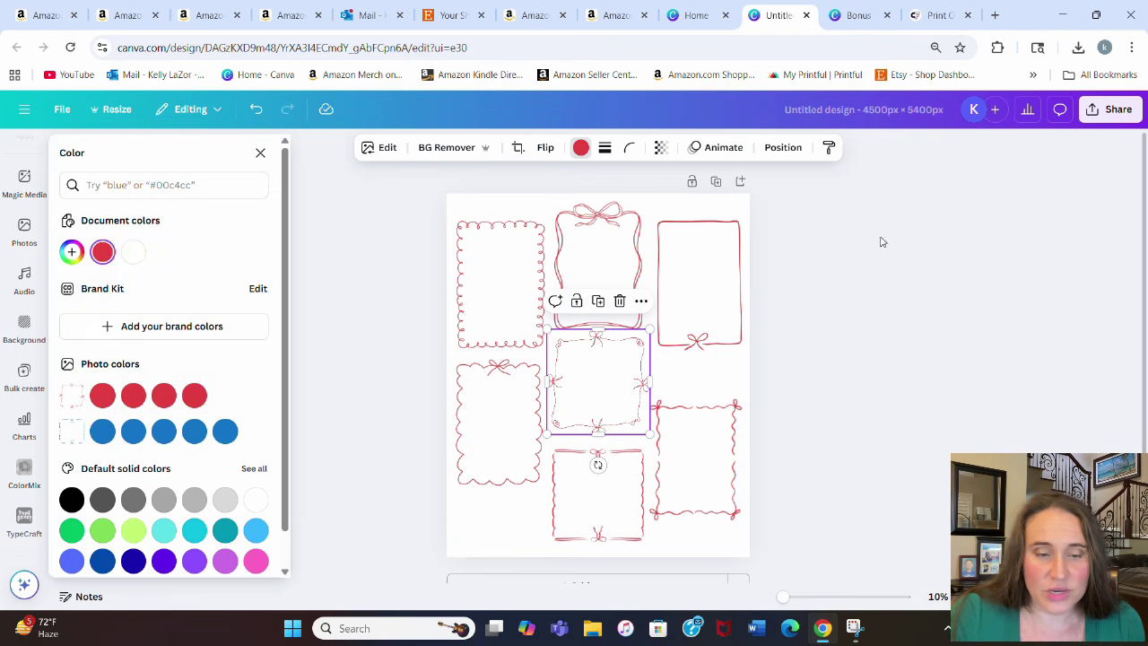
left_click(932, 328)
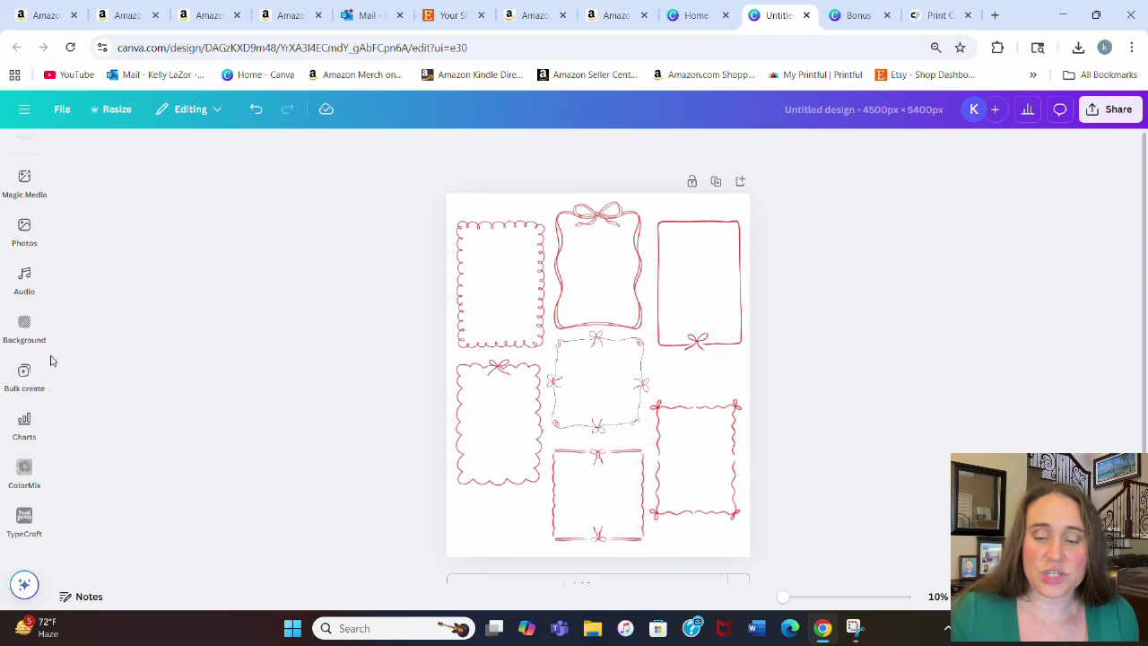
- Search the design elements for "christmas" and show all matching graphics
scroll(36, 341, "up", 1)
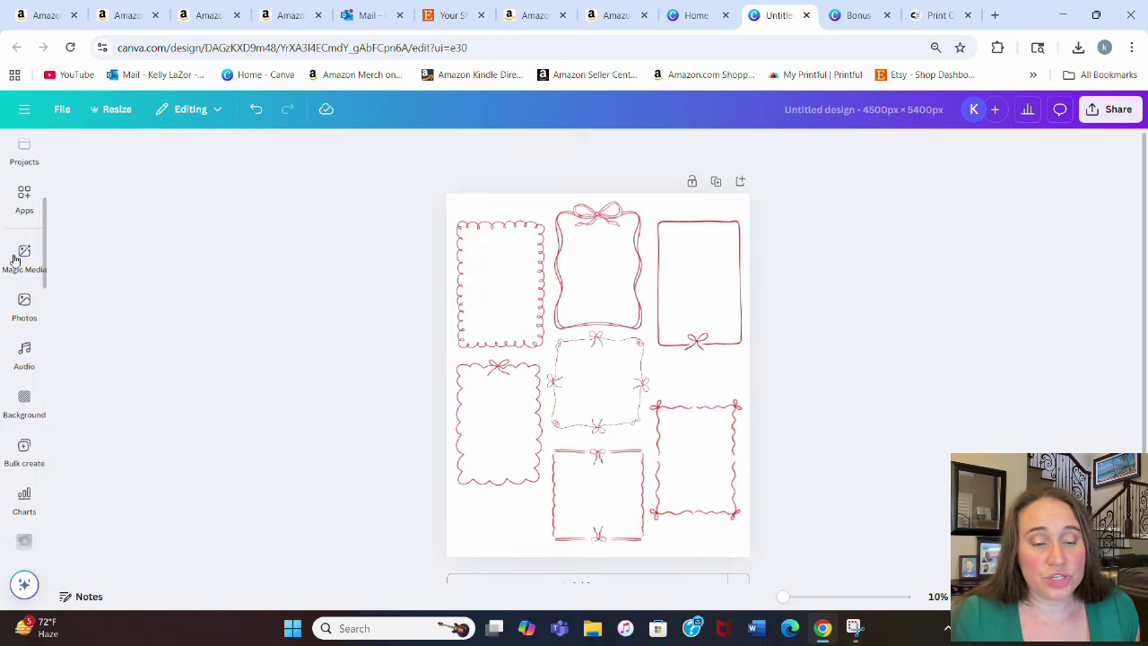
scroll(14, 260, "up", 4)
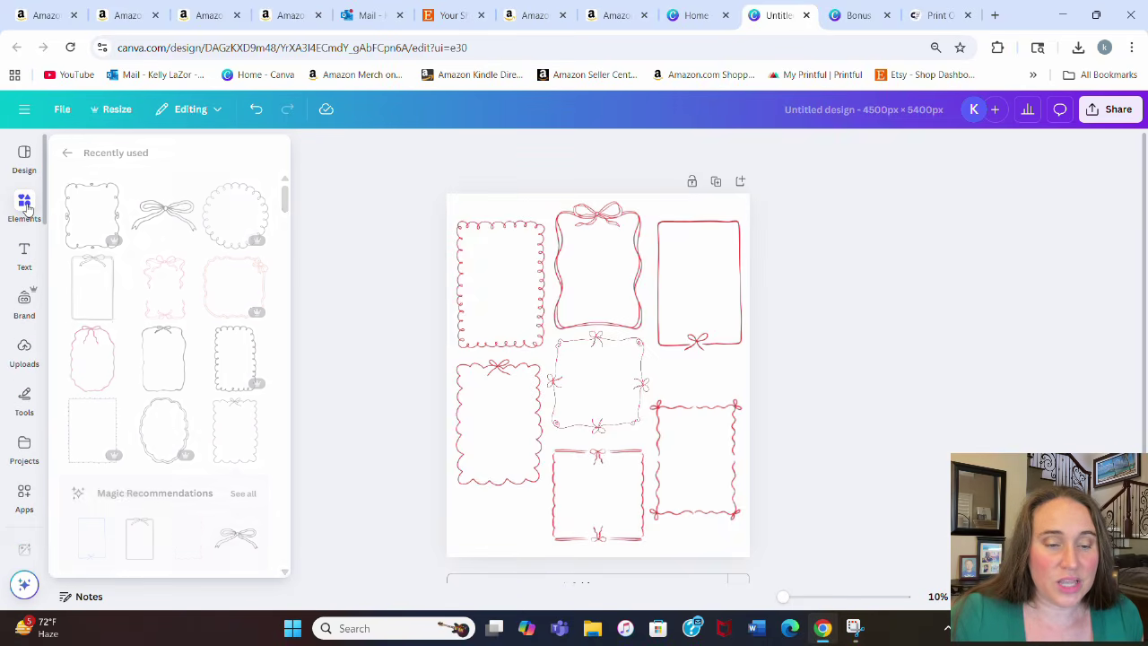
left_click(27, 206)
left_click(67, 152)
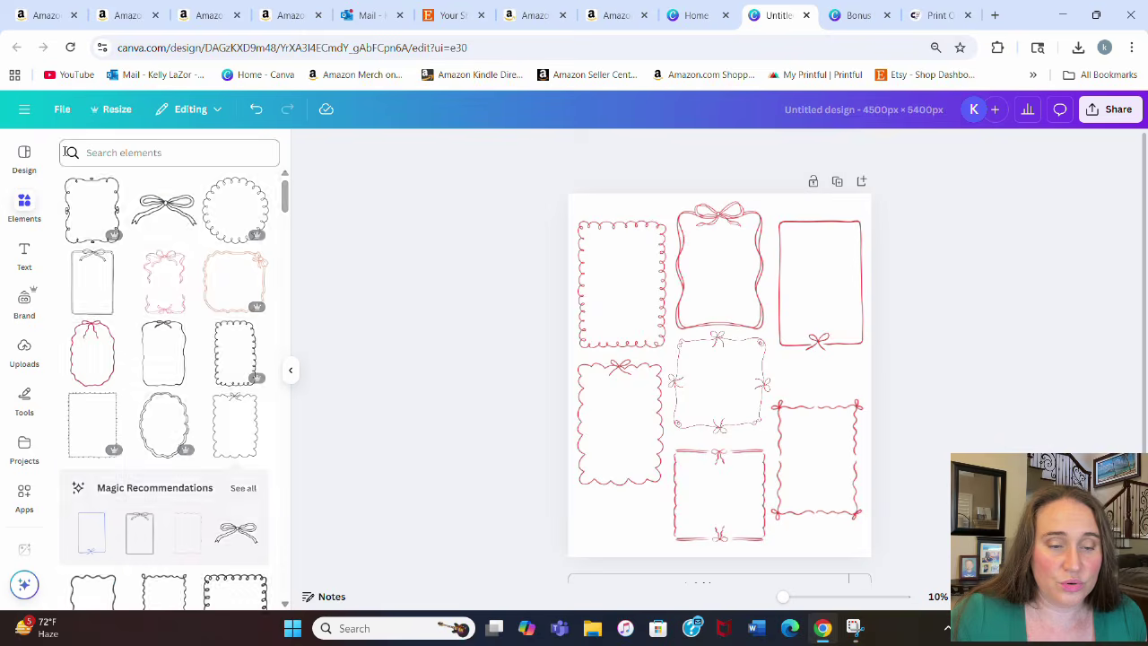
left_click(147, 143)
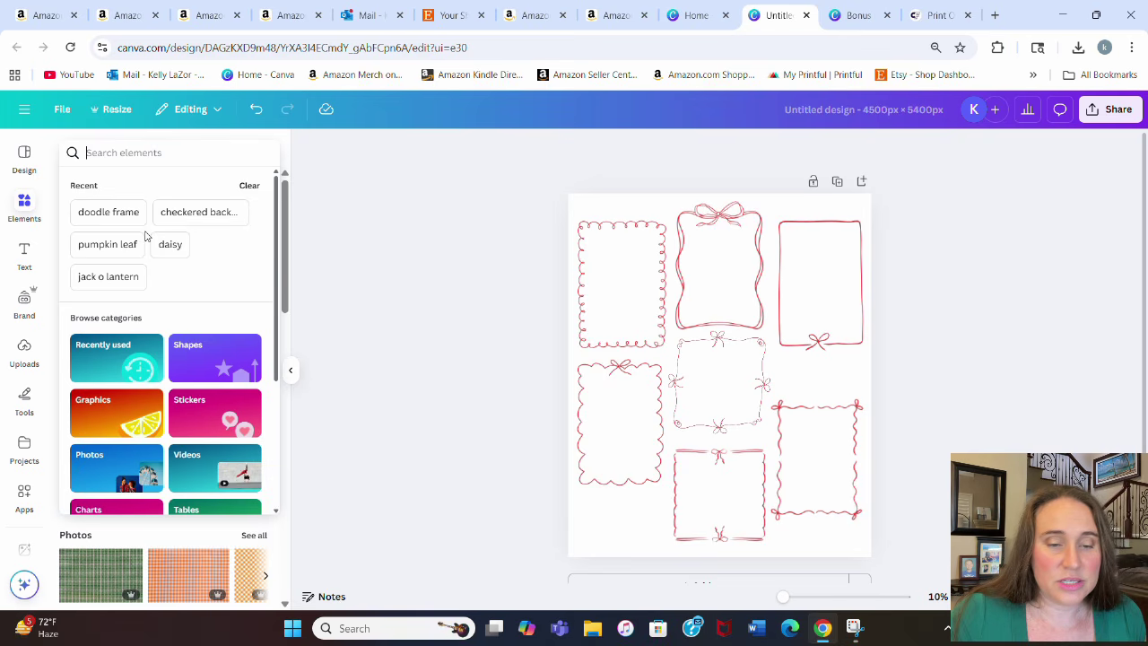
type("christ")
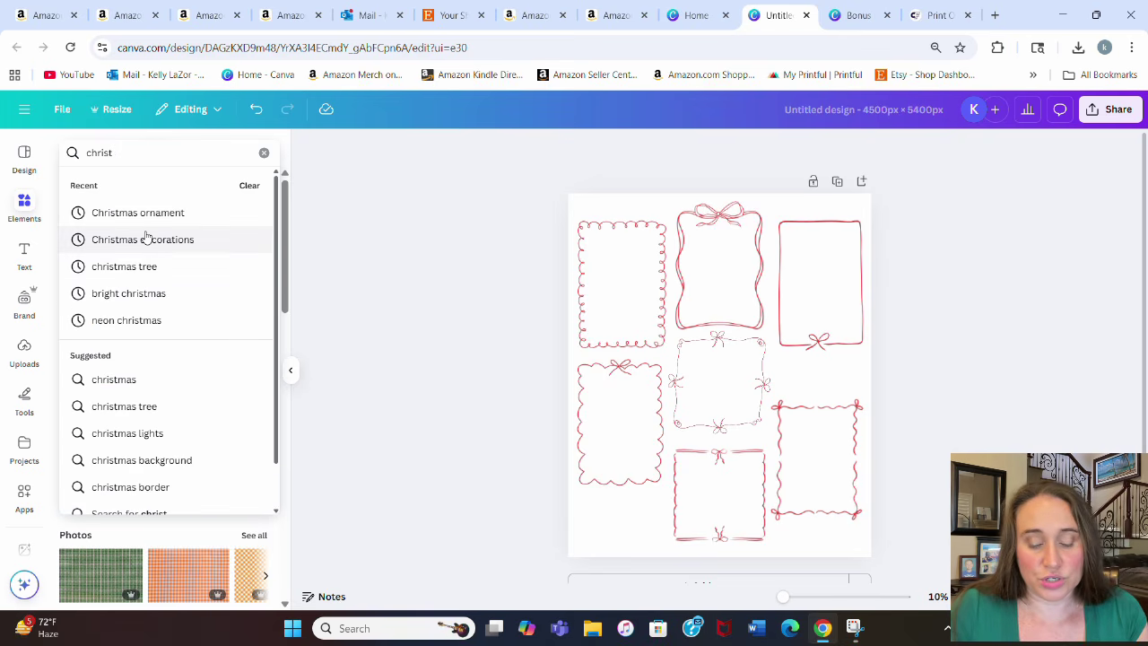
type("mas")
key("Return")
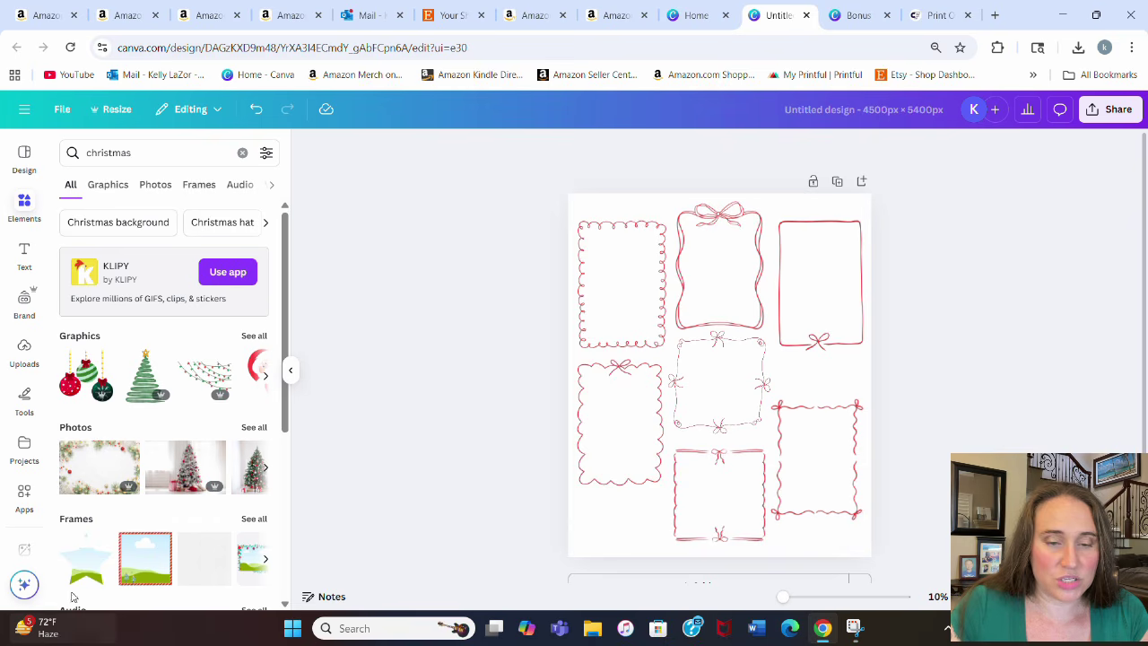
left_click(254, 337)
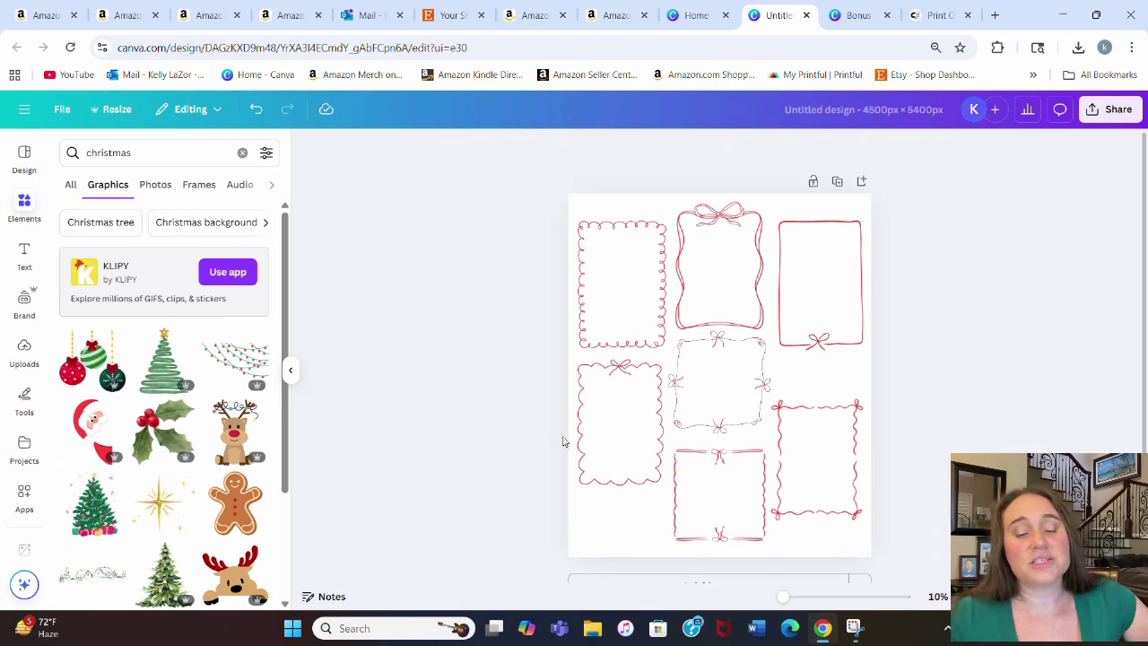
- Add the watercolor Christmas tree with white ornaments and shrink it to fit inside the wavy bow frame at the page's top centre
scroll(563, 436, "down", 1)
scroll(225, 493, "down", 2)
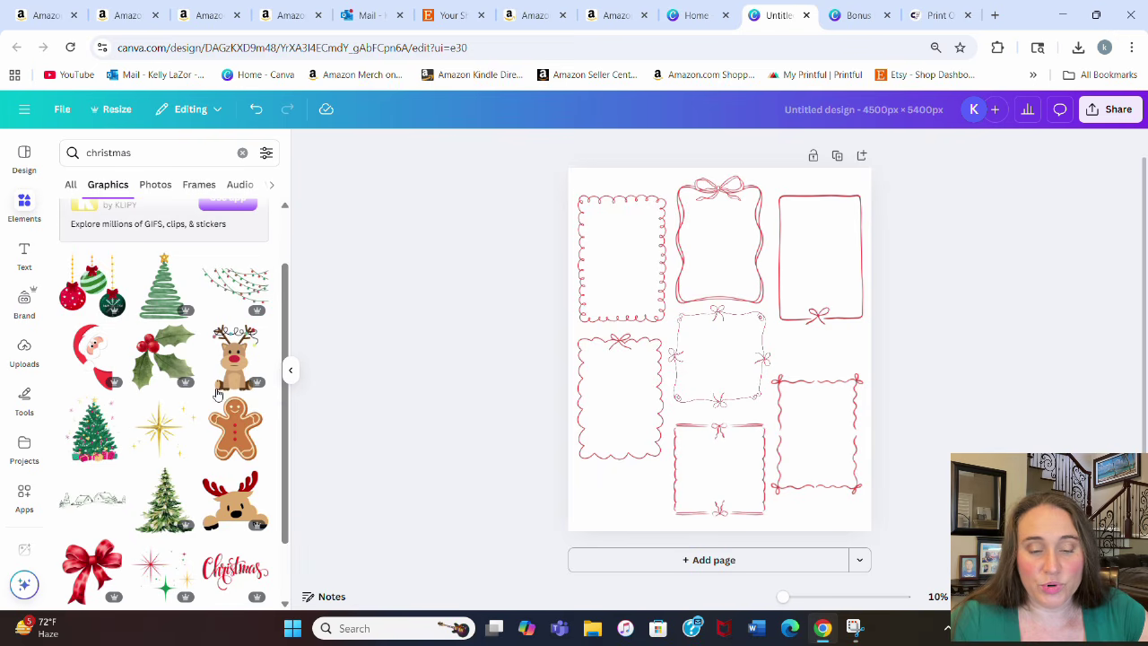
scroll(191, 433, "down", 2)
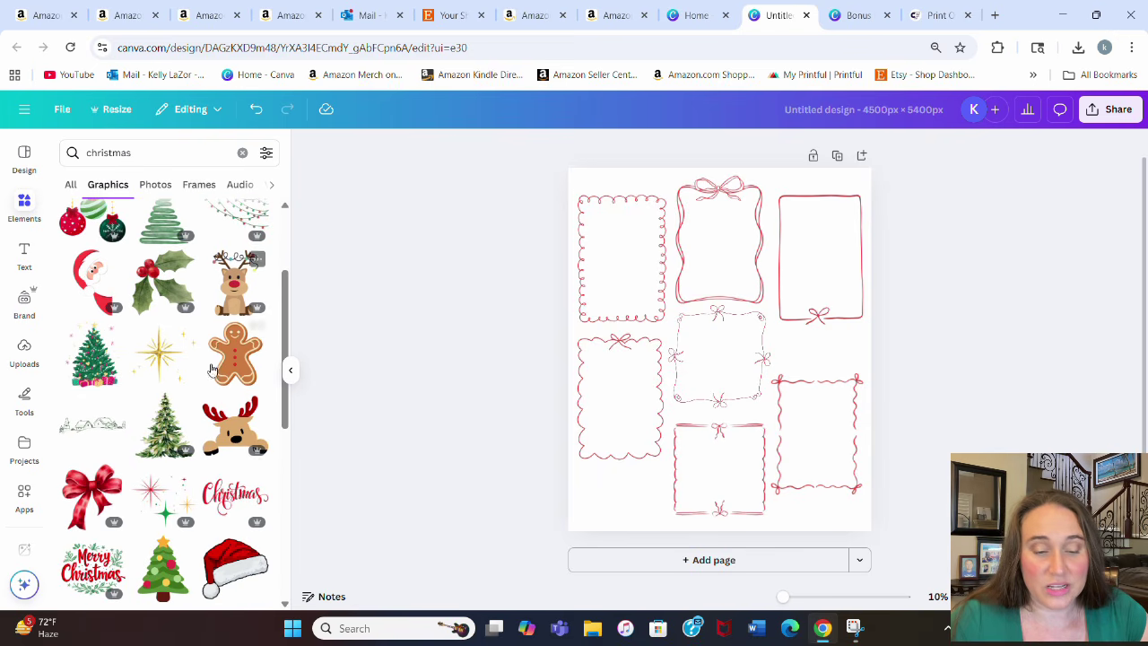
scroll(220, 412, "down", 2)
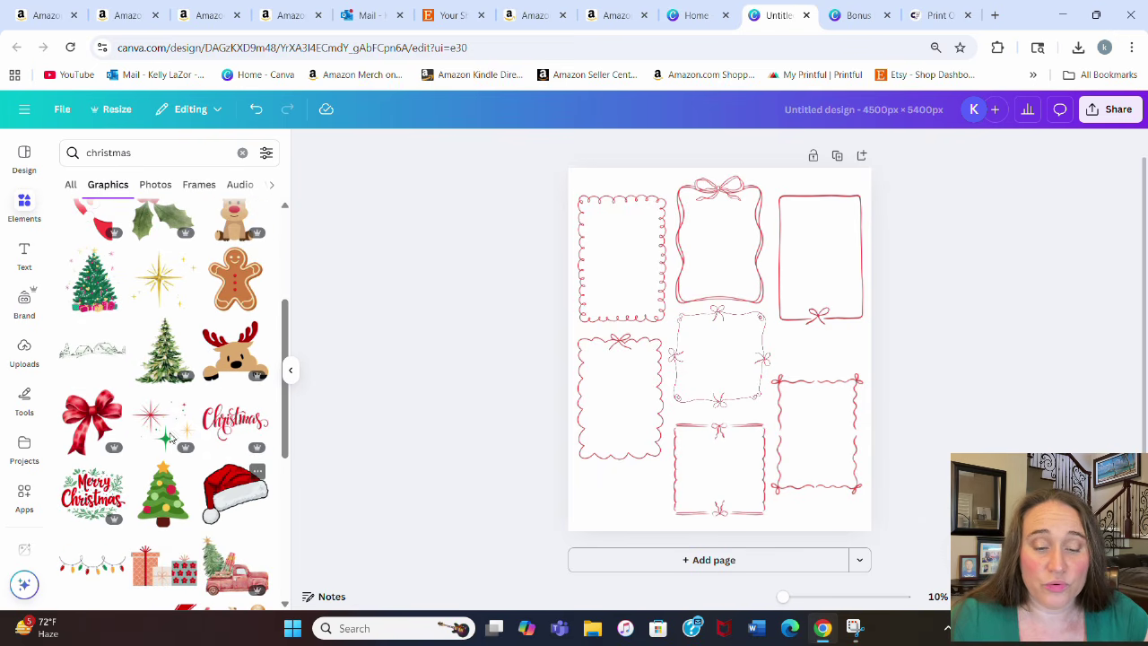
left_click(167, 367)
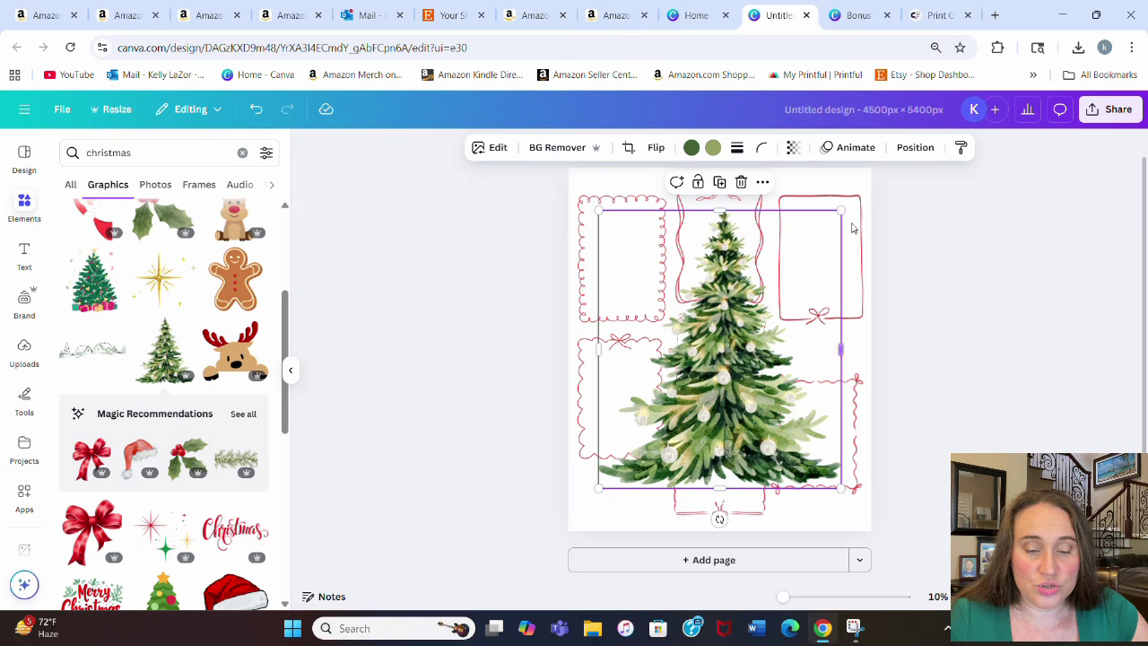
left_click_drag(843, 208, 673, 392)
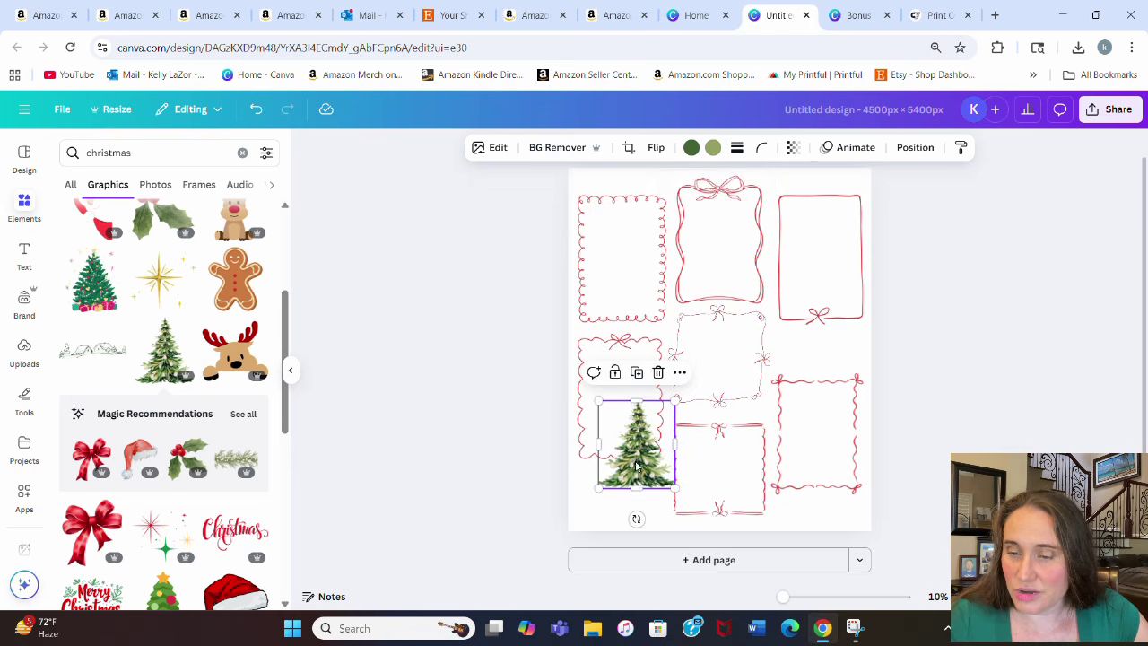
left_click_drag(639, 458, 727, 264)
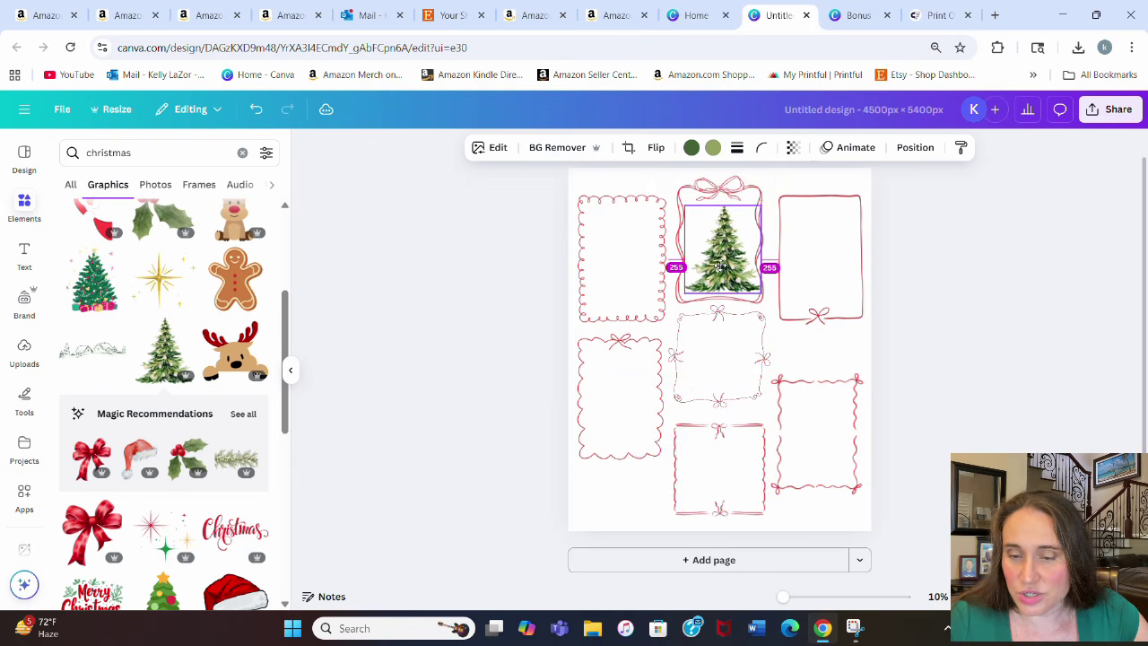
left_click_drag(758, 206, 724, 243)
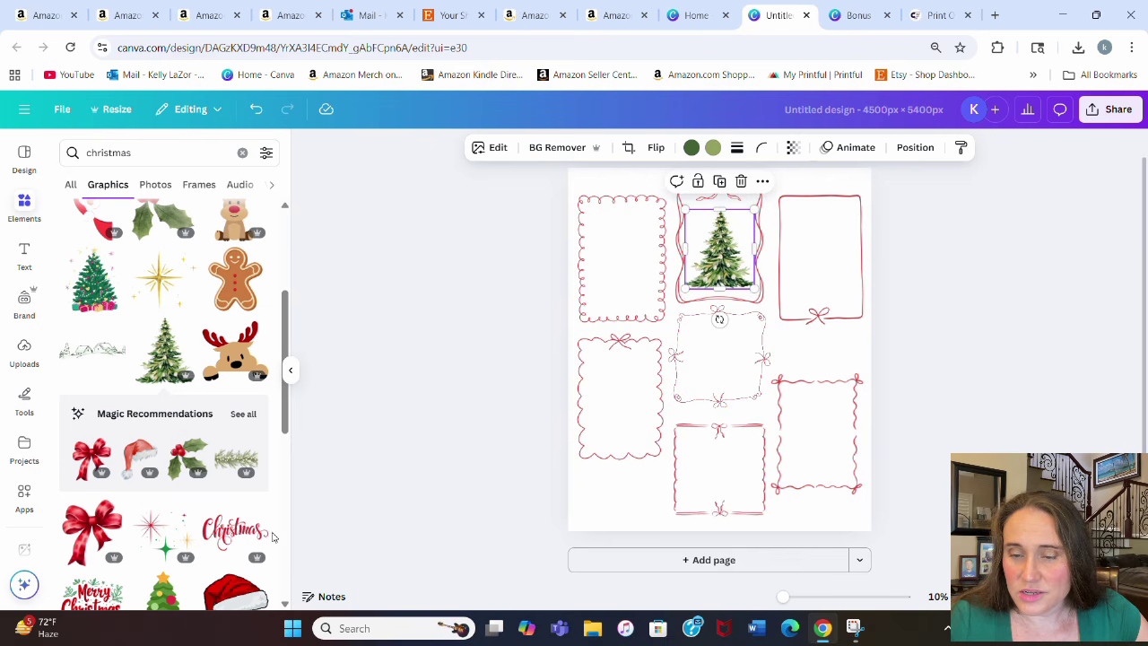
- Add the red Santa hat from the tree's full set of recommendations and scale it down inside the page's bottom-centre frame
left_click(243, 415)
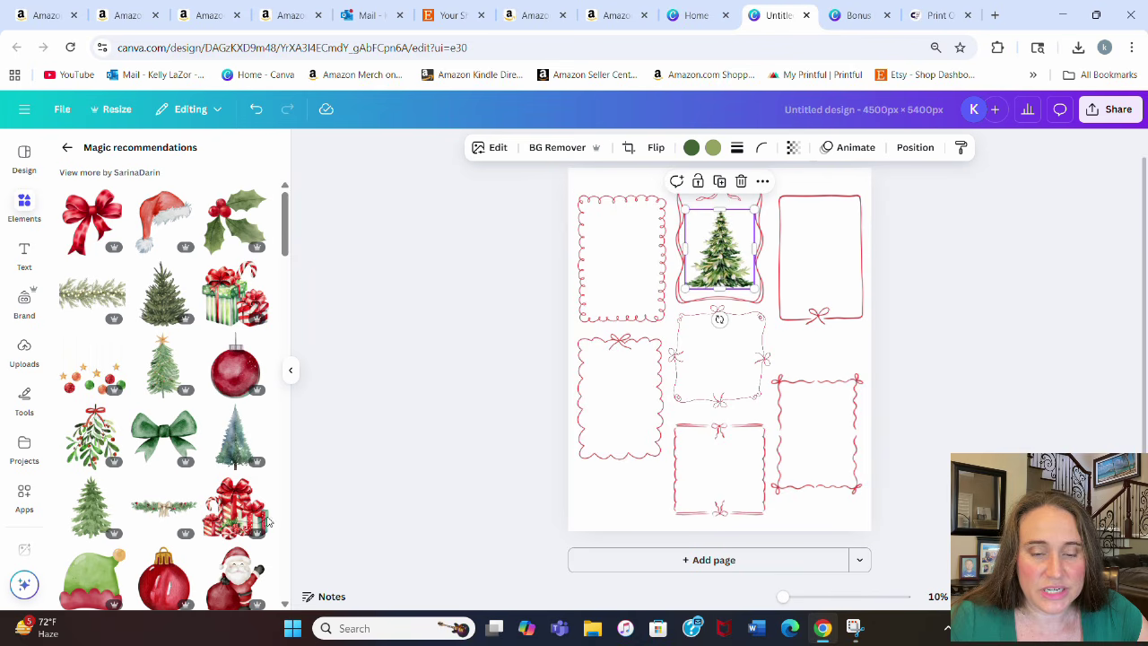
left_click(178, 227)
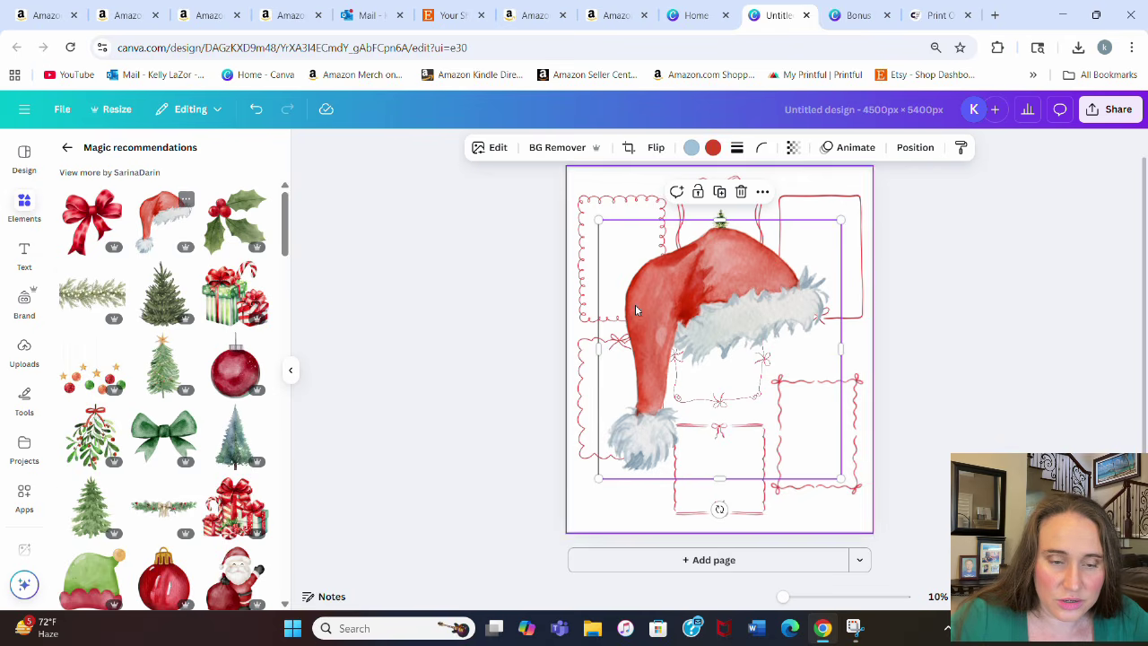
left_click_drag(841, 216, 685, 387)
left_click_drag(631, 434, 707, 470)
mouse_move(762, 422)
left_mouse_down()
mouse_move(723, 464)
mouse_move(750, 440)
left_mouse_up()
left_click(1016, 403)
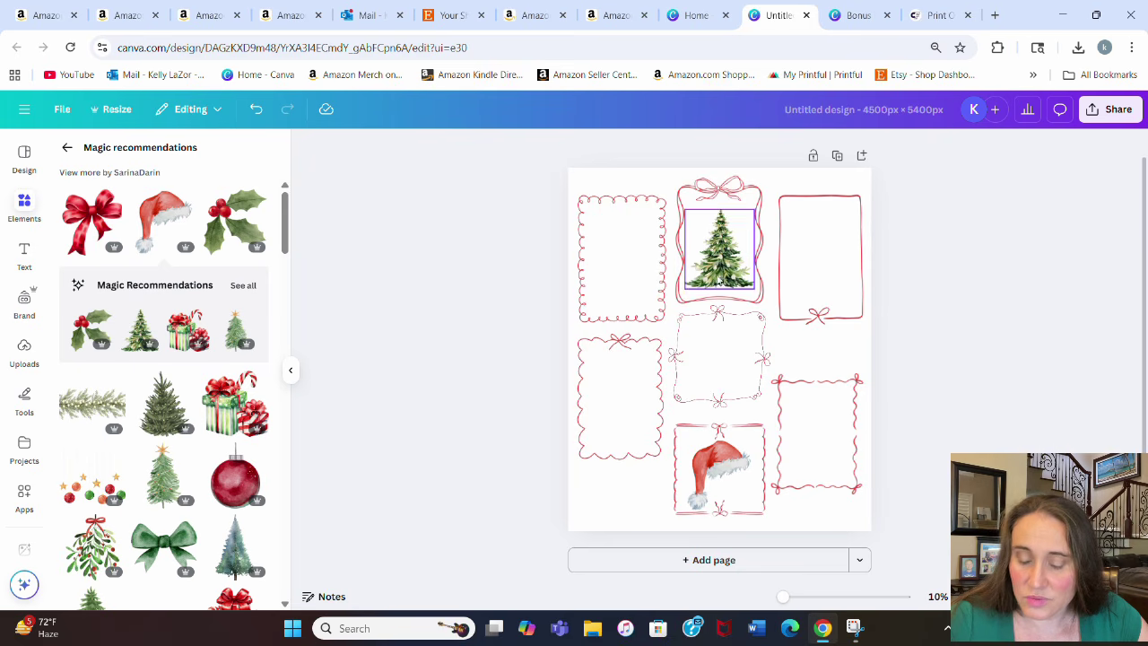
- Add the striped gift boxes with a candy cane and scale them down inside the four-bow frame at the page's centre
left_click(235, 403)
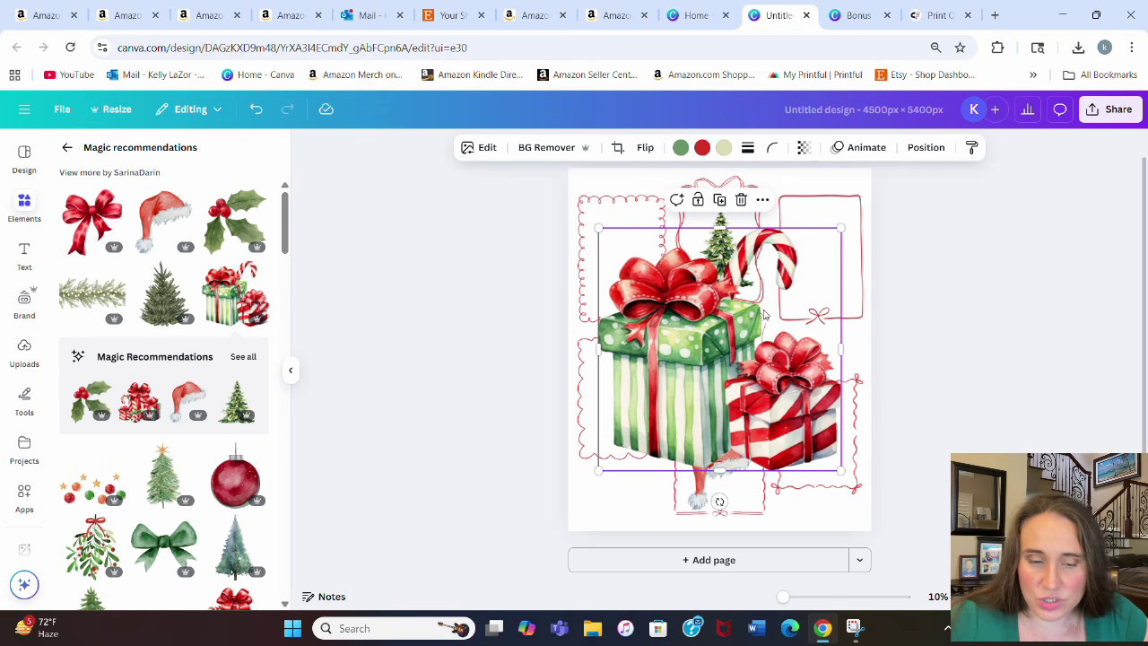
left_click_drag(832, 236, 668, 401)
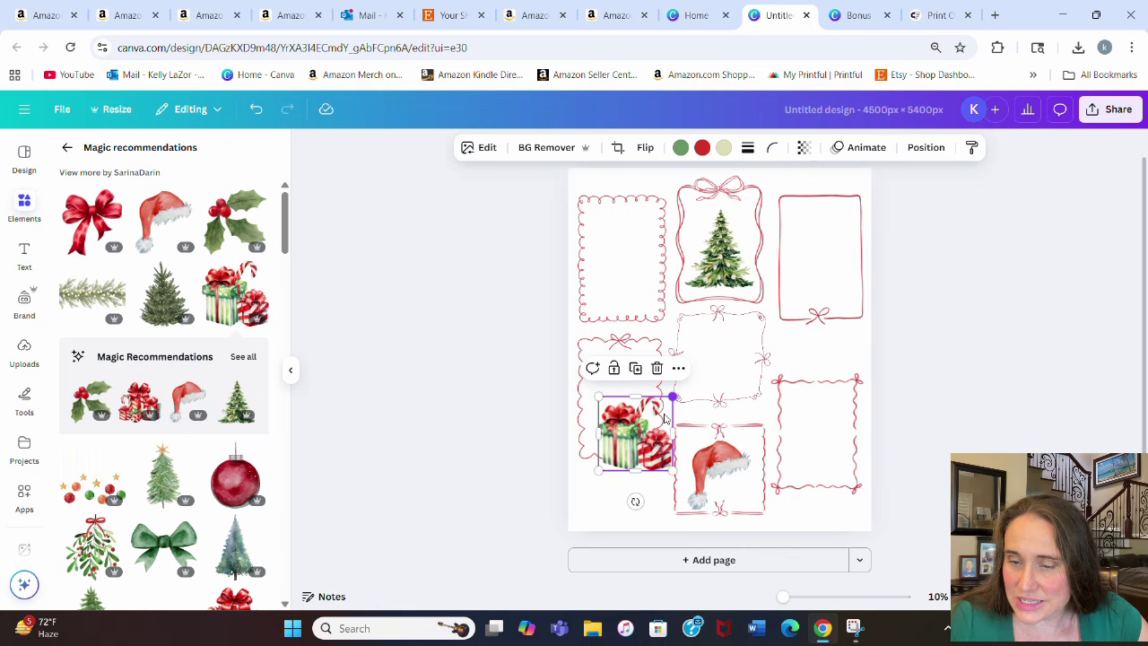
left_click_drag(626, 445, 712, 369)
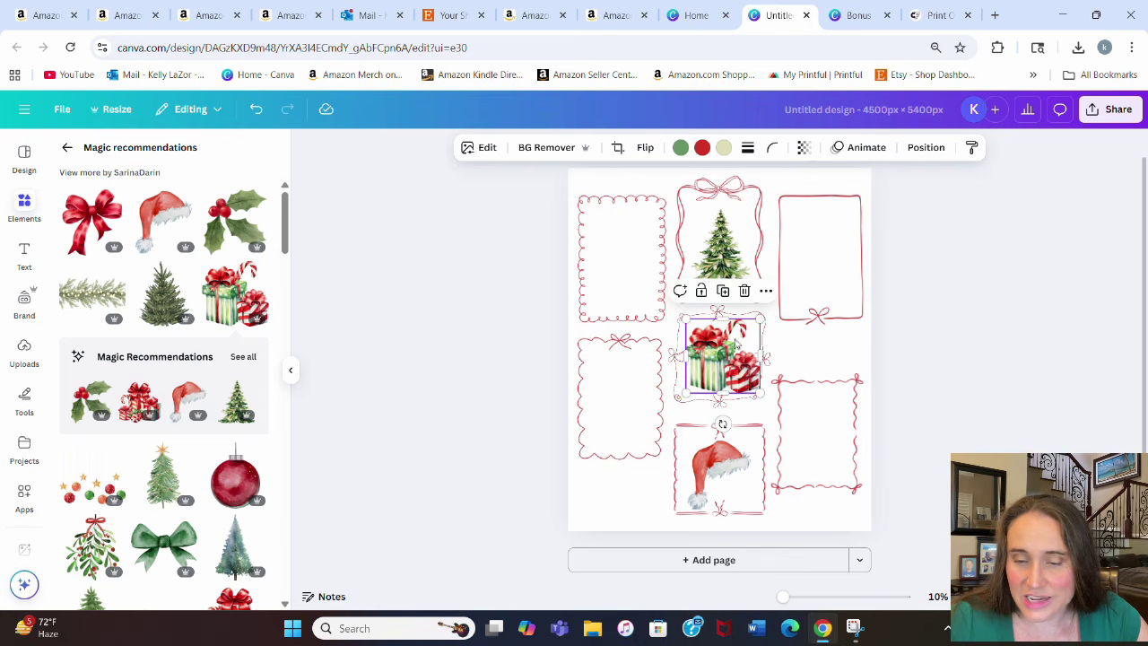
left_click_drag(760, 316, 755, 323)
left_click(1005, 356)
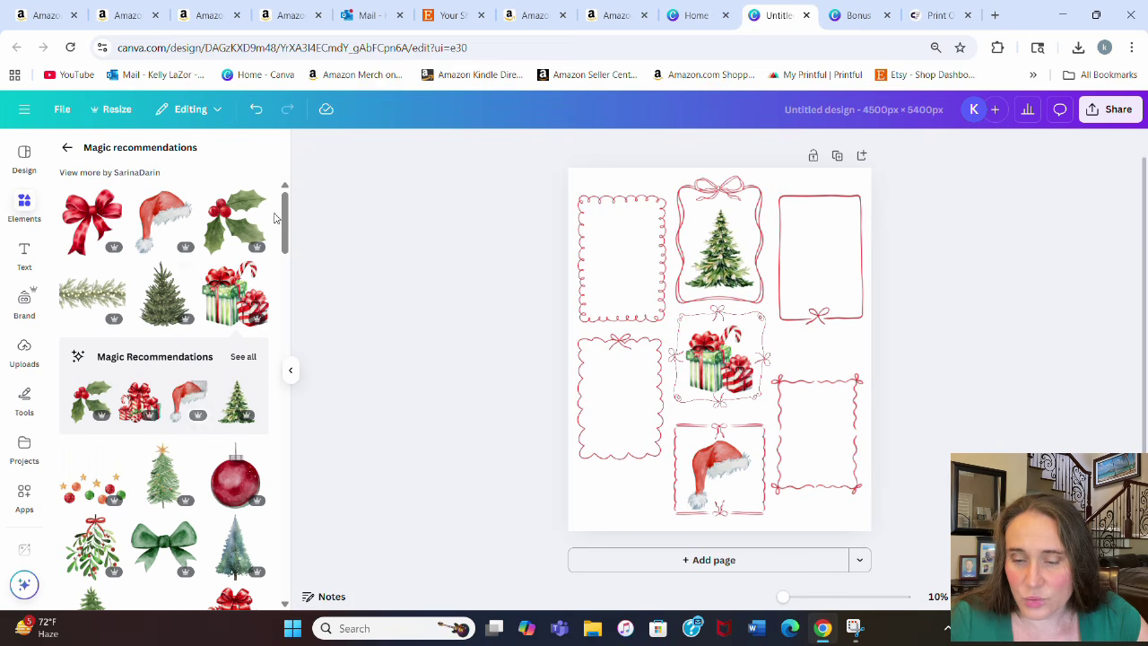
- Add the mistletoe with the red bow from the recommendations and scale it down inside the scalloped frame at the page's lower left
scroll(183, 330, "down", 1)
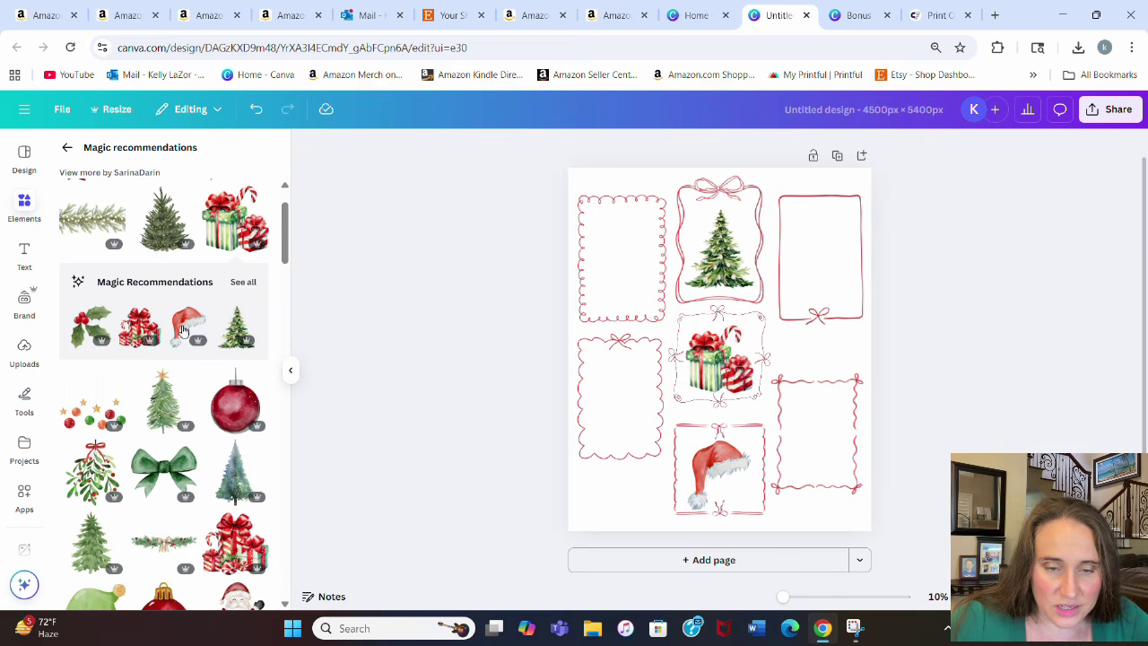
left_click(117, 472)
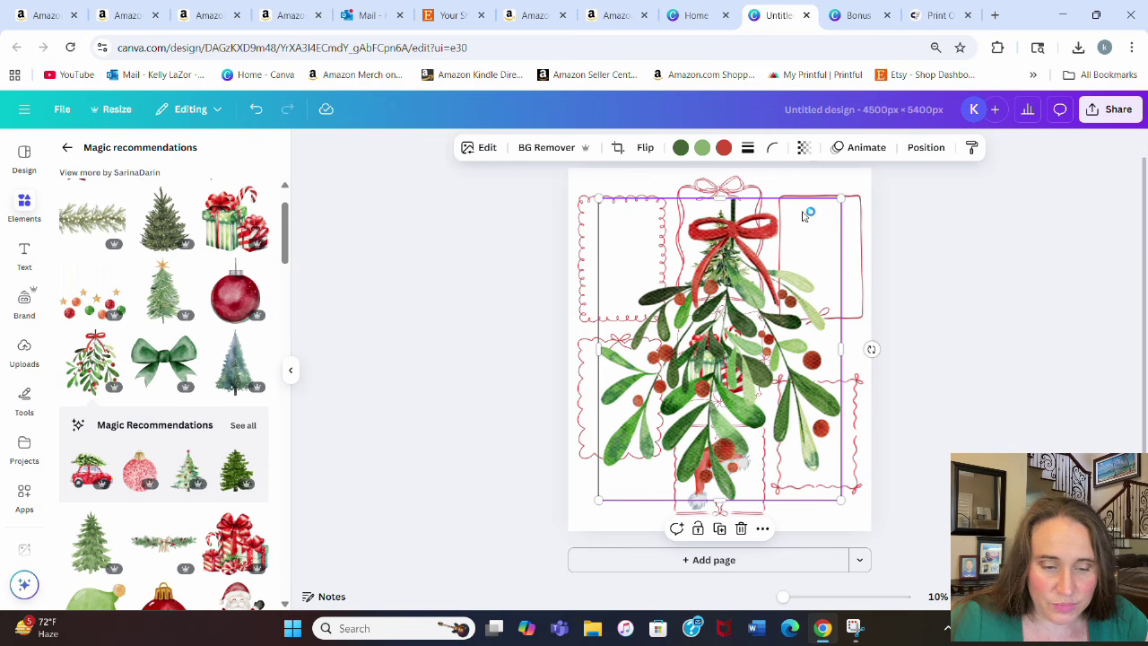
left_click_drag(842, 199, 625, 383)
left_click(445, 424)
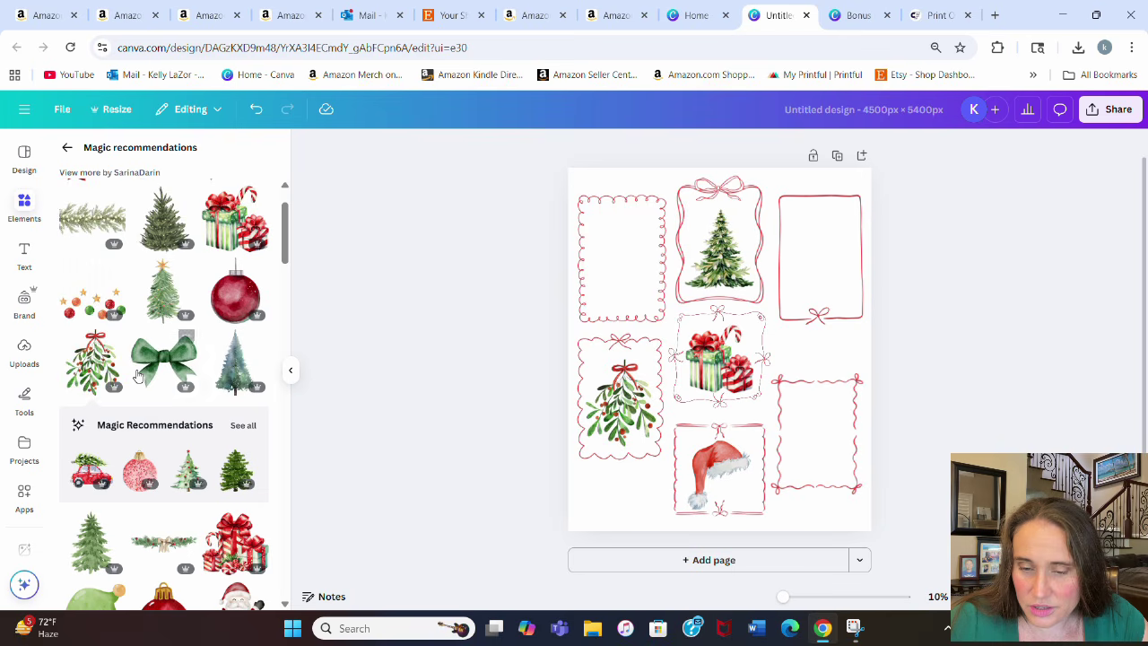
- Add the snowman with the red hat and green scarf, shrink it and place it inside the frame at the page's lower right
scroll(143, 385, "down", 4)
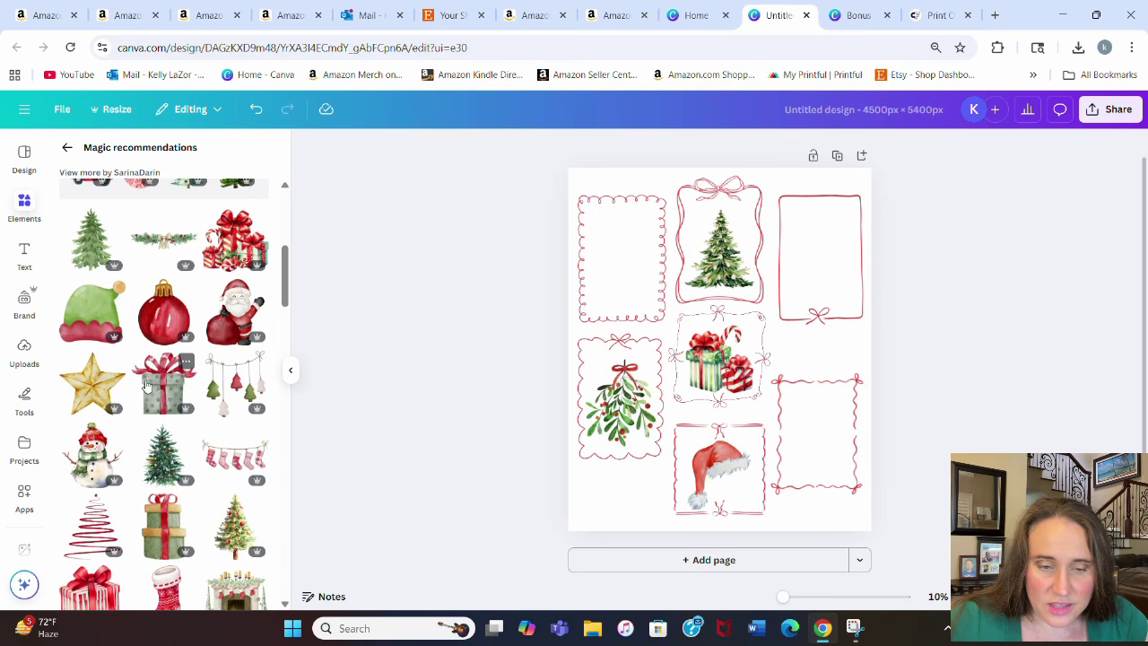
scroll(135, 368, "down", 1)
left_click(92, 384)
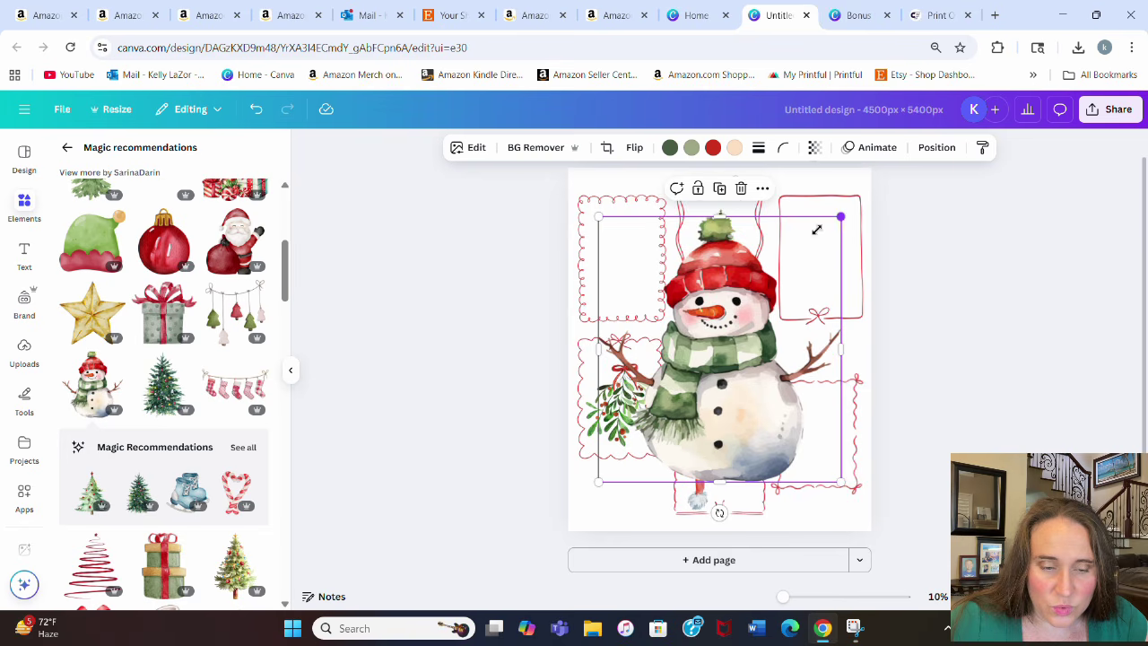
left_click_drag(840, 217, 647, 354)
left_click_drag(638, 421, 807, 269)
left_click_drag(865, 216, 847, 235)
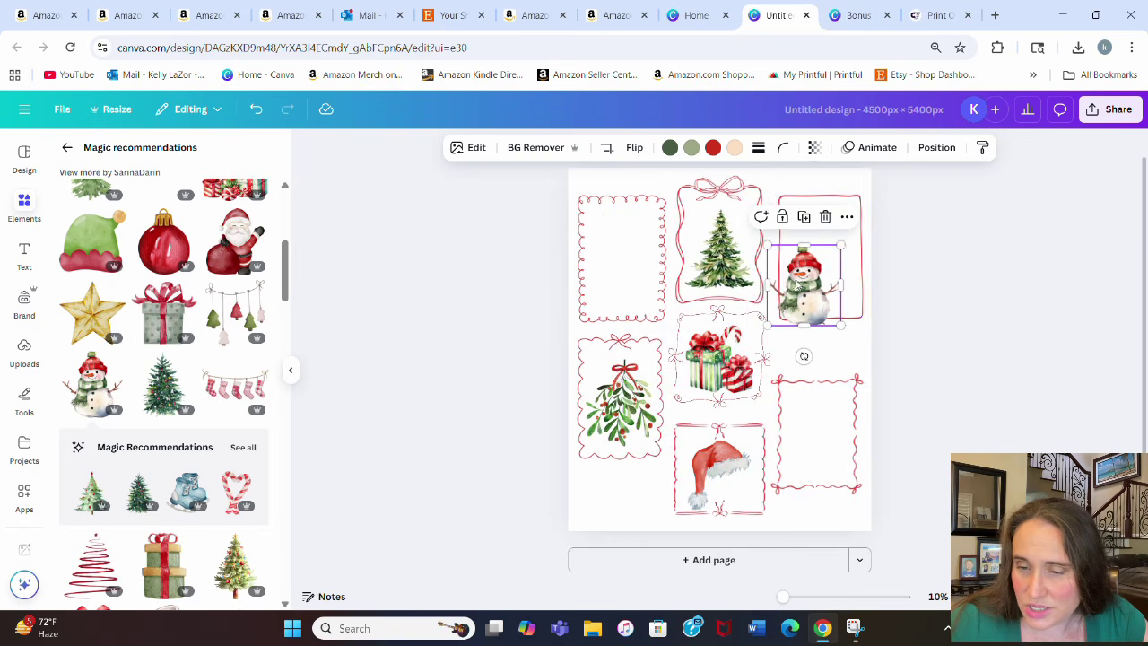
left_click_drag(797, 281, 818, 433)
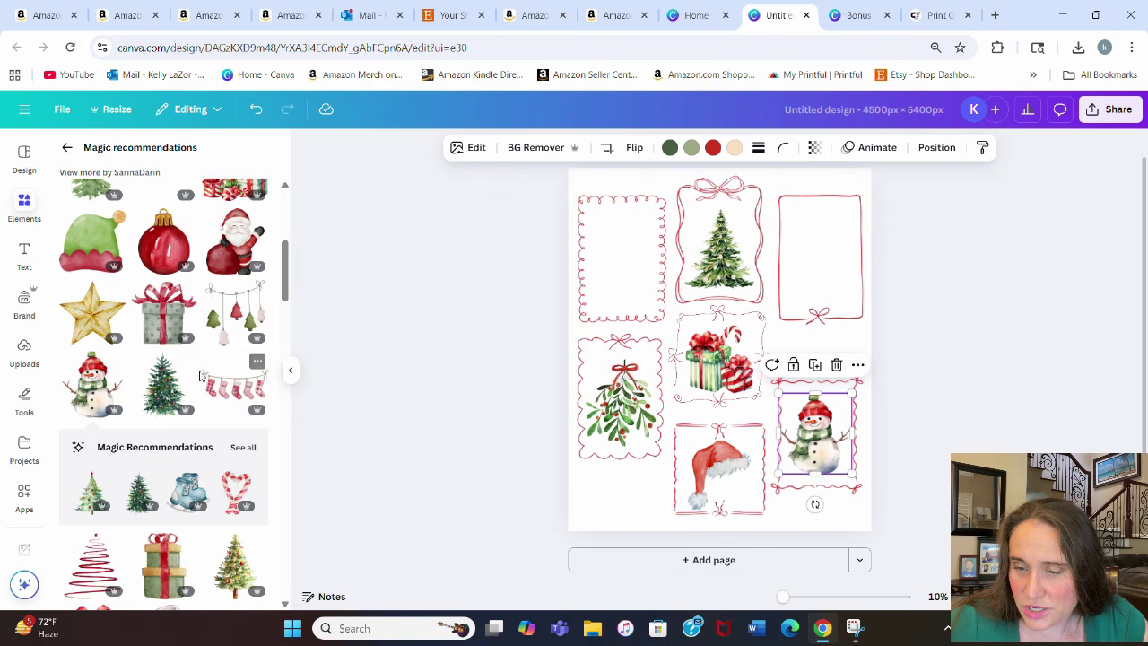
- Add the candy cane heart, scale it down and place it inside the single-bow frame at the page's upper right
scroll(201, 374, "down", 3)
left_click(235, 344)
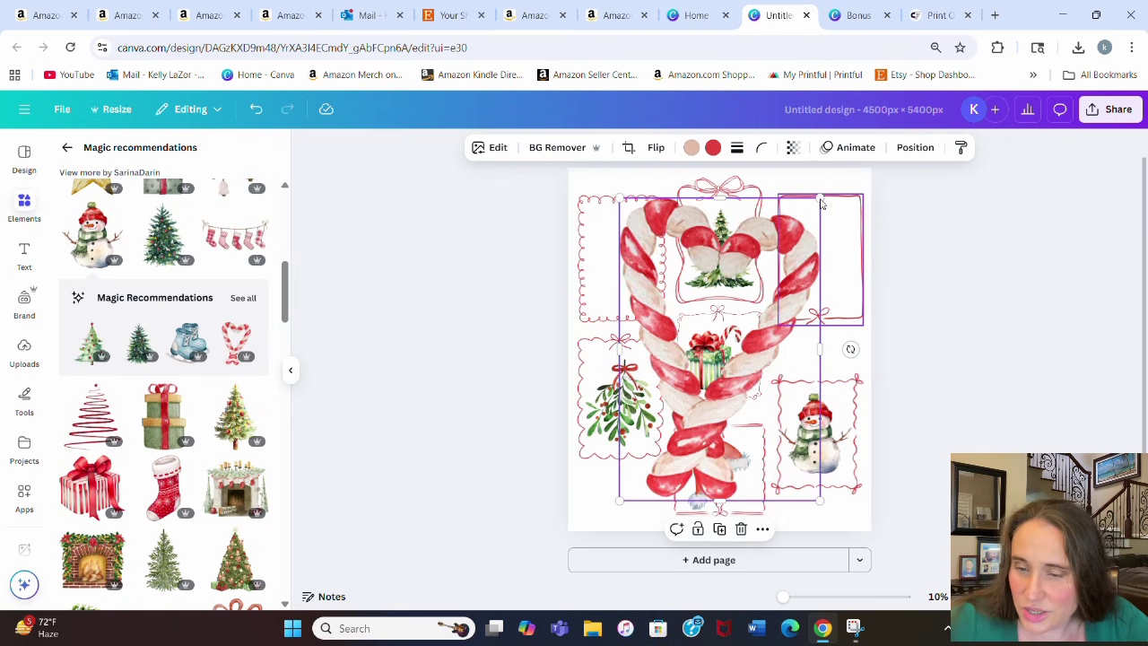
left_click_drag(819, 197, 682, 396)
left_click_drag(644, 444, 813, 255)
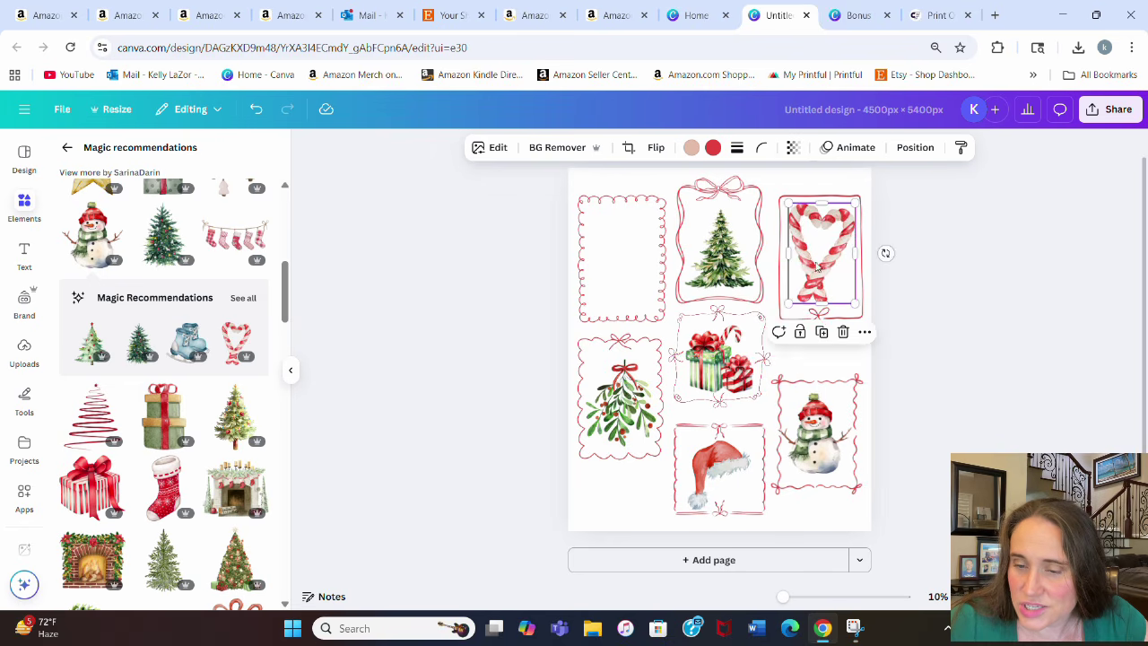
left_click(979, 322)
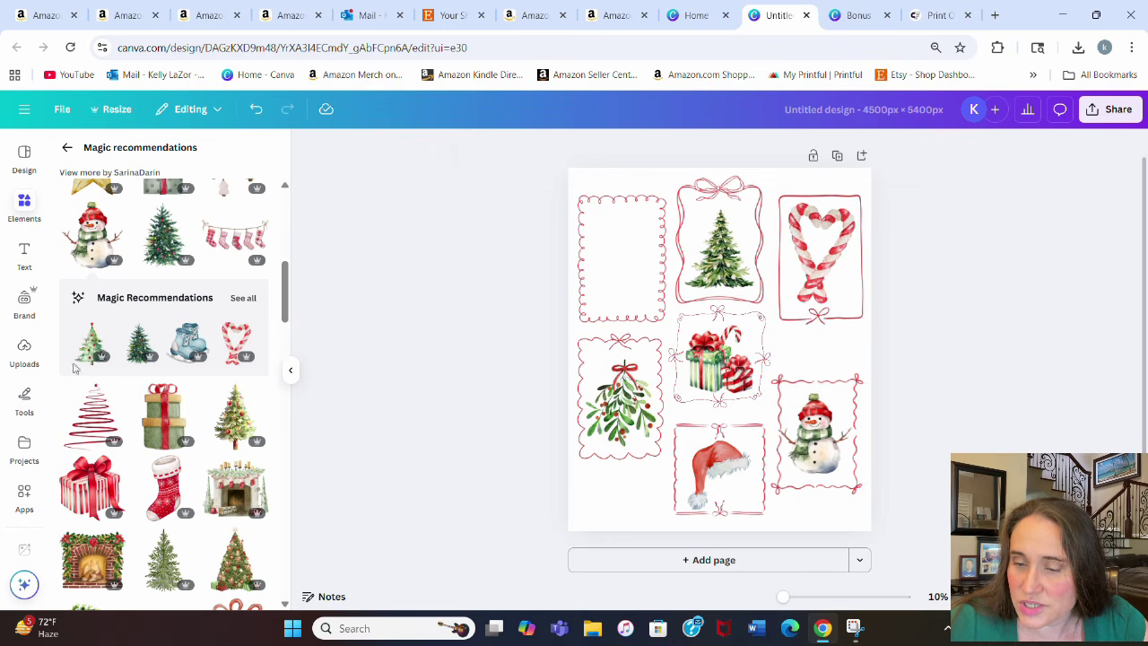
- Add the red snowflake stocking, scale it down and place it inside the loopy frame at the page's upper left
left_click(179, 468)
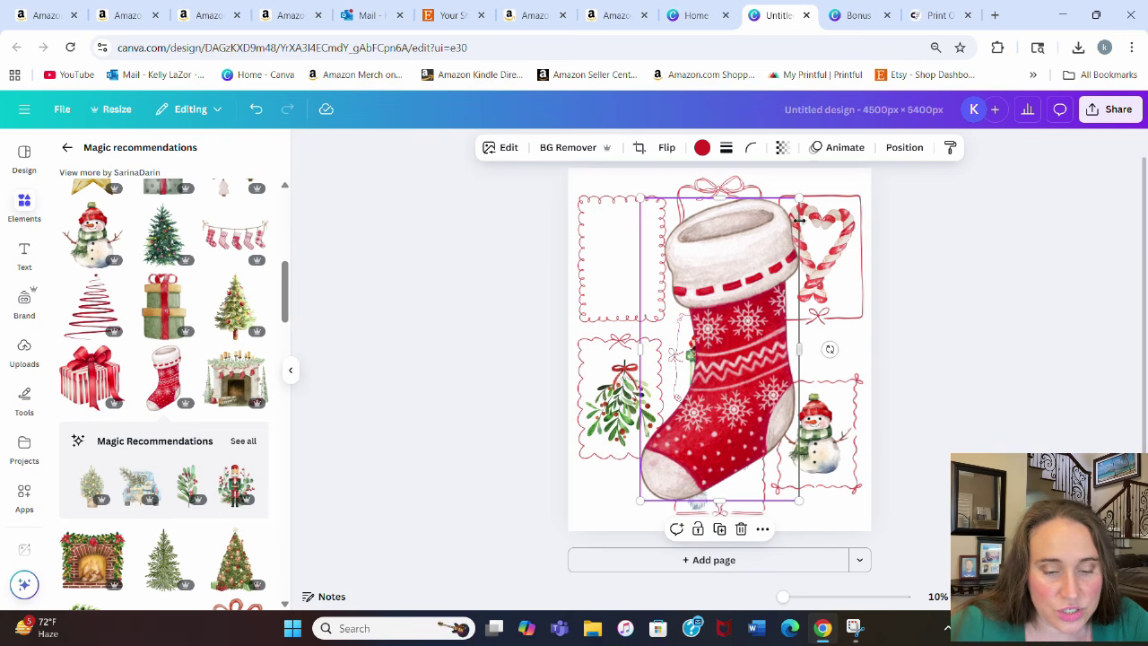
left_click_drag(792, 198, 698, 391)
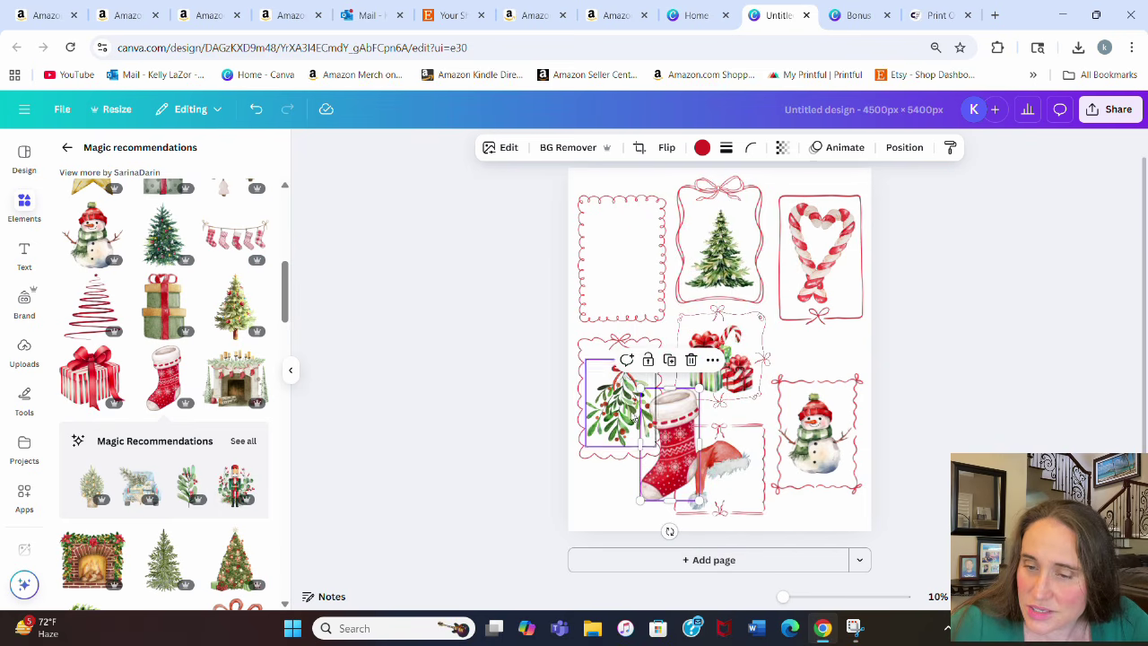
left_click_drag(686, 460, 639, 269)
left_click_drag(661, 198, 644, 212)
left_click(512, 310)
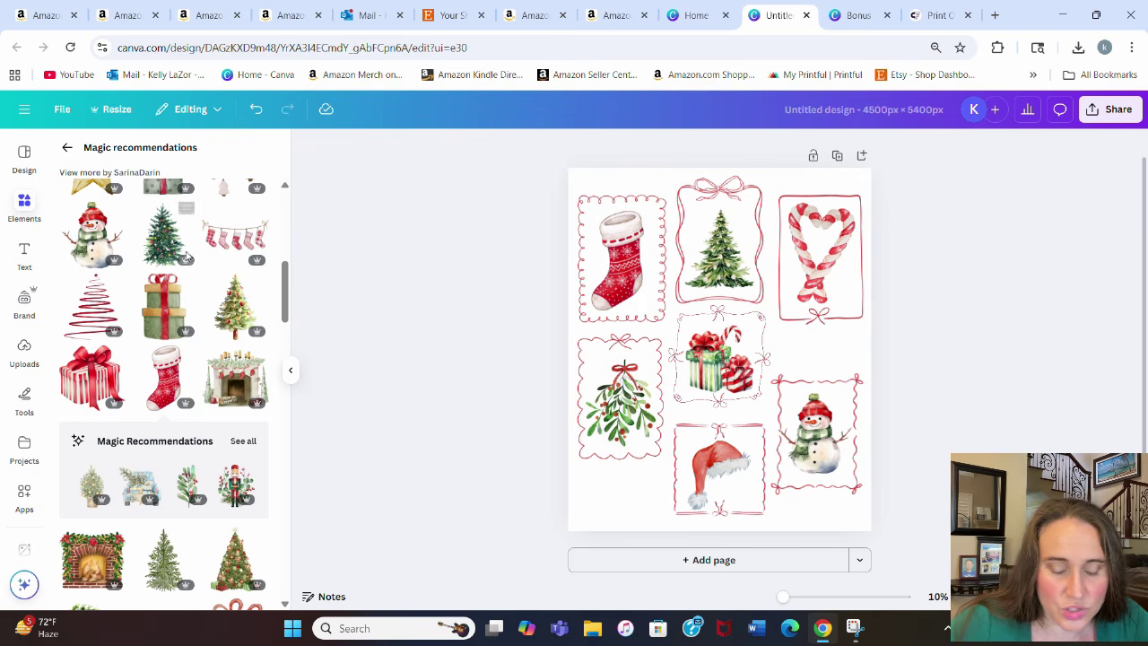
- Look through the remaining recommended watercolor Christmas graphics for further pieces that suit the collage
scroll(146, 225, "down", 1)
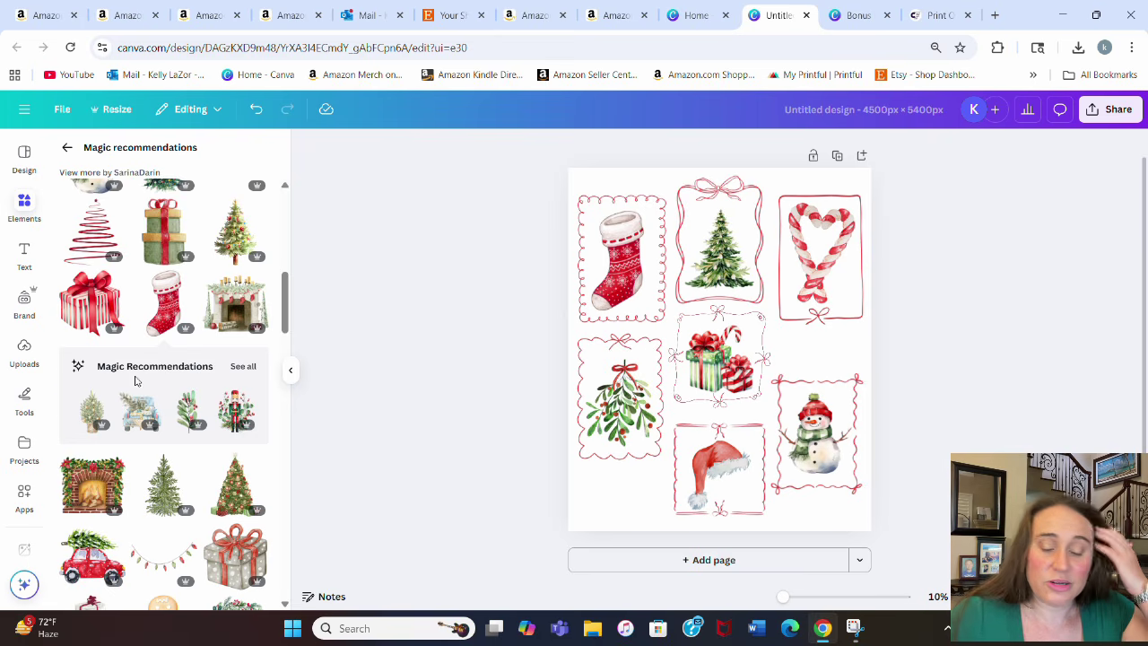
scroll(136, 379, "down", 1)
scroll(146, 352, "down", 3)
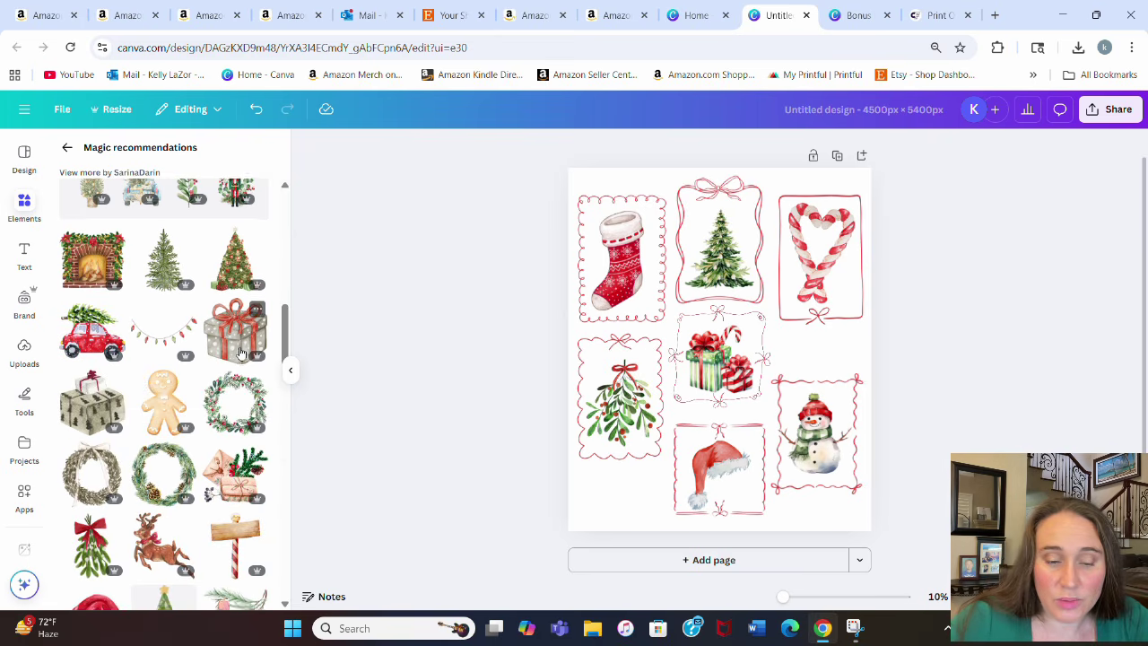
scroll(159, 347, "down", 3)
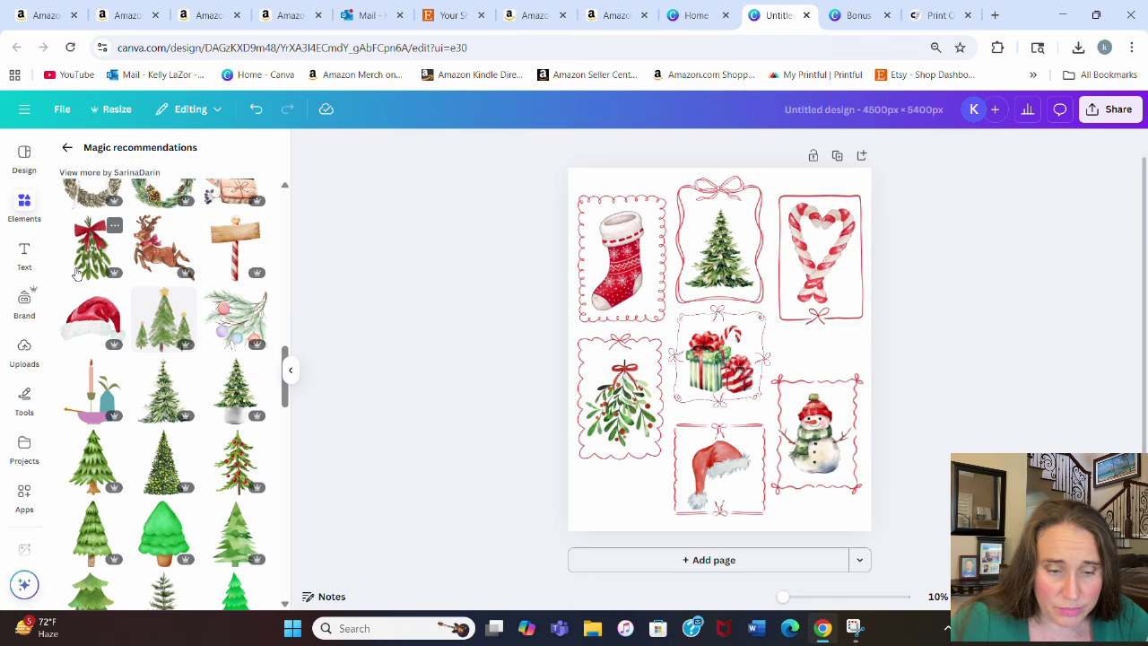
scroll(79, 296, "down", 2)
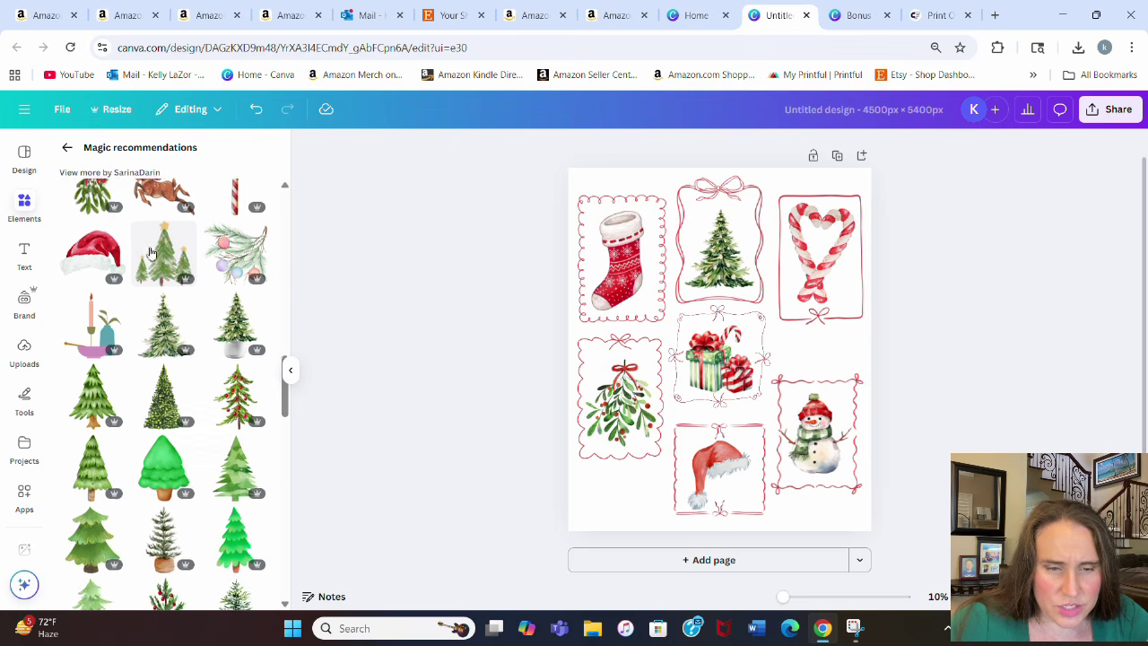
scroll(162, 352, "down", 4)
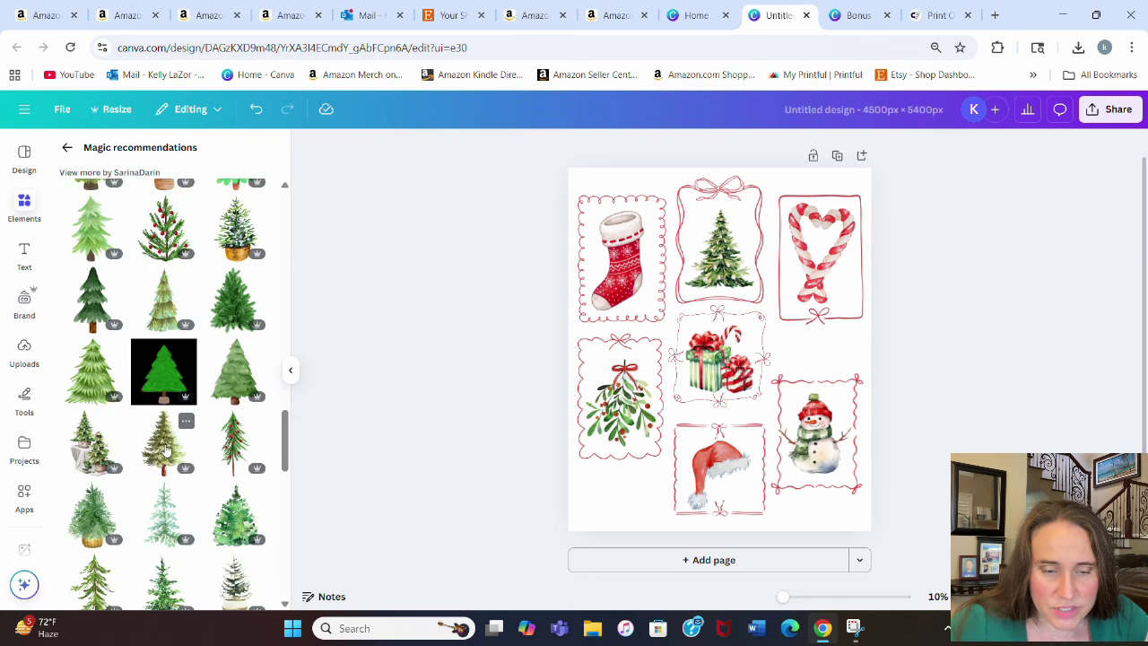
scroll(165, 450, "down", 6)
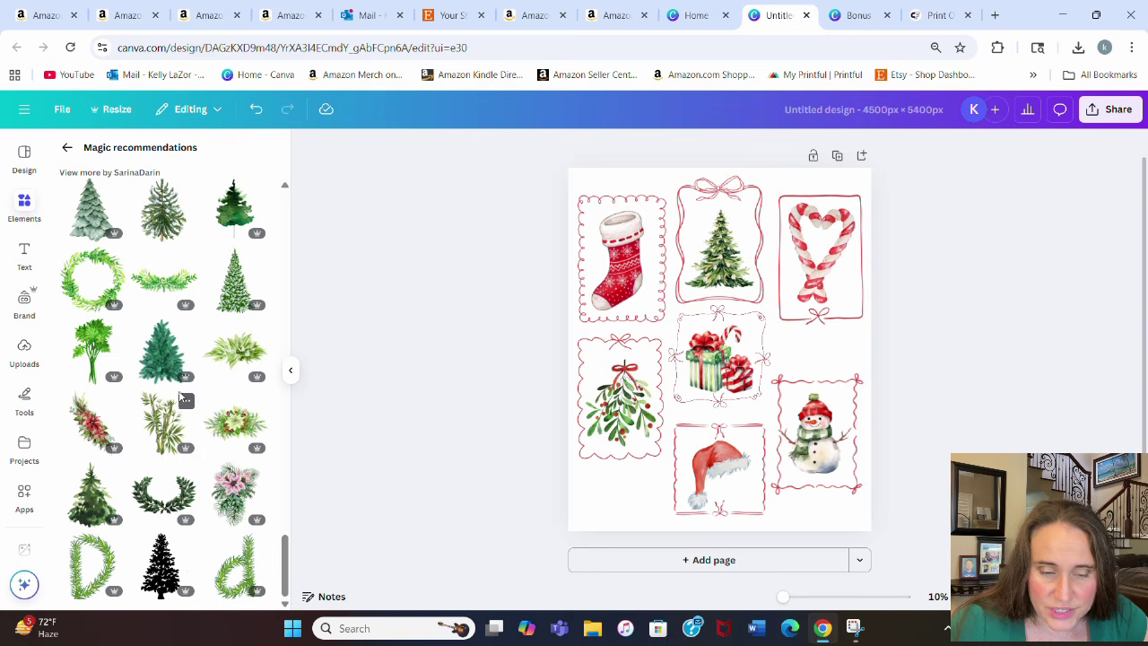
- Return to the "christmas" search results and look through the graphics for small accents that suit the design
left_click(64, 148)
scroll(193, 356, "down", 2)
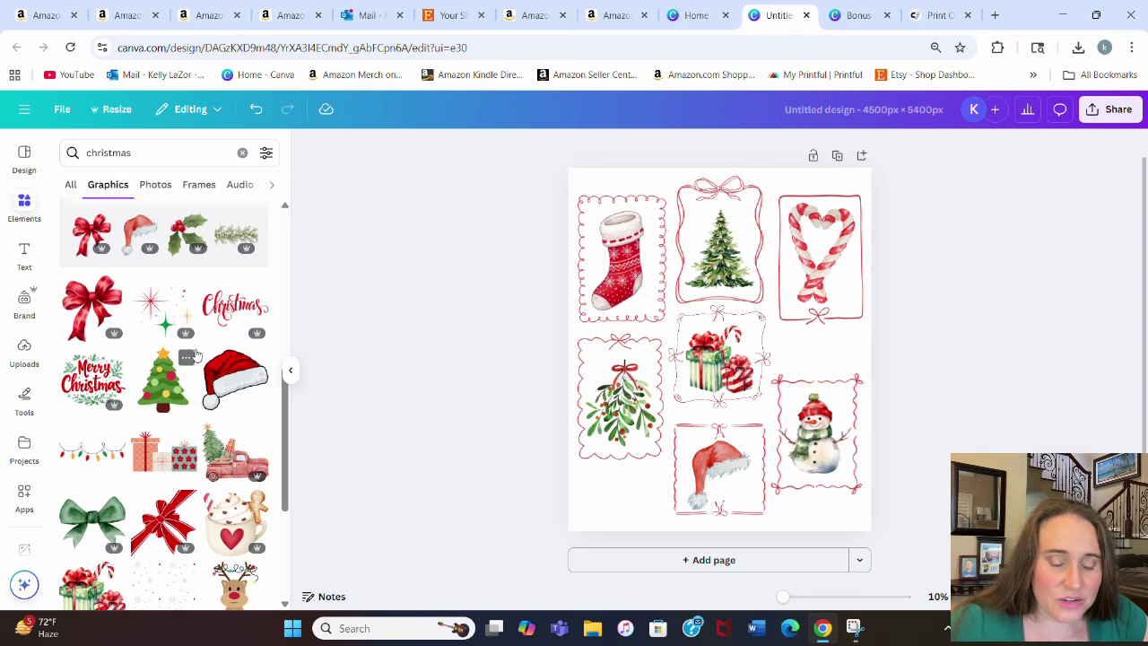
scroll(213, 330, "down", 1)
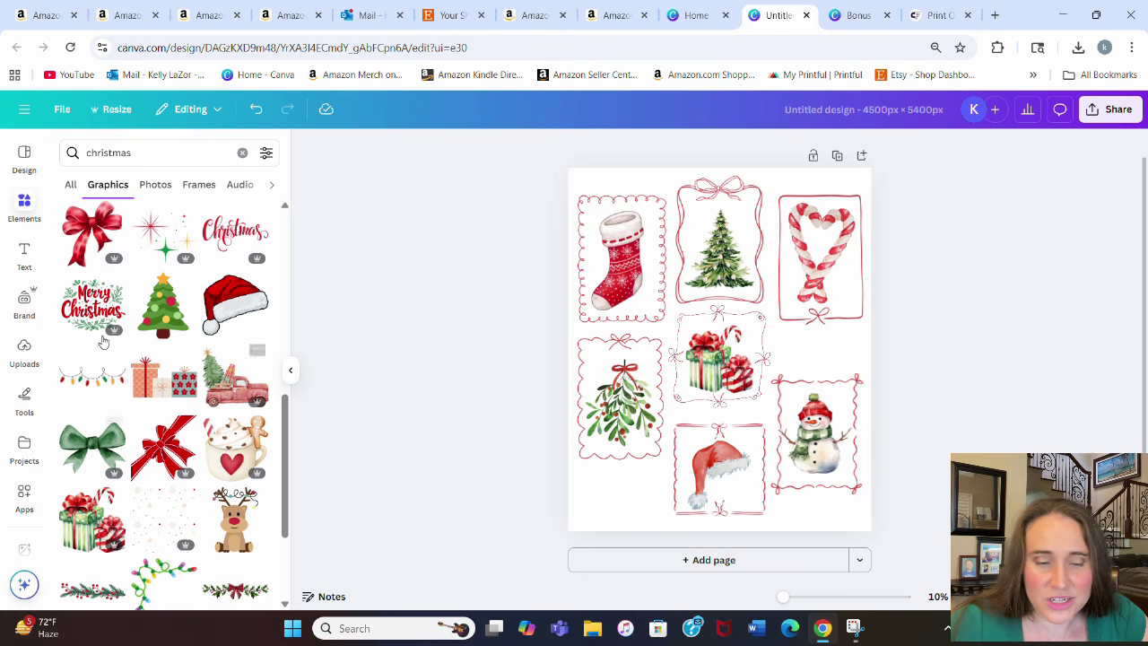
scroll(117, 269, "down", 2)
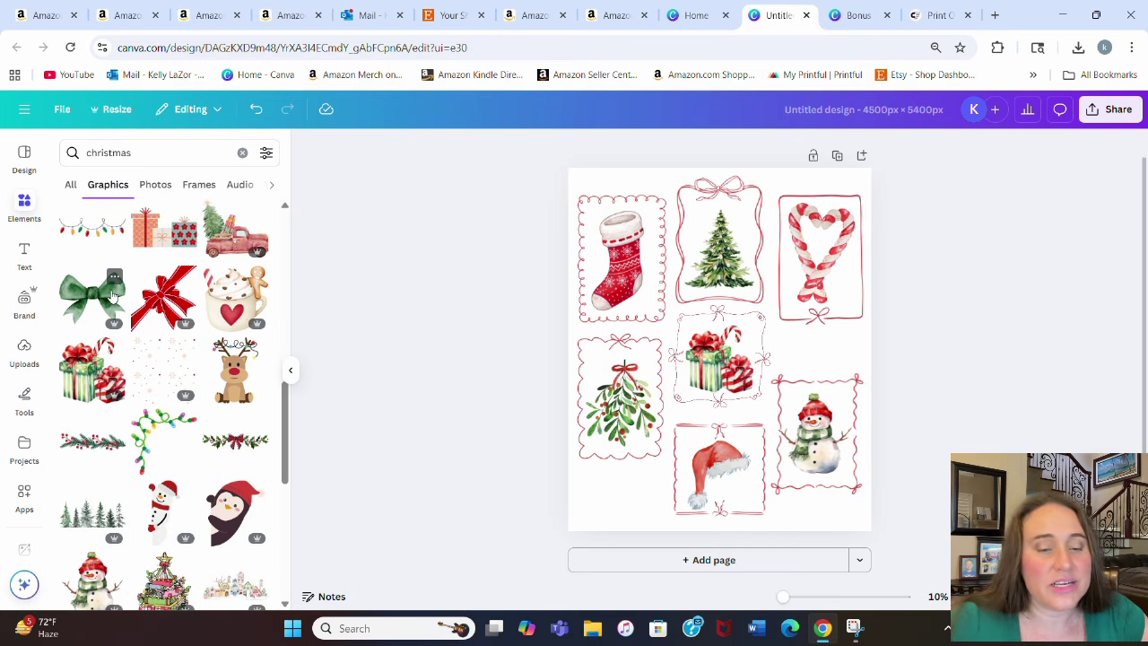
scroll(141, 299, "down", 3)
scroll(142, 299, "down", 3)
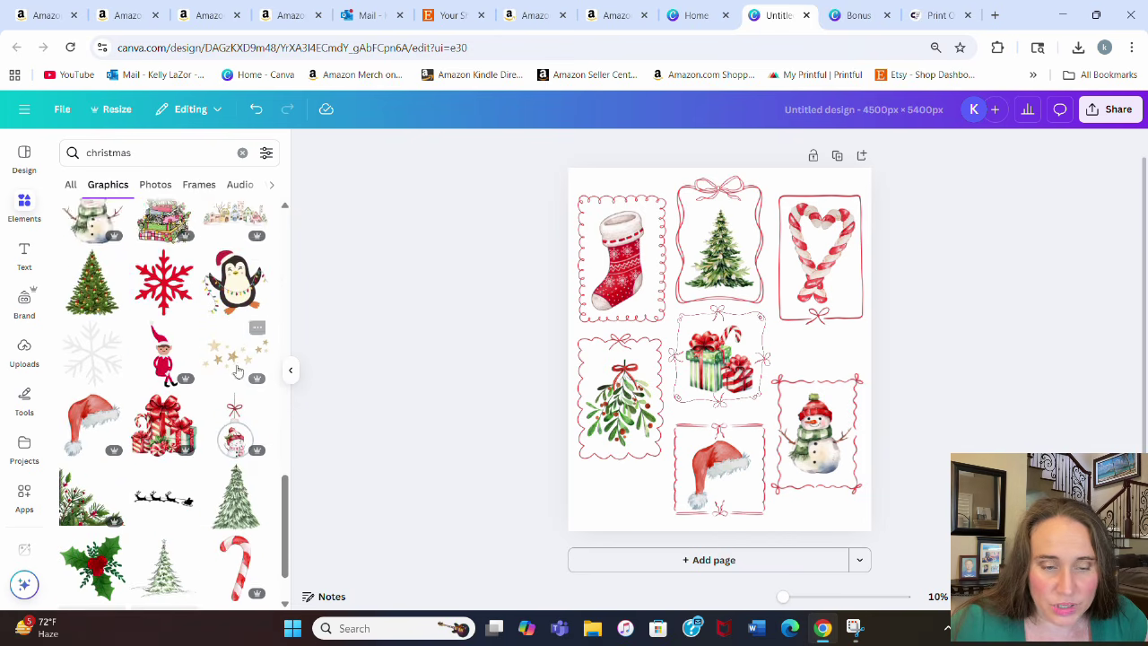
scroll(144, 401, "down", 4)
scroll(145, 400, "up", 2)
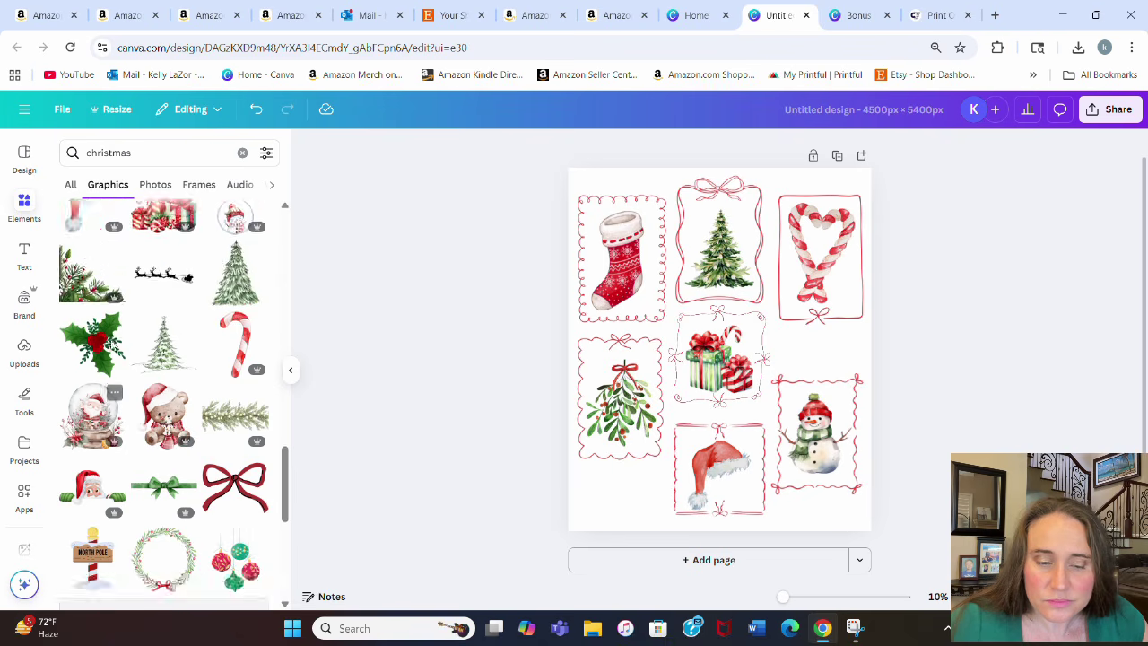
scroll(145, 401, "down", 1)
scroll(144, 400, "down", 6)
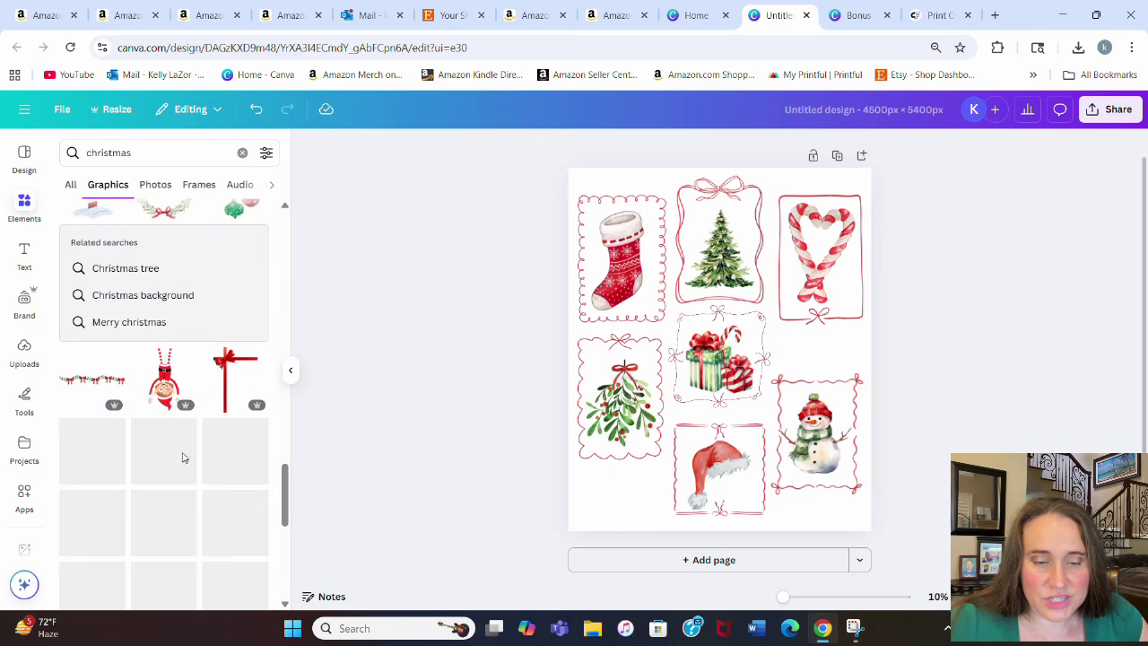
scroll(179, 418, "down", 2)
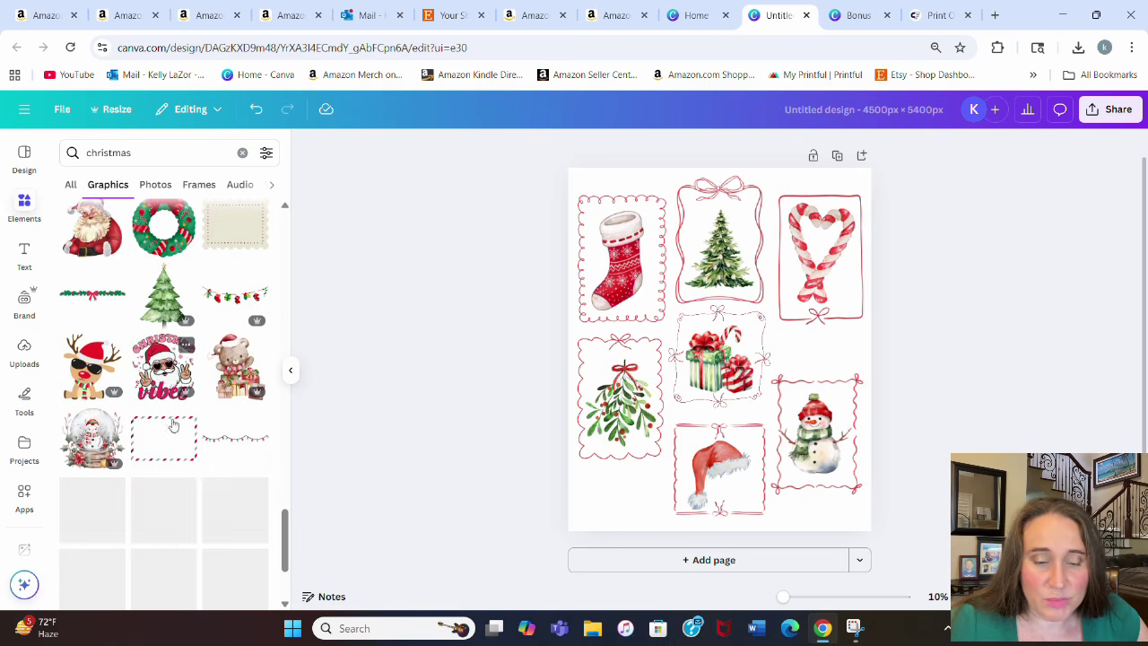
scroll(179, 467, "down", 2)
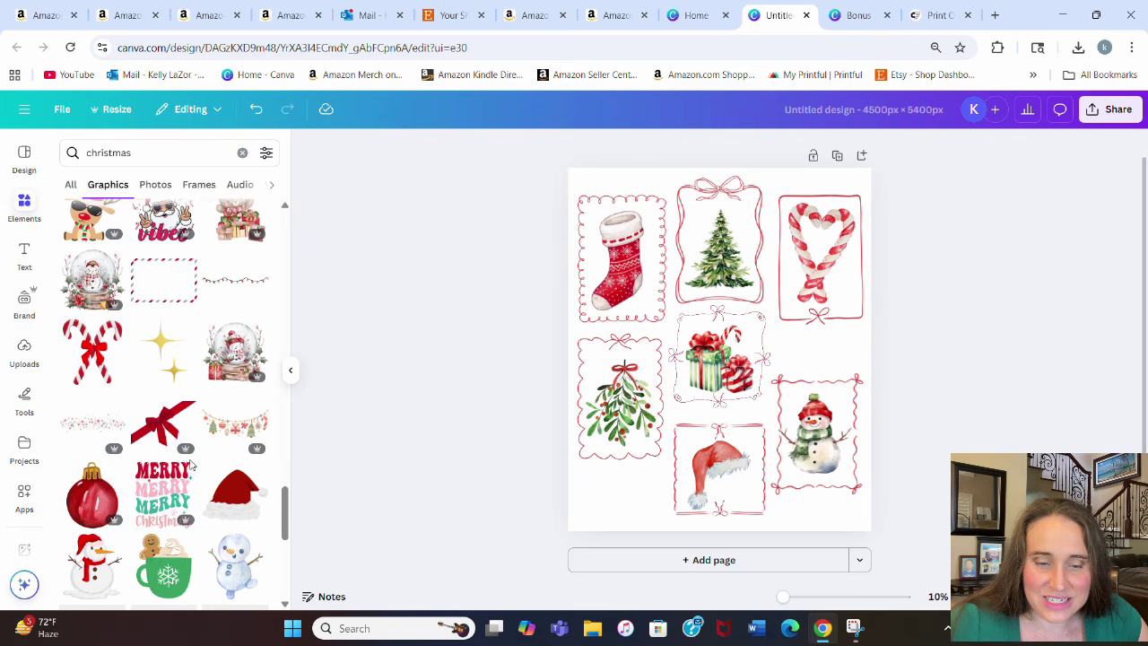
scroll(190, 463, "down", 5)
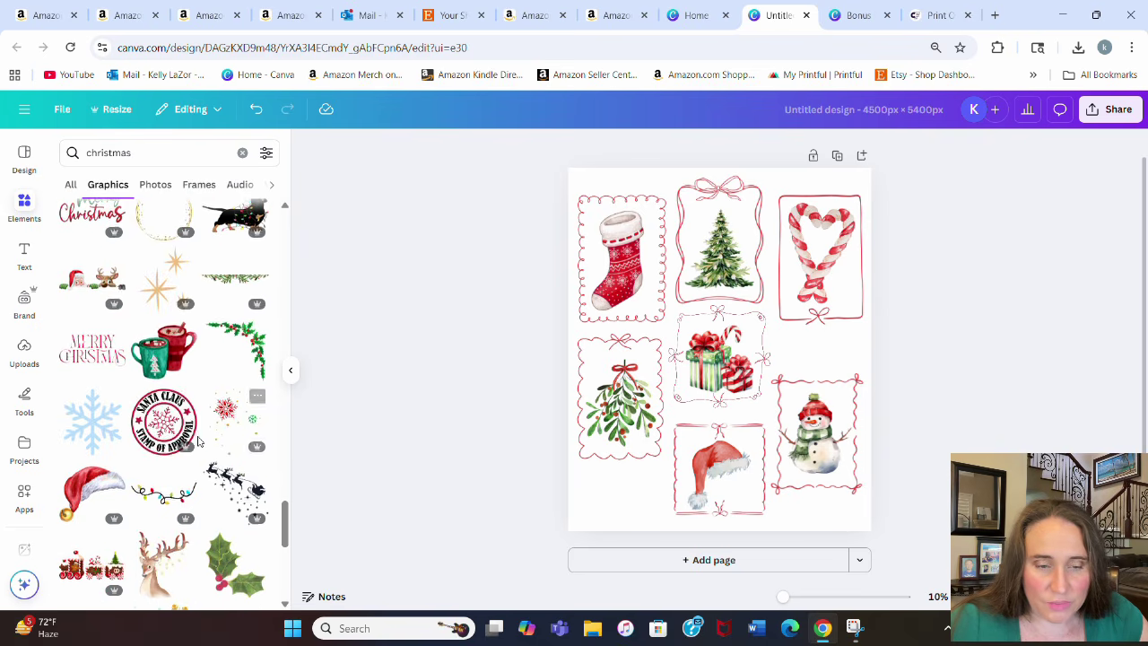
scroll(199, 441, "down", 2)
scroll(196, 377, "down", 4)
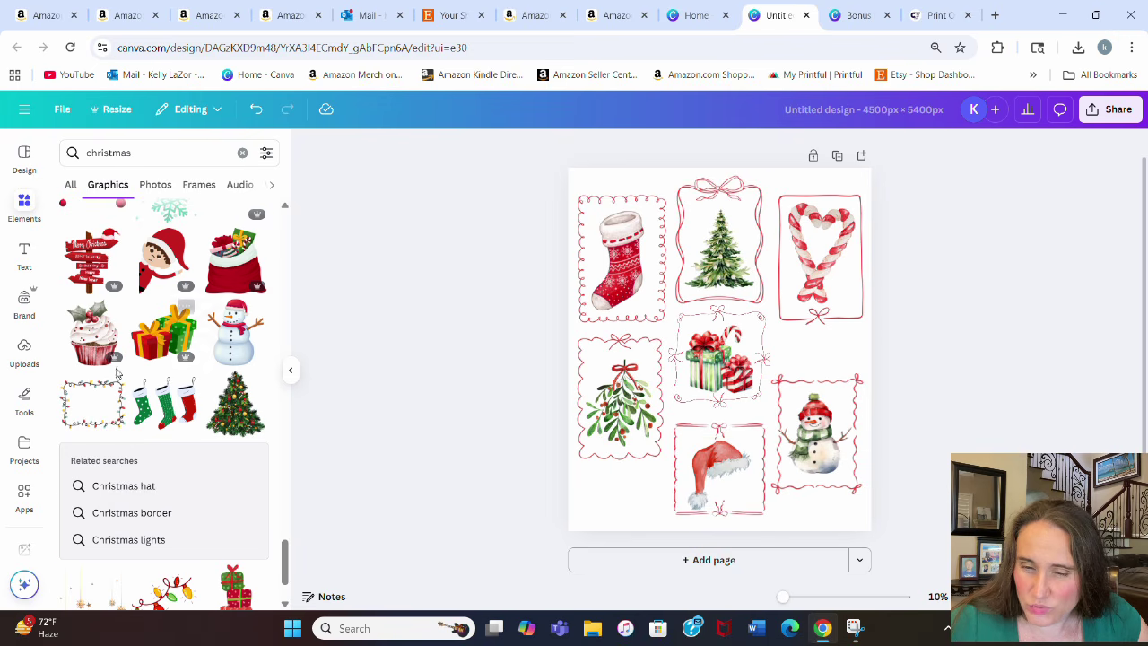
scroll(116, 372, "down", 2)
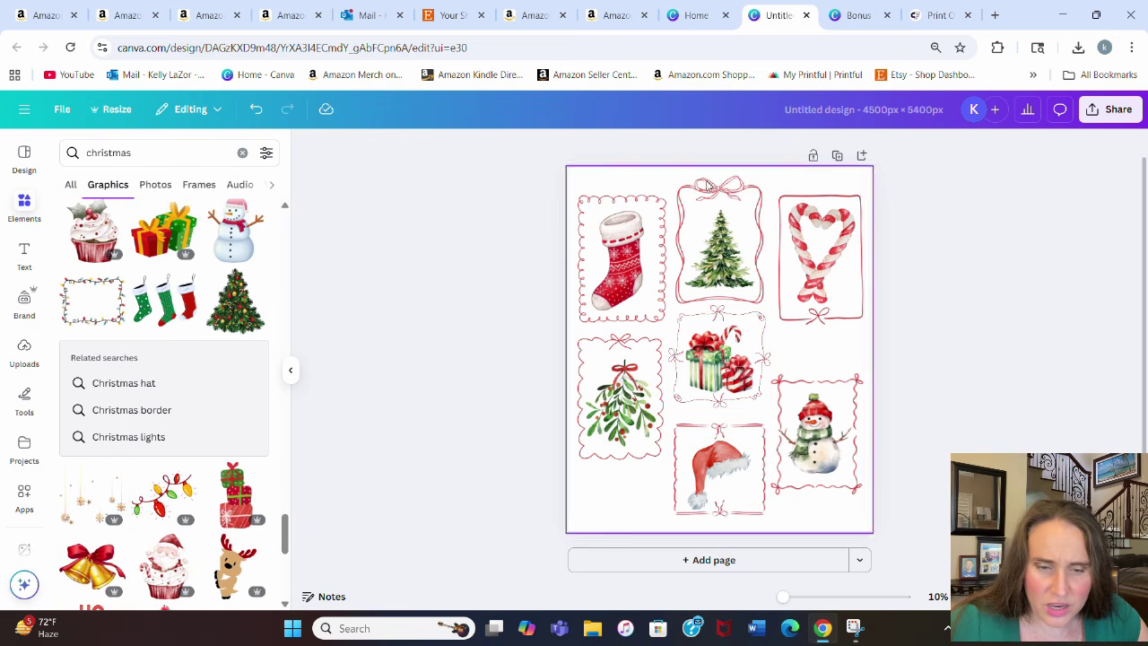
scroll(108, 451, "down", 5)
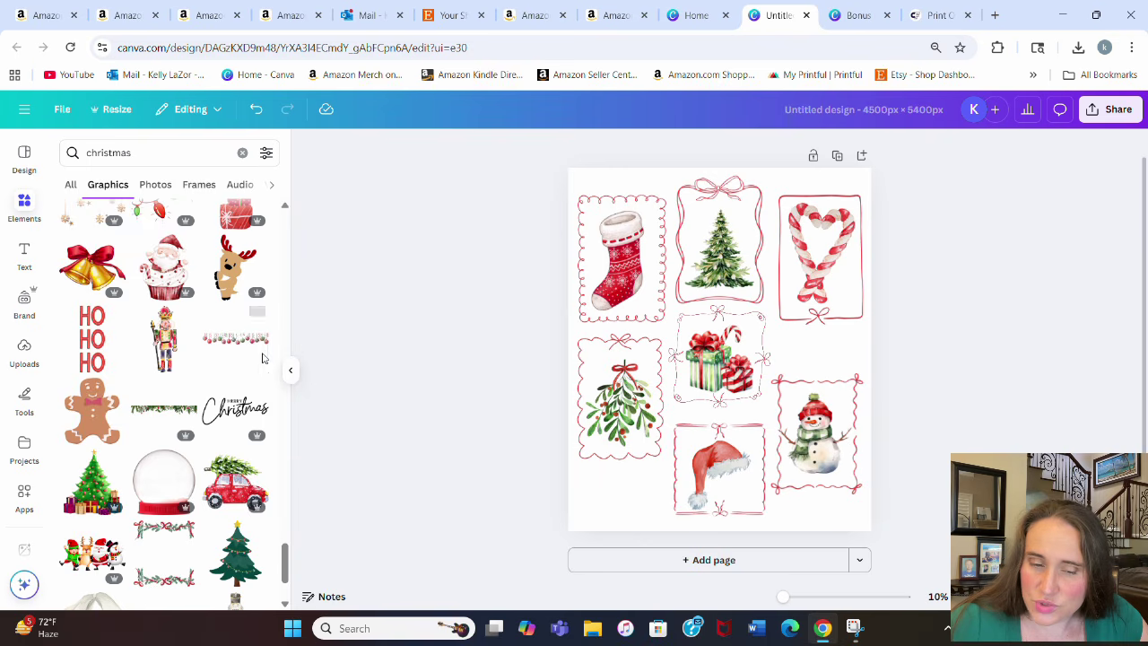
scroll(262, 357, "down", 5)
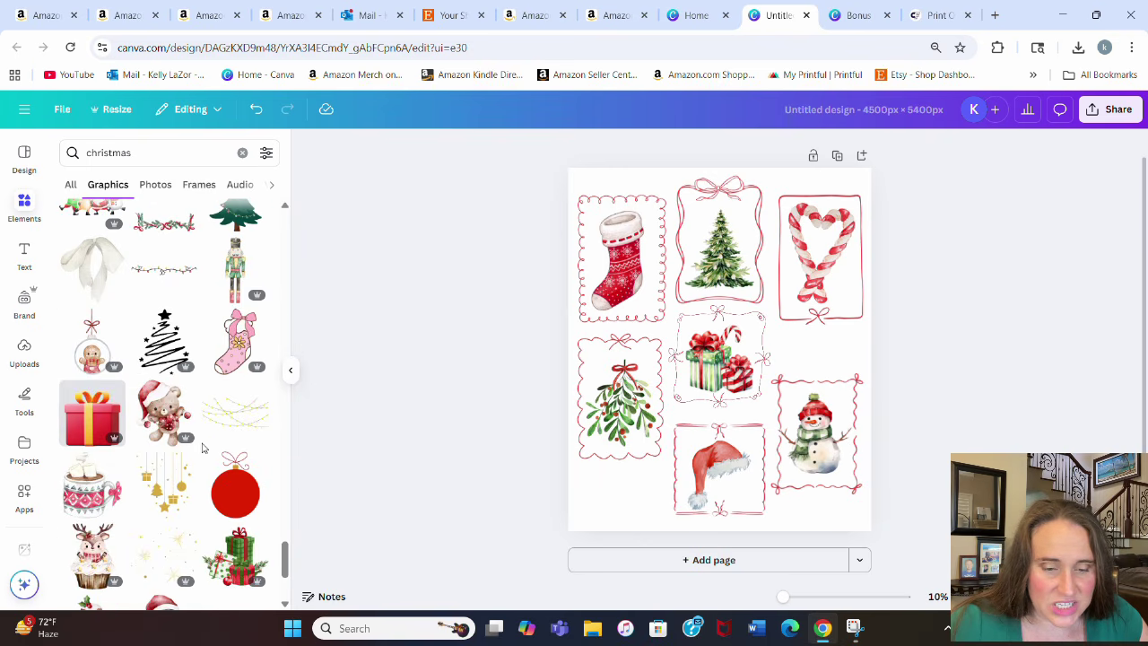
scroll(179, 421, "down", 8)
- Search the graphics for "christmas doodle"
left_click(149, 152)
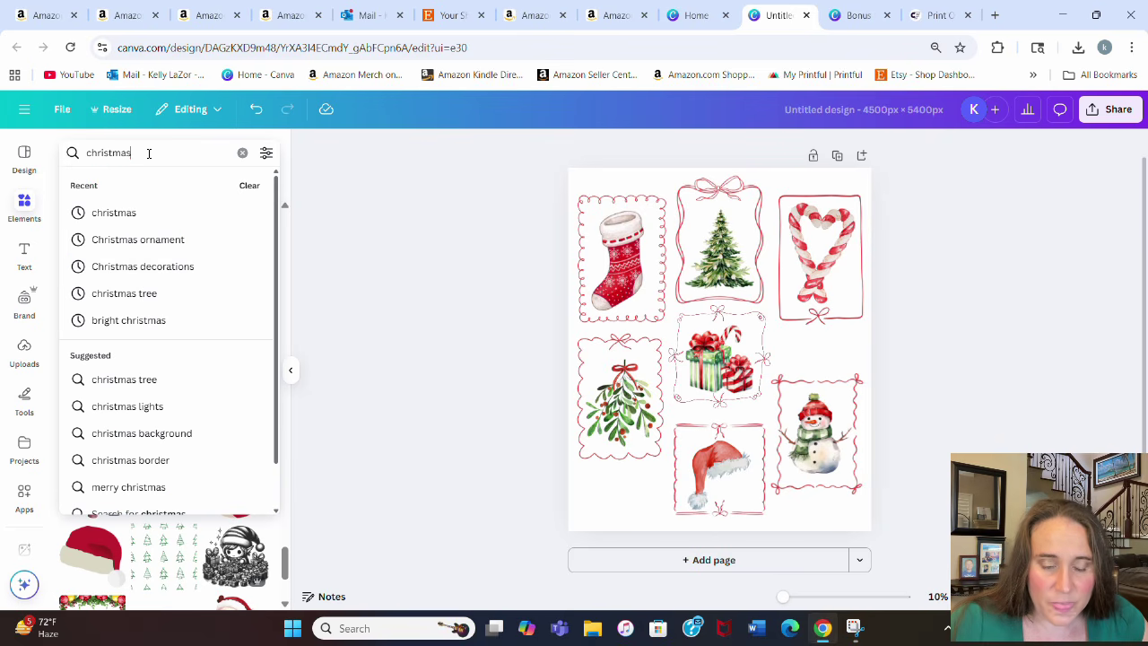
type("dd")
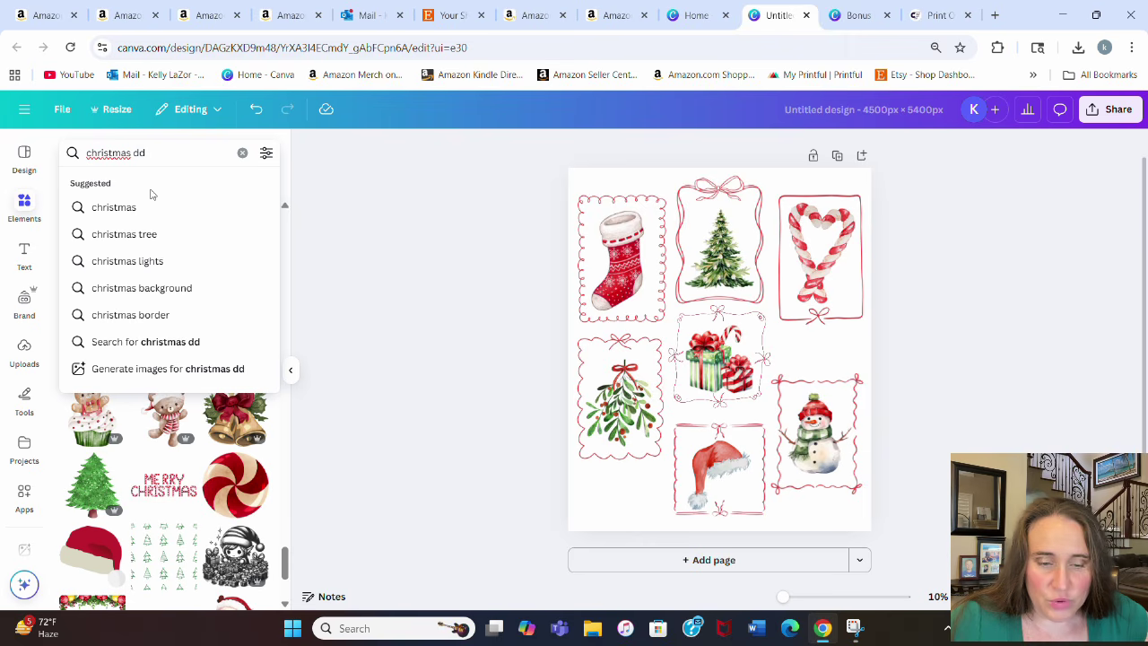
key("BackSpace")
type("oodle")
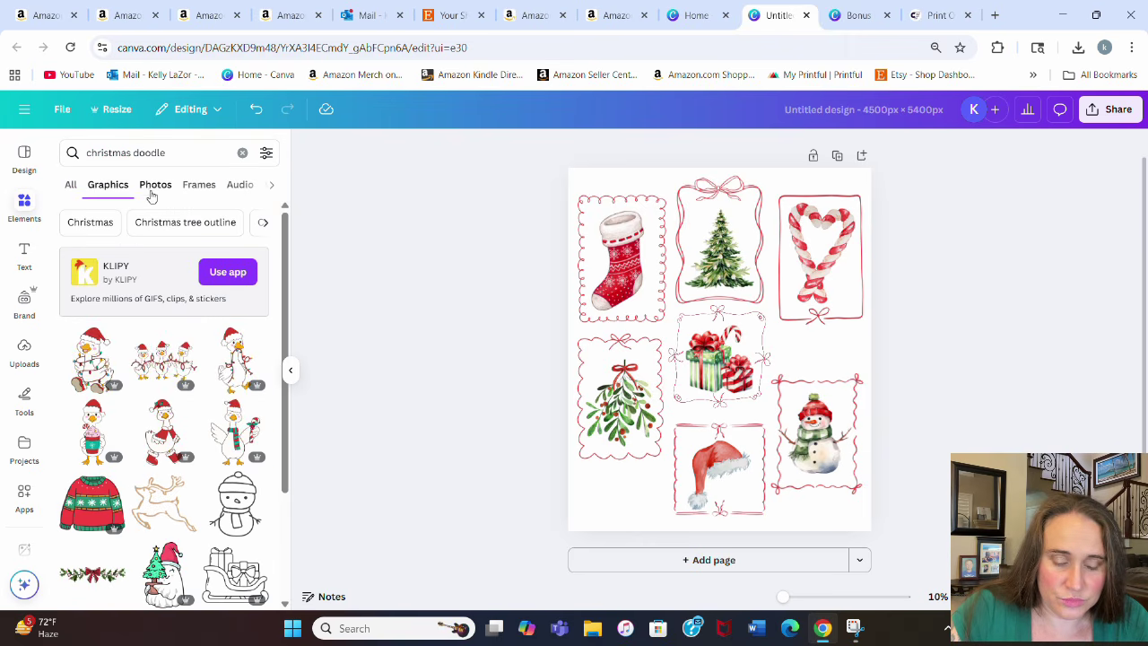
- Duplicate the collage page and delete the mistletoe and the red stocking from their frames on the copy
scroll(198, 327, "down", 3)
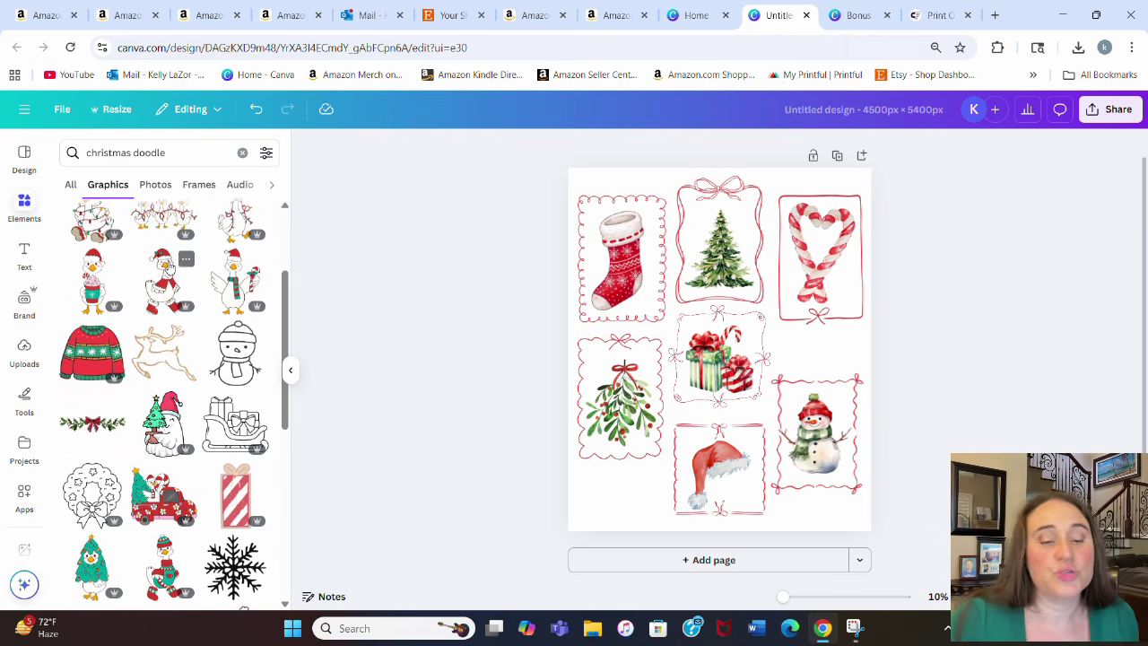
scroll(183, 288, "down", 5)
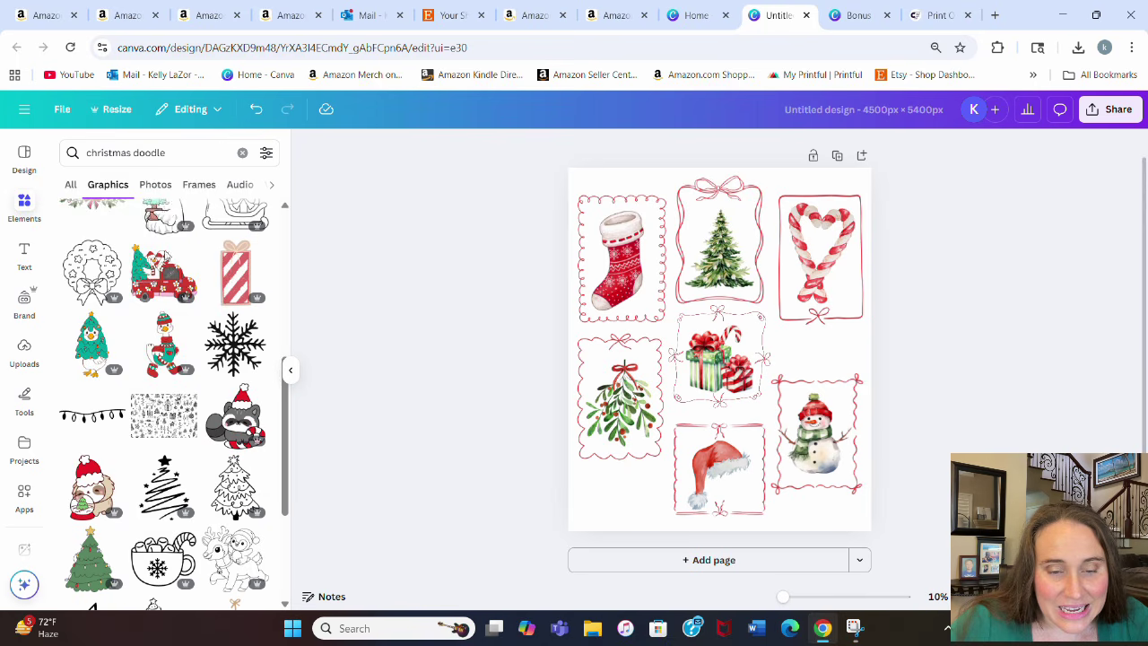
scroll(200, 385, "down", 1)
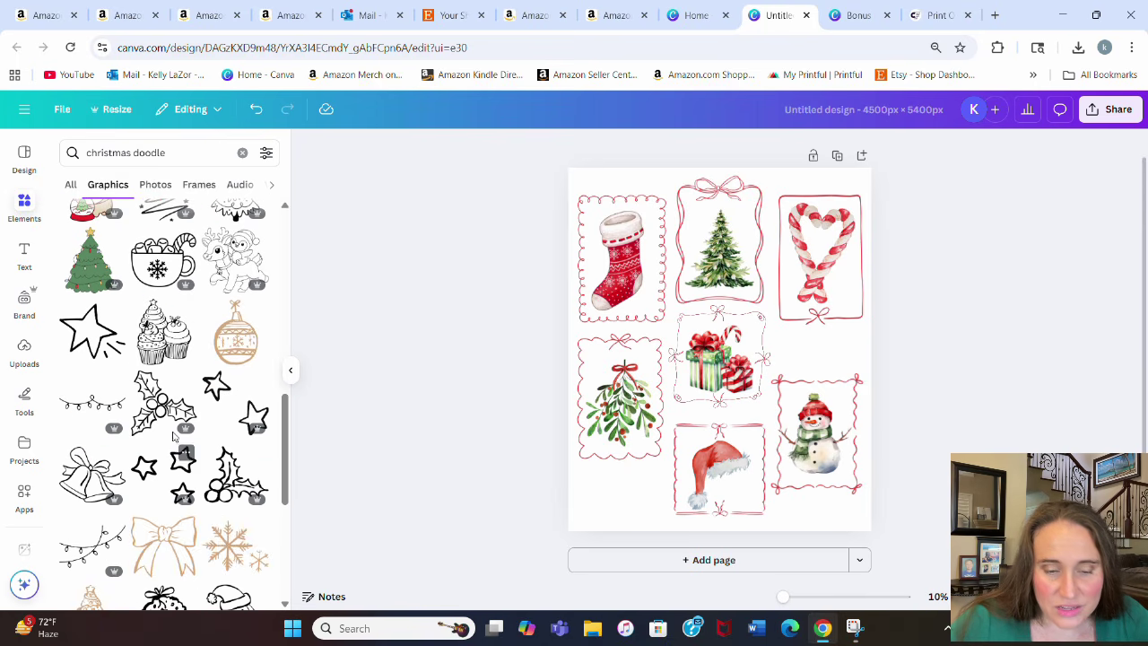
left_click(838, 157)
key("Delete")
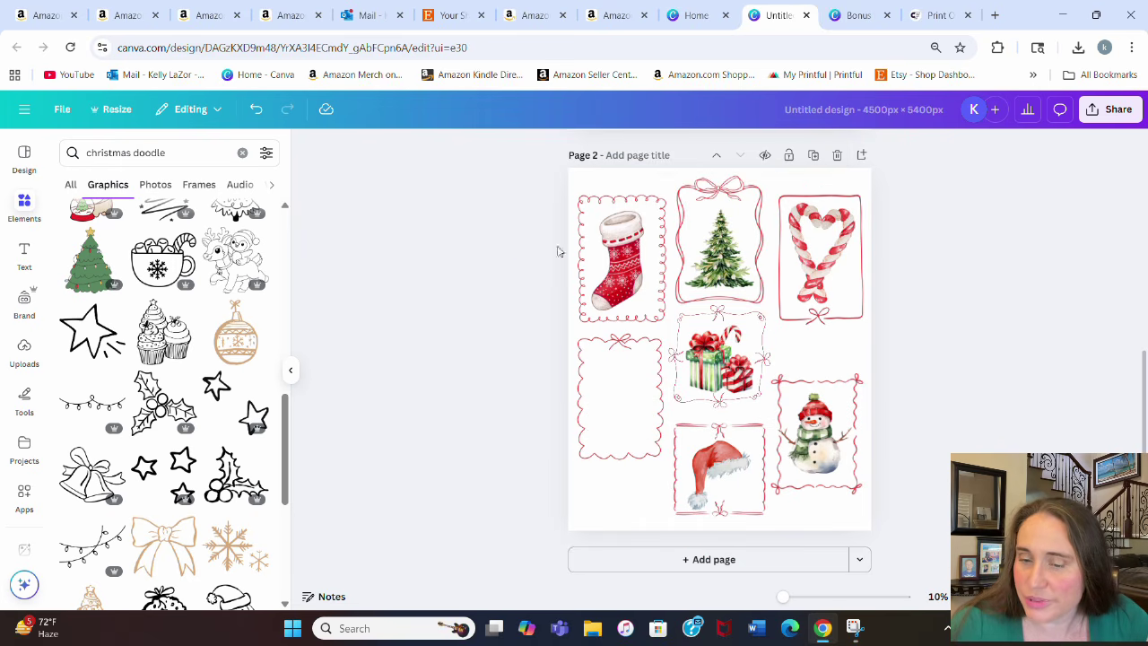
left_click(618, 262)
key("Delete")
- Clear the Christmas tree, candy cane heart, snowman, Santa hat and gifts from page 2, keeping only the red frames
left_click_drag(752, 255, 1140, 199)
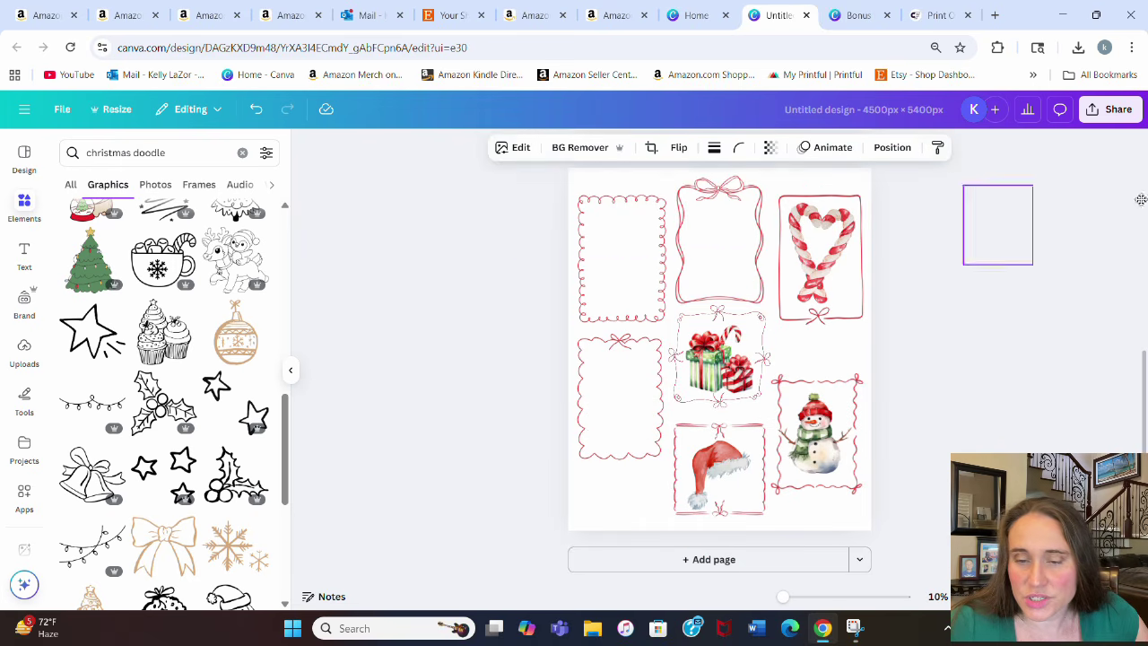
left_click_drag(844, 274, 1143, 268)
left_click_drag(811, 440, 421, 445)
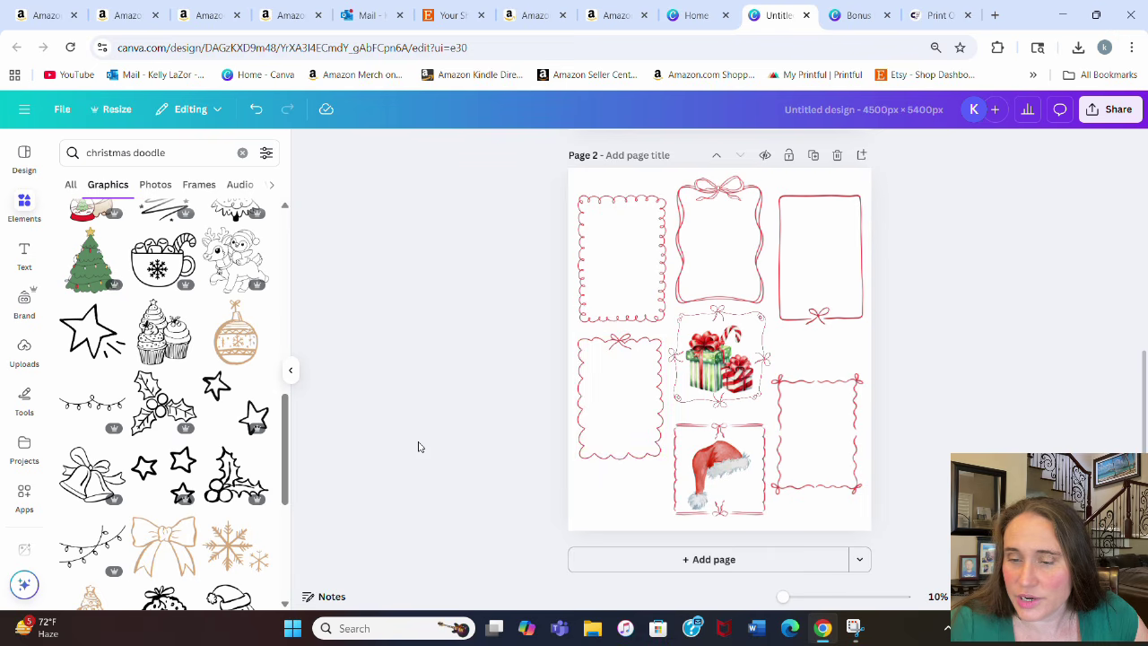
left_click(722, 498)
key("Delete")
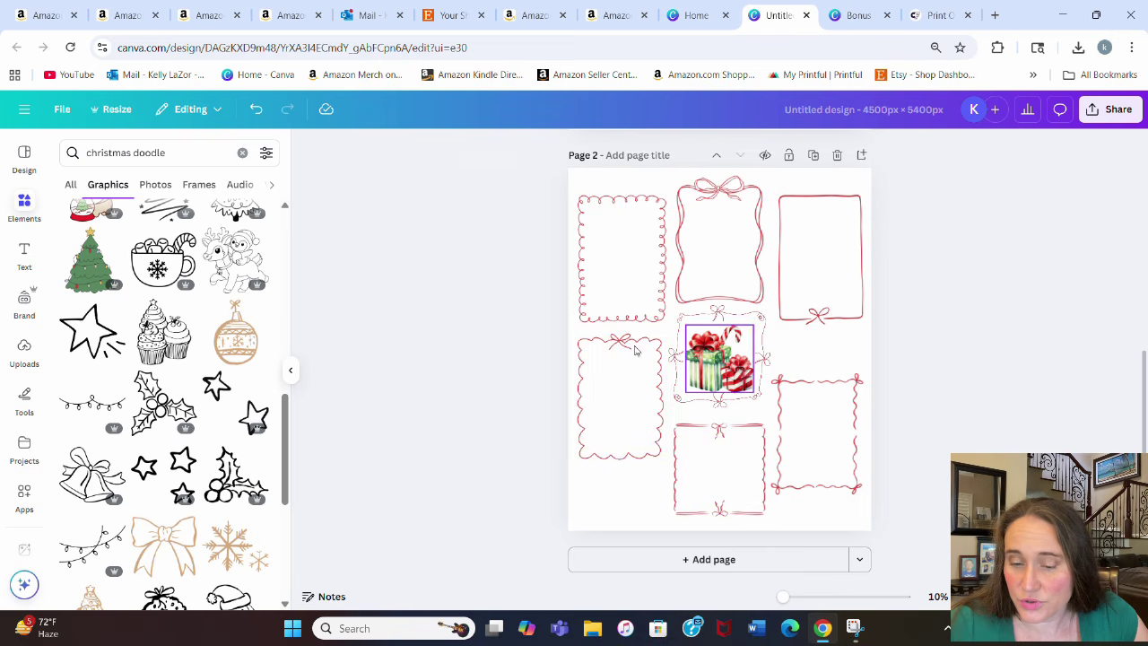
left_click_drag(717, 360, 210, 345)
- Add the black holly doodle with three berries, scale it down and place it inside the small center frame
left_click(237, 475)
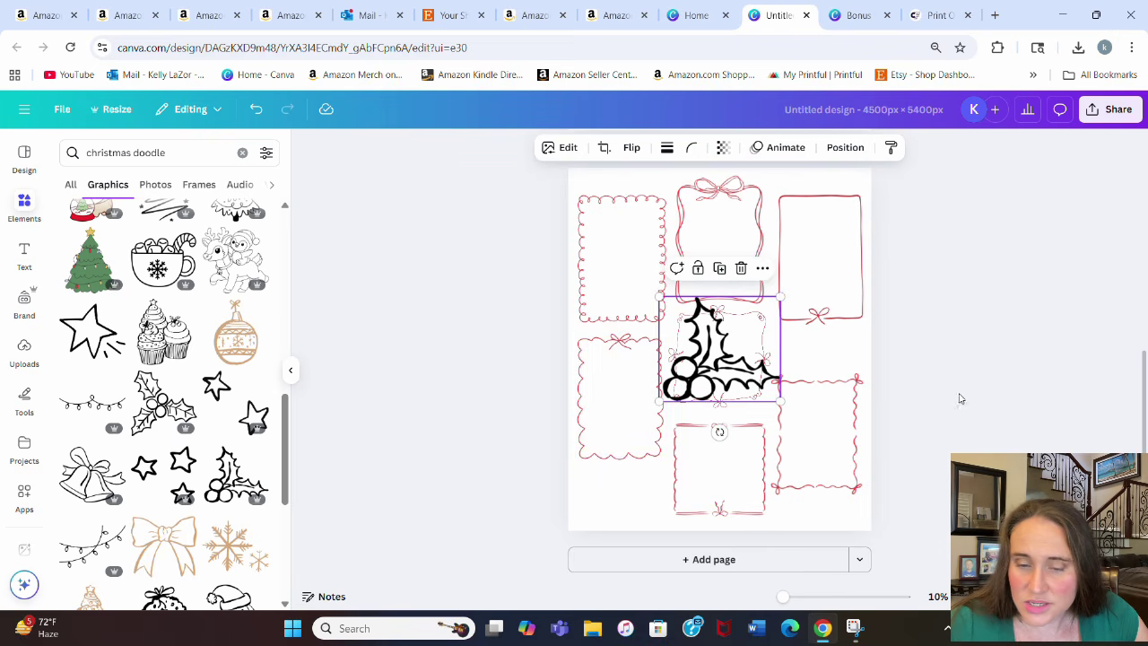
left_click_drag(778, 298, 725, 346)
left_click_drag(685, 390, 715, 373)
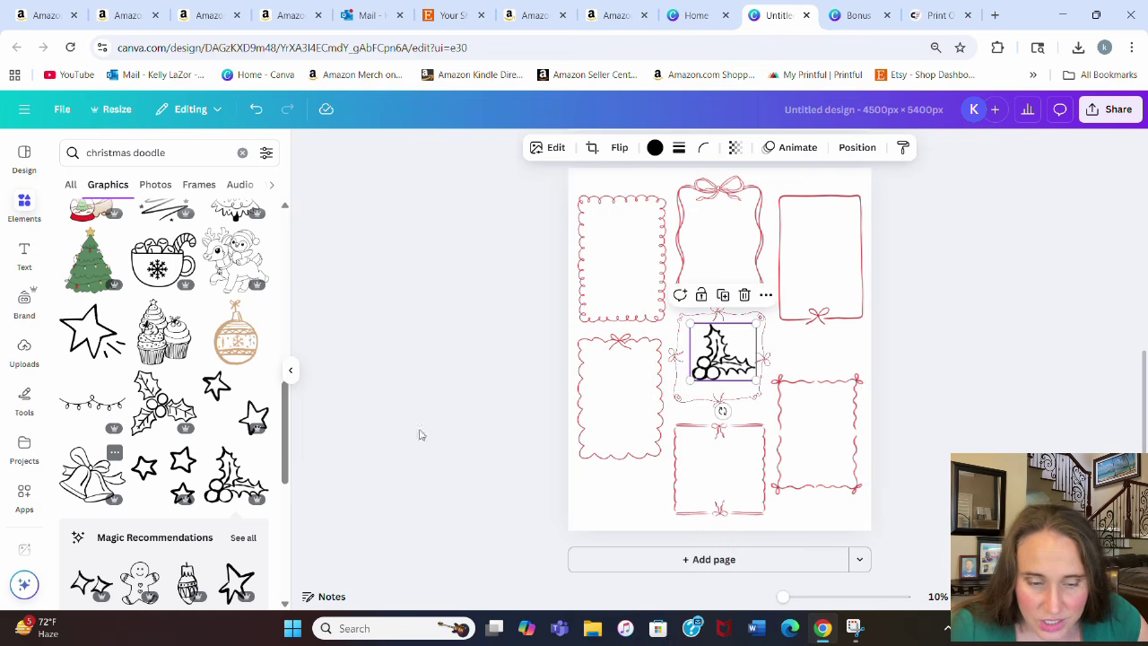
- Add the outlined bells with a bow, scale them down and fit them inside the frame at the page's bottom center
left_click(93, 475)
left_click_drag(778, 297, 740, 333)
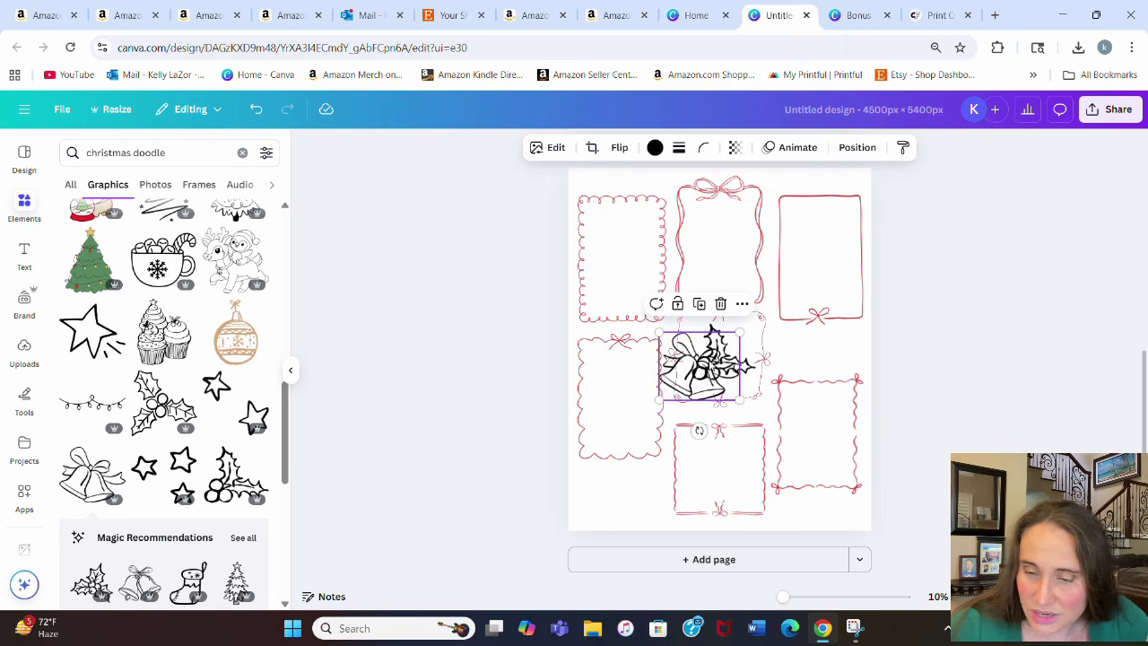
left_click_drag(700, 368, 723, 466)
- Add the brown pine tree doodle, shrink it and center it inside the plain rectangular frame at the page's upper right
scroll(178, 381, "down", 3)
scroll(177, 381, "down", 1)
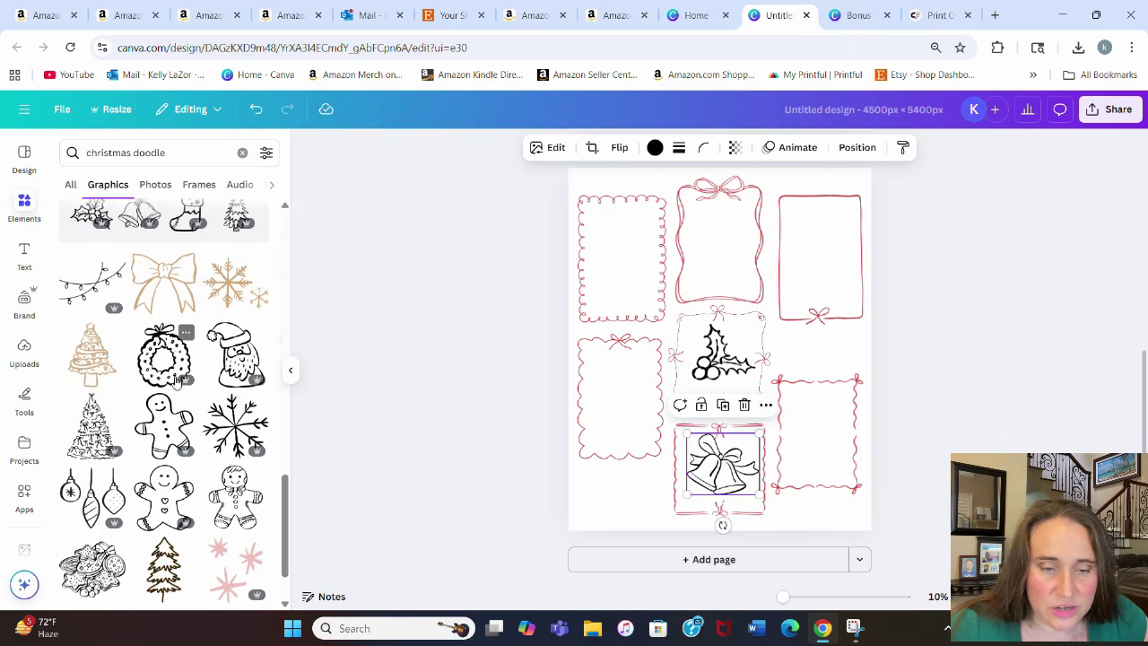
scroll(178, 394, "down", 2)
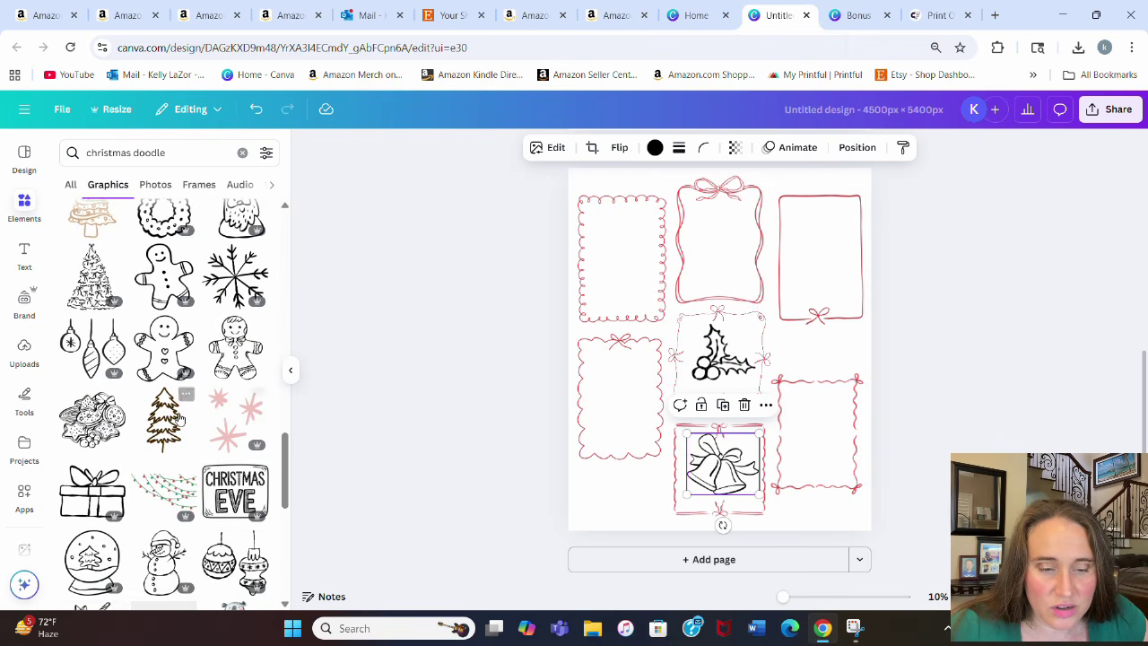
left_click(178, 418)
left_click_drag(733, 357, 825, 313)
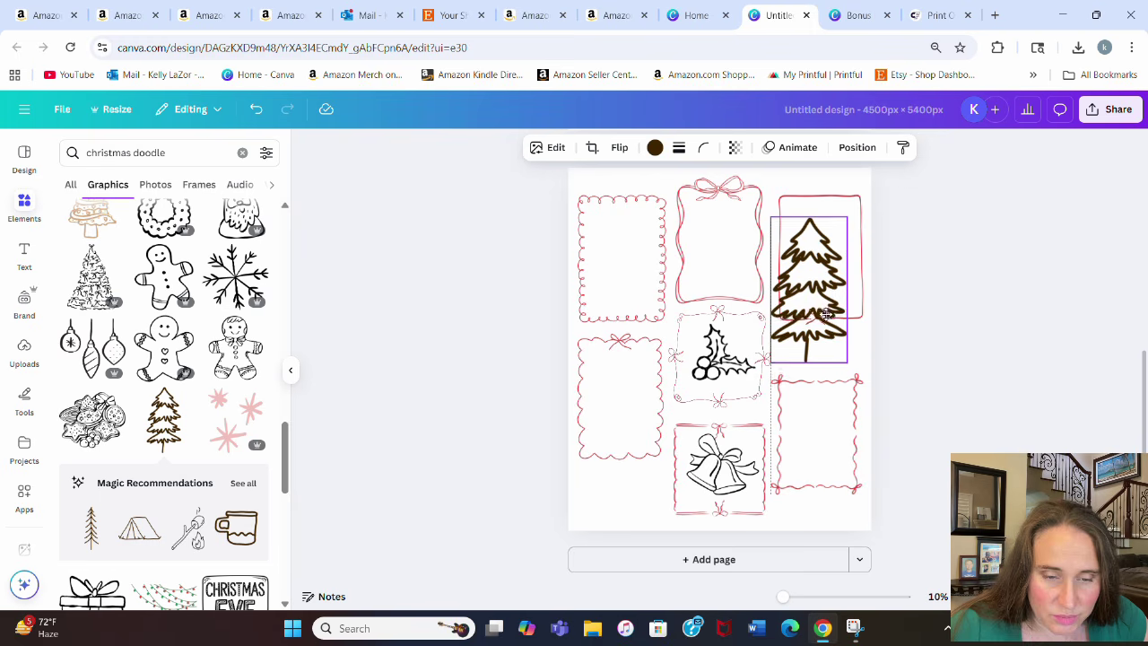
left_click_drag(847, 362, 827, 261)
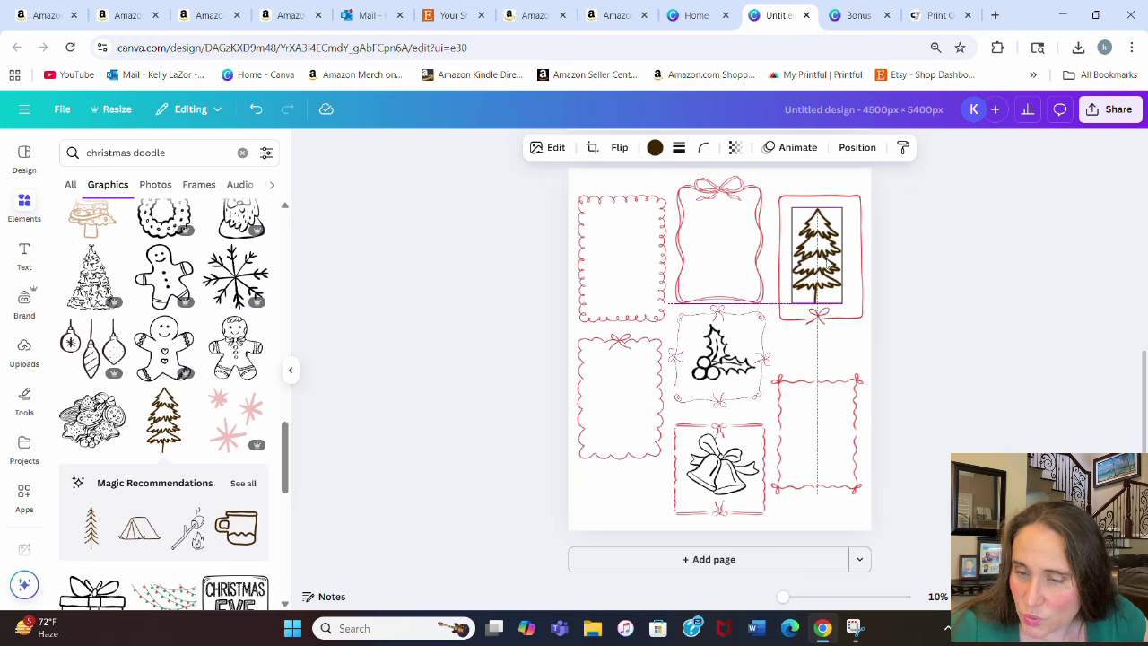
- Find the hanging mittens doodle, add it, scale it down and place it inside the frame at the page's lower right
scroll(187, 355, "down", 5)
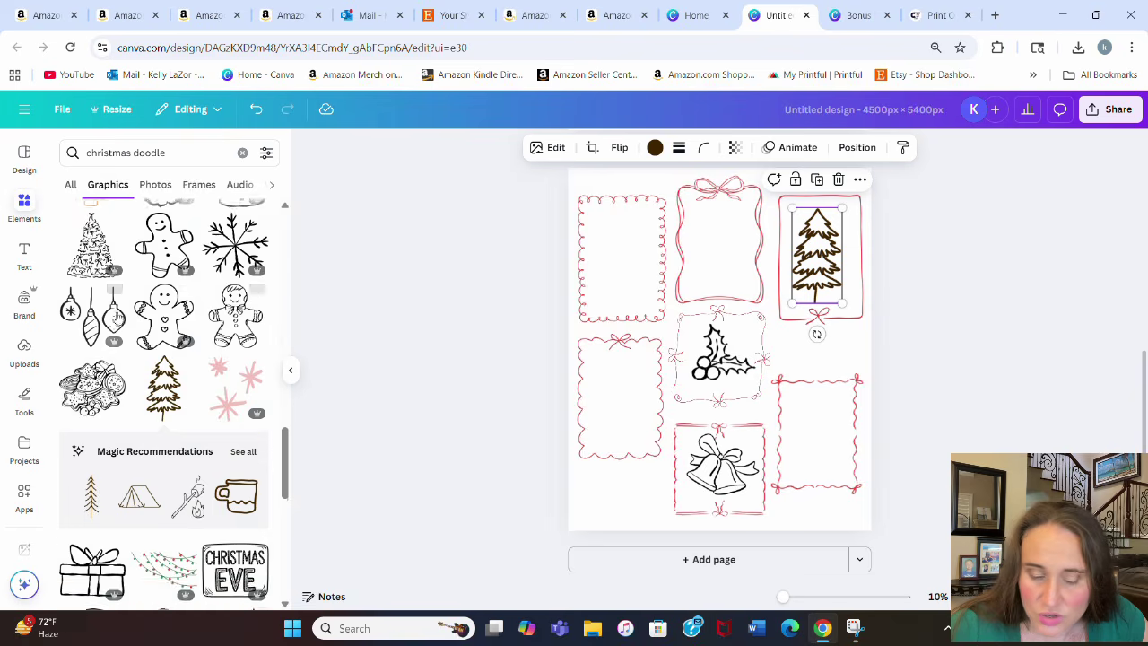
scroll(220, 408, "up", 5)
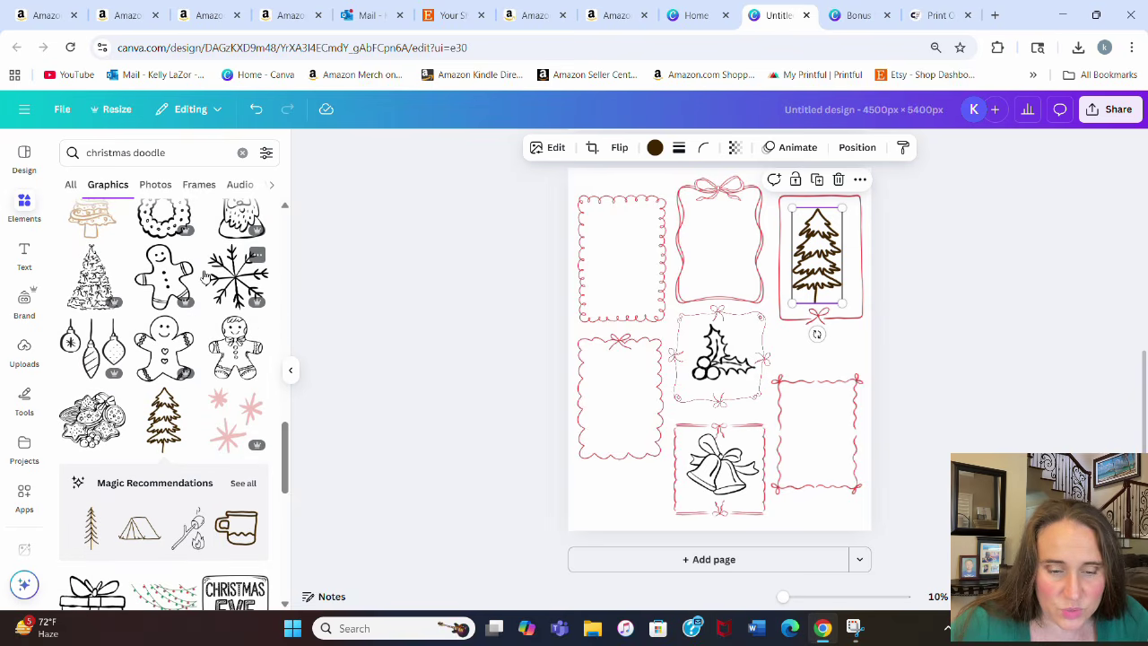
scroll(196, 376, "down", 5)
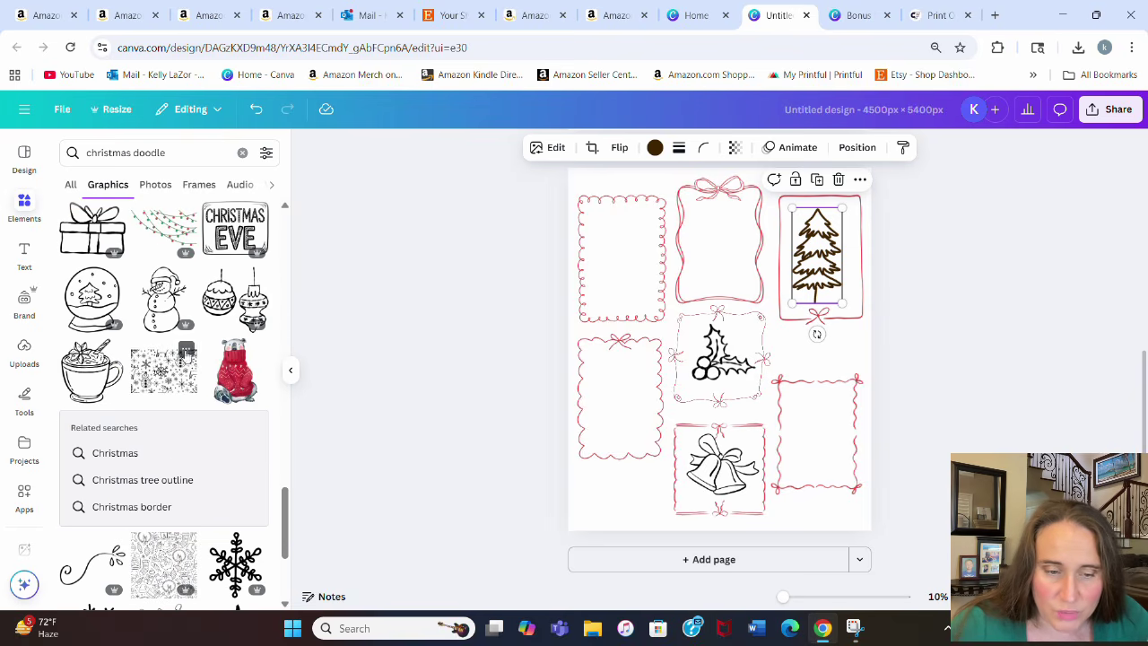
scroll(166, 269, "down", 5)
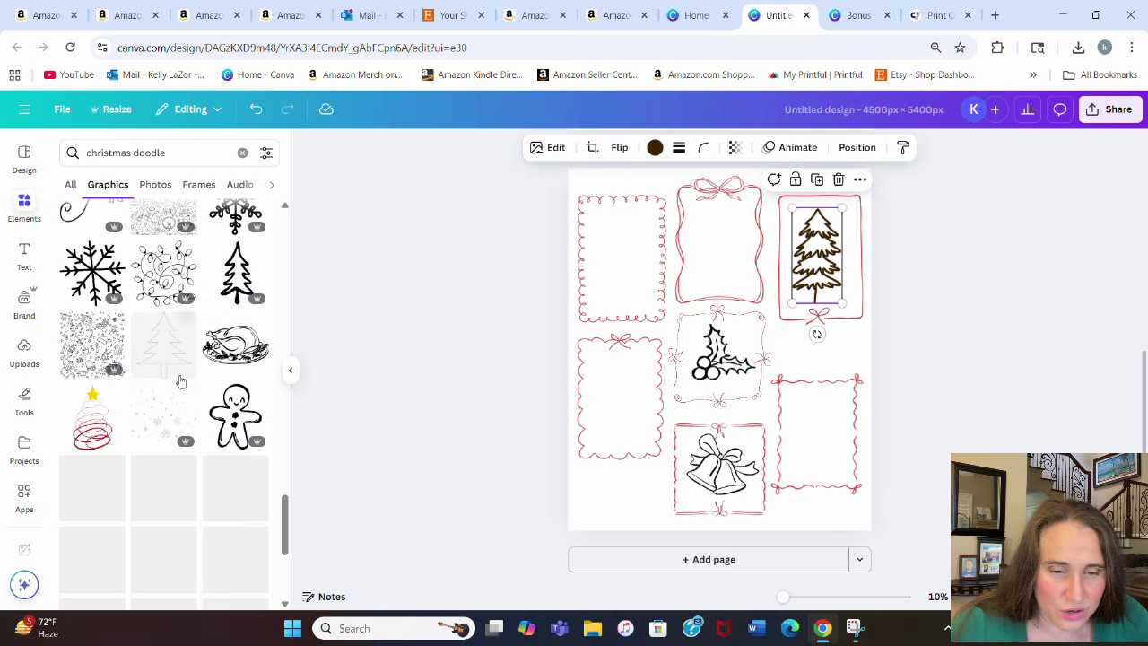
scroll(214, 305, "down", 3)
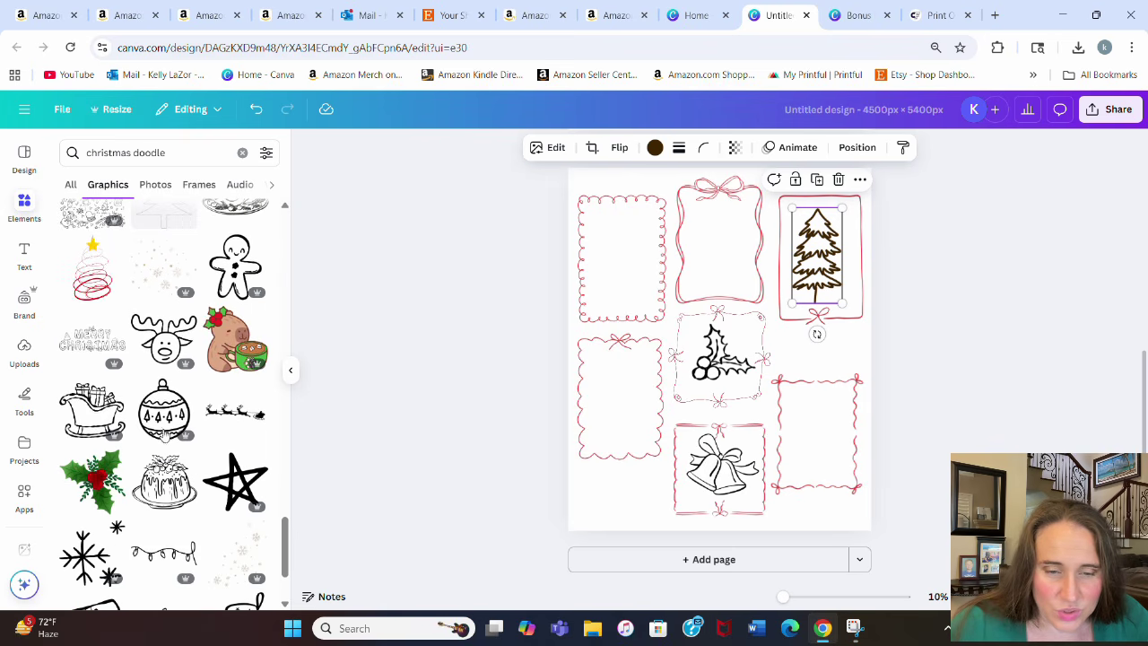
scroll(126, 445, "down", 5)
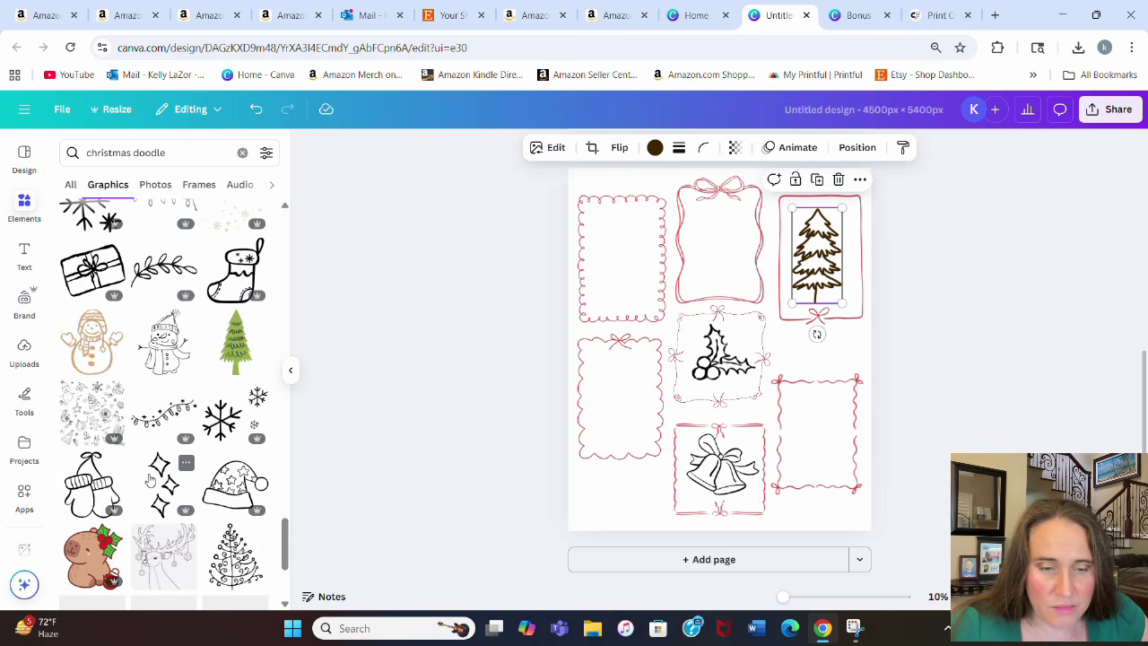
left_click(113, 461)
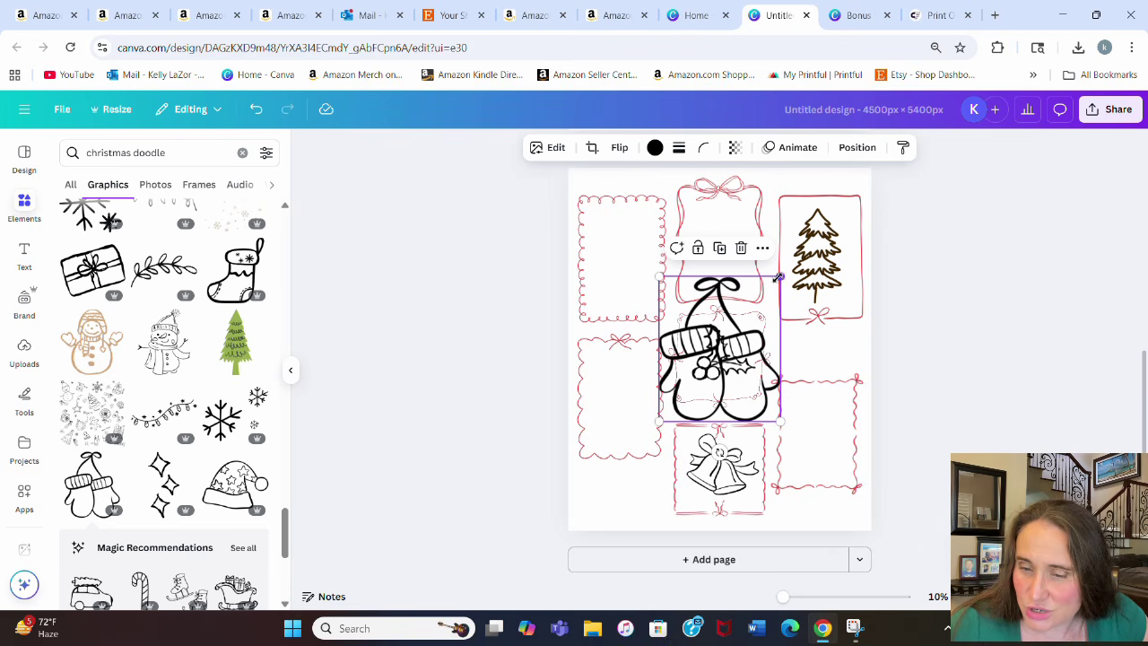
left_click_drag(779, 278, 700, 336)
left_click_drag(699, 411, 827, 454)
- Look through further "christmas doodle" graphics for line drawings that suit the remaining empty frames
scroll(230, 443, "down", 4)
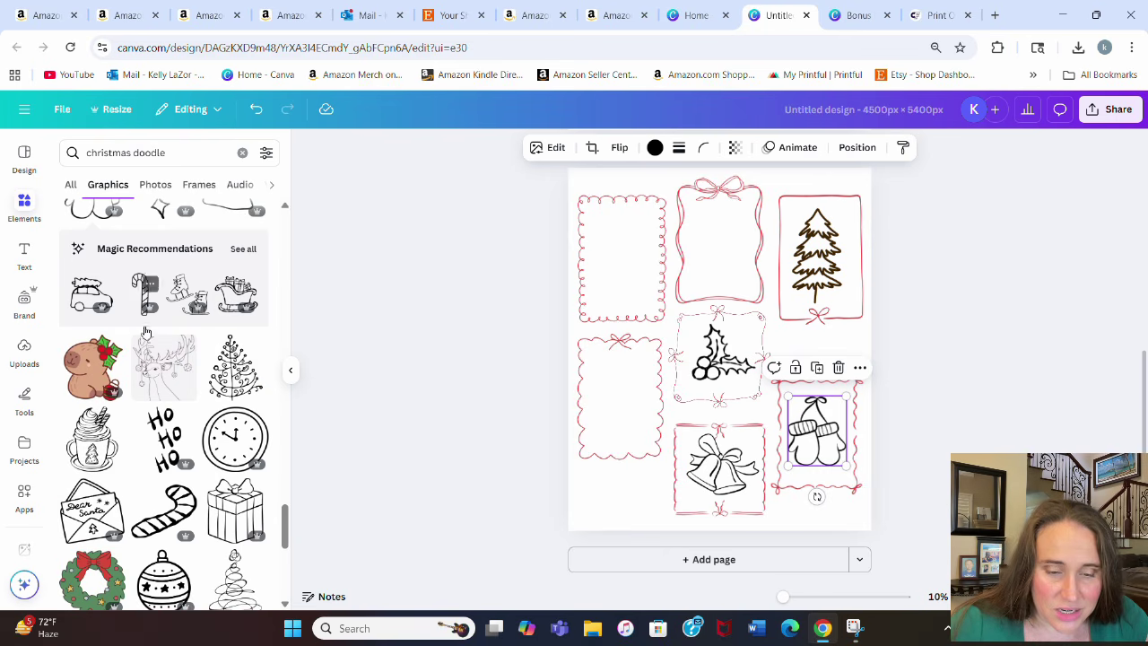
scroll(146, 332, "down", 3)
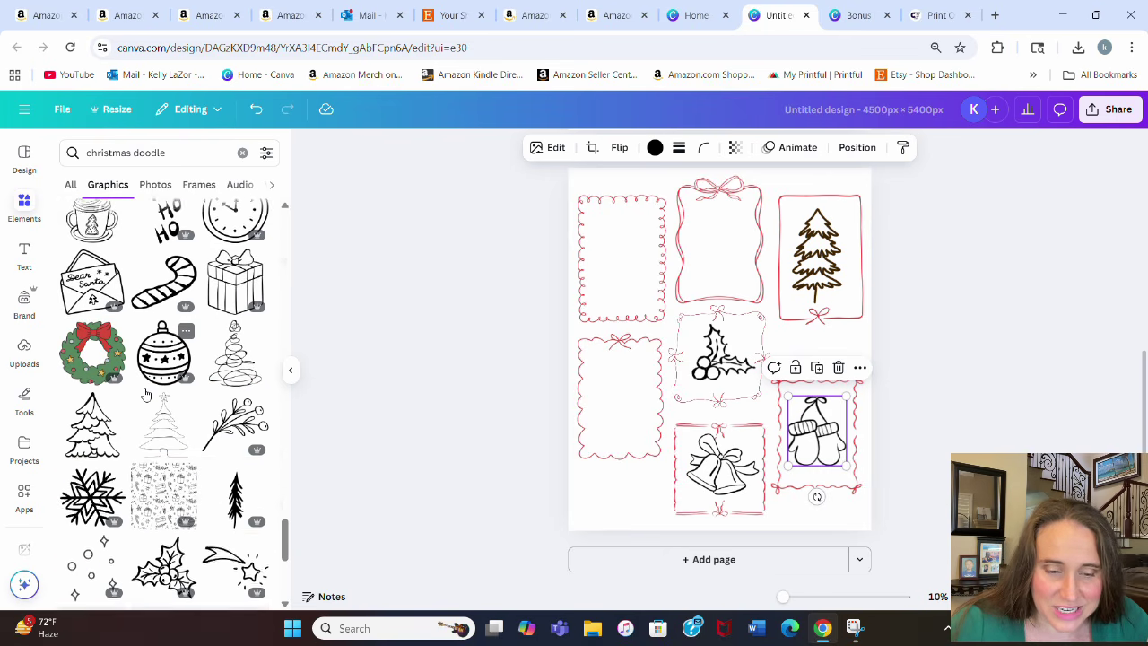
scroll(146, 394, "down", 4)
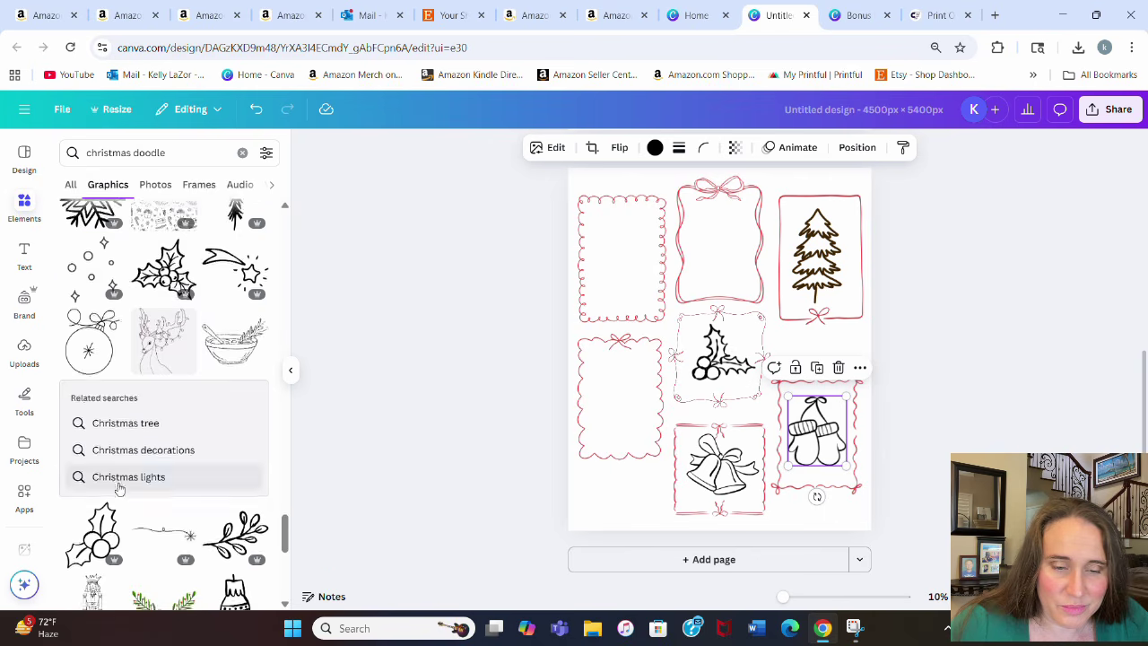
scroll(119, 488, "down", 3)
scroll(151, 490, "down", 2)
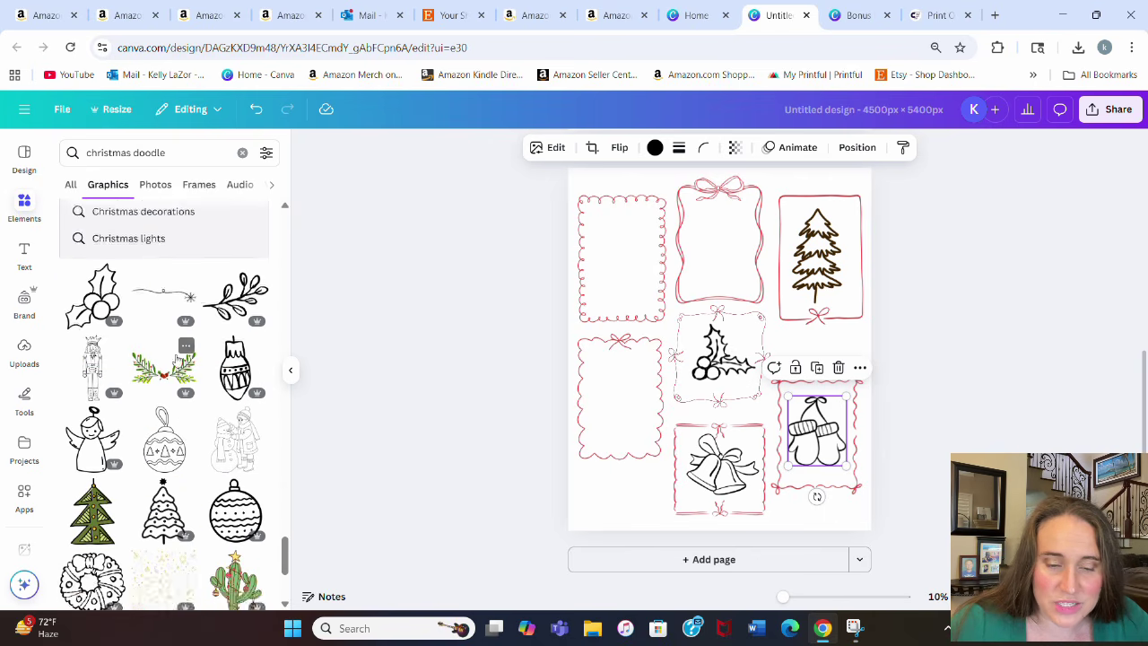
scroll(166, 418, "down", 6)
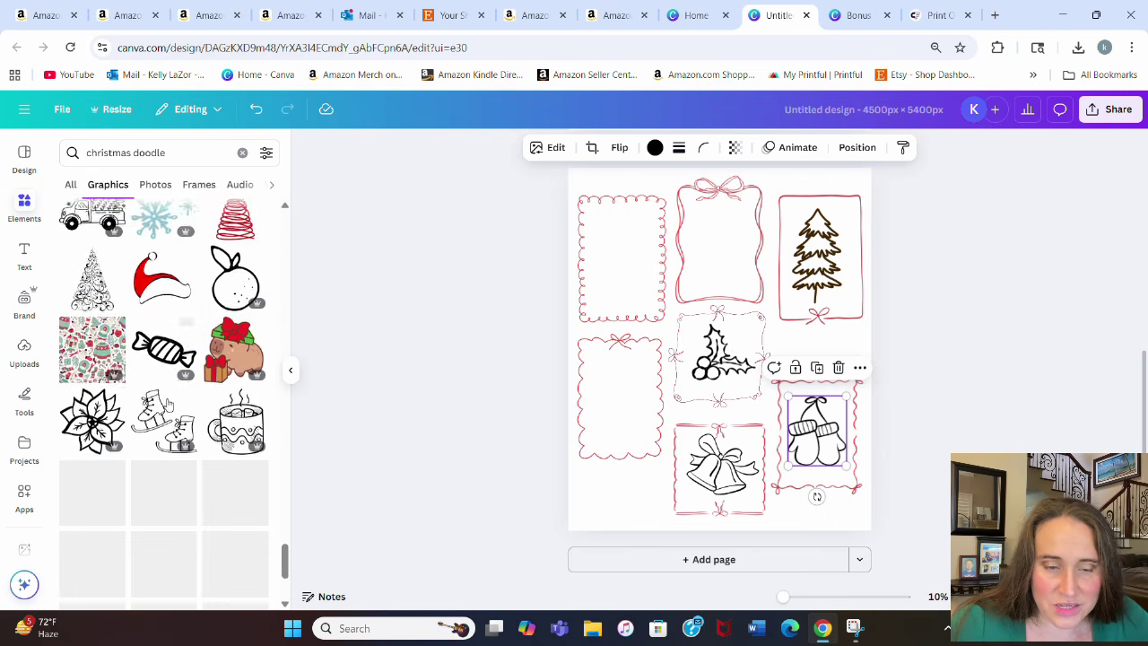
scroll(184, 386, "down", 6)
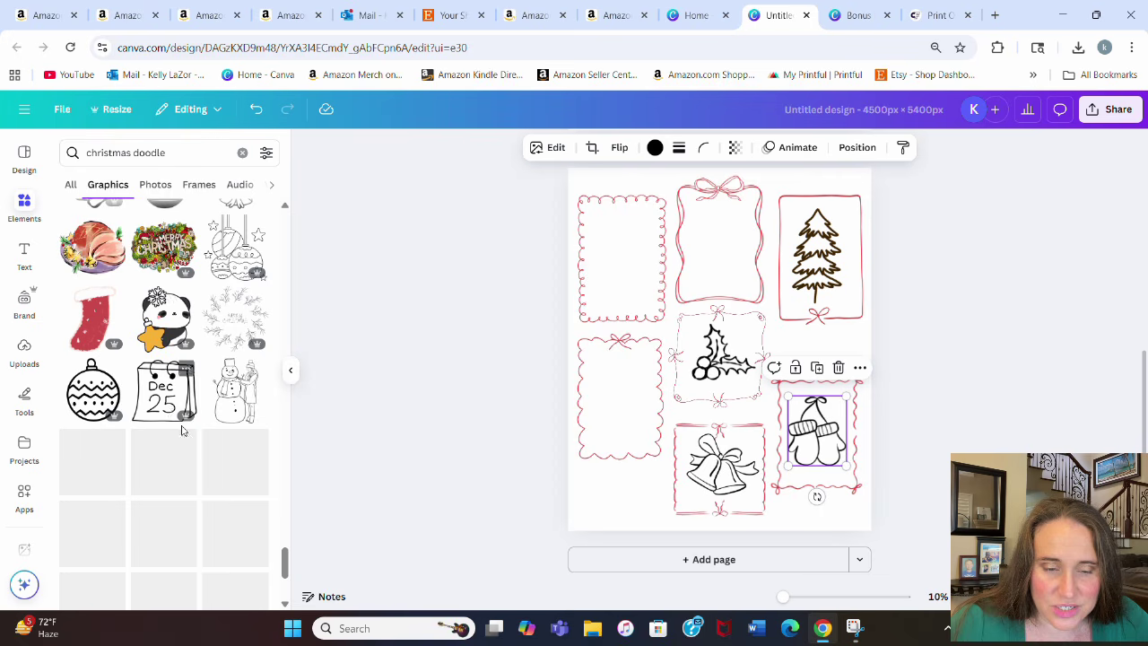
scroll(219, 301, "down", 1)
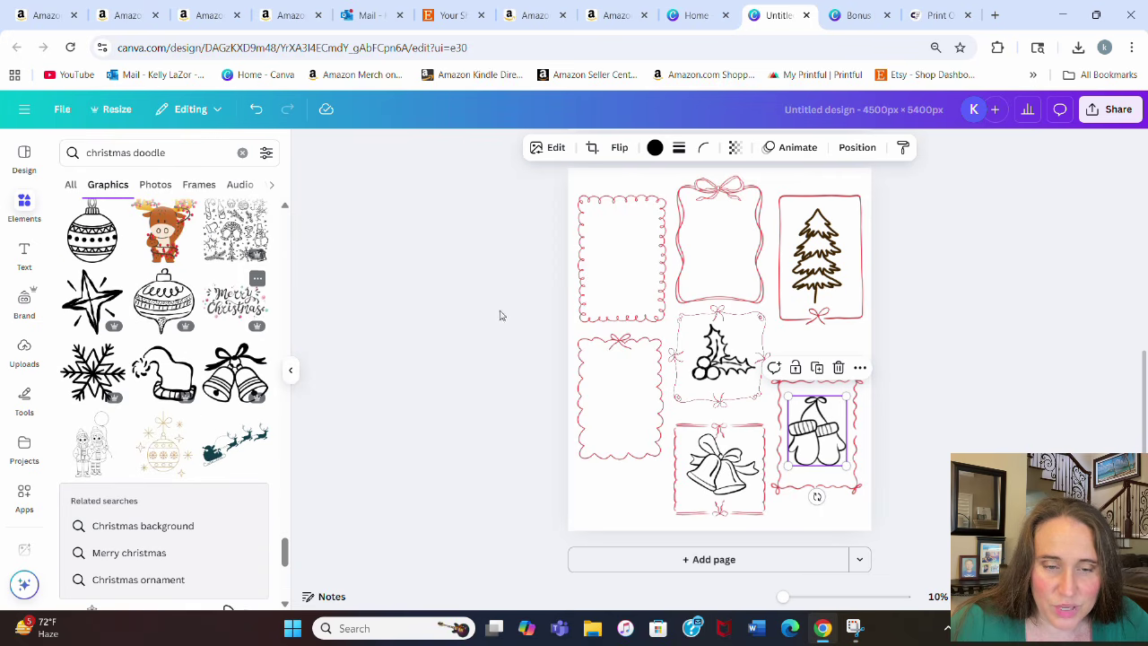
- Recolor the holly and the bells with the dark red from the document colors
left_click(733, 368)
left_click(656, 148)
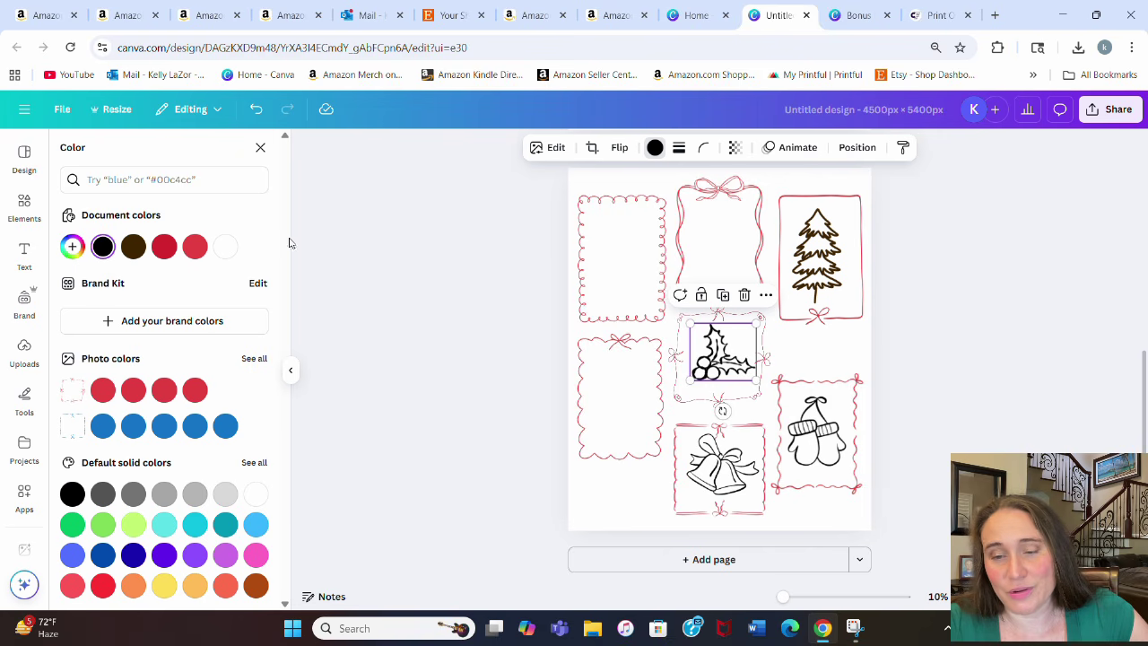
left_click(165, 248)
left_click(722, 462)
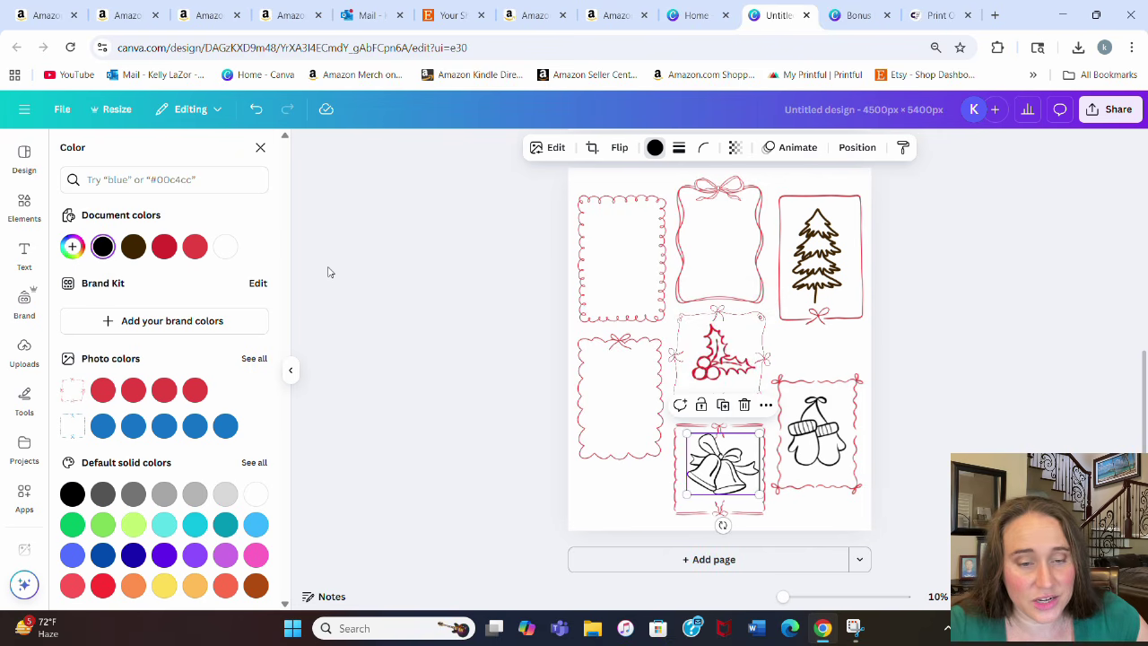
left_click(194, 247)
- Recolor the pine tree, the holly and the bells with the bright green from the default solid colors
left_click(805, 283)
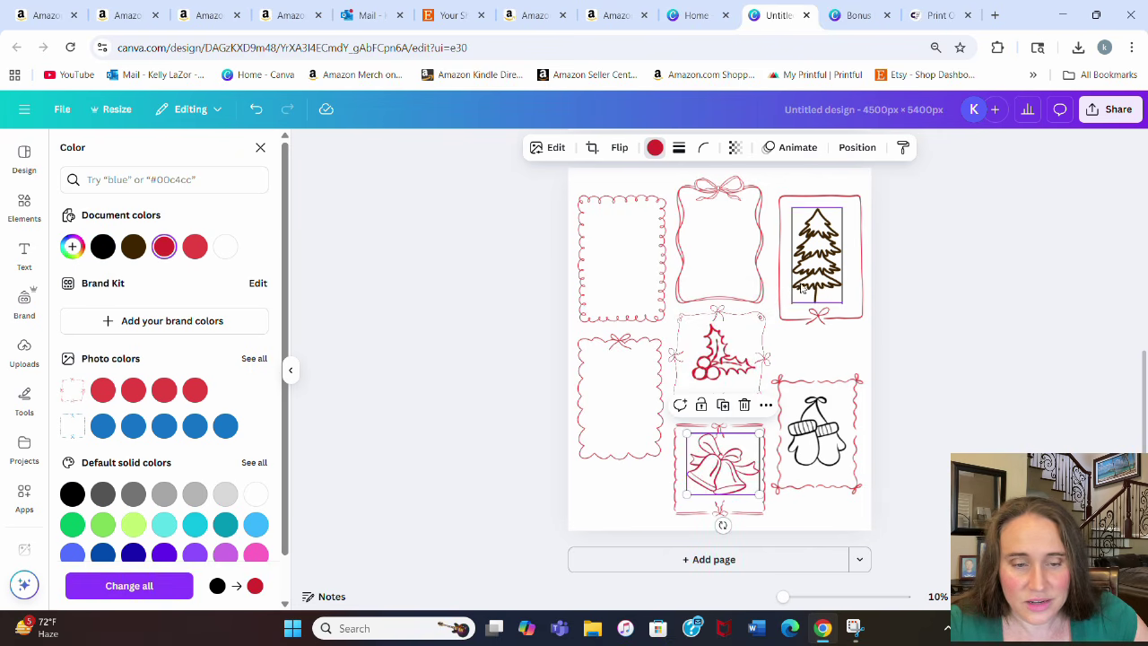
left_click(71, 523)
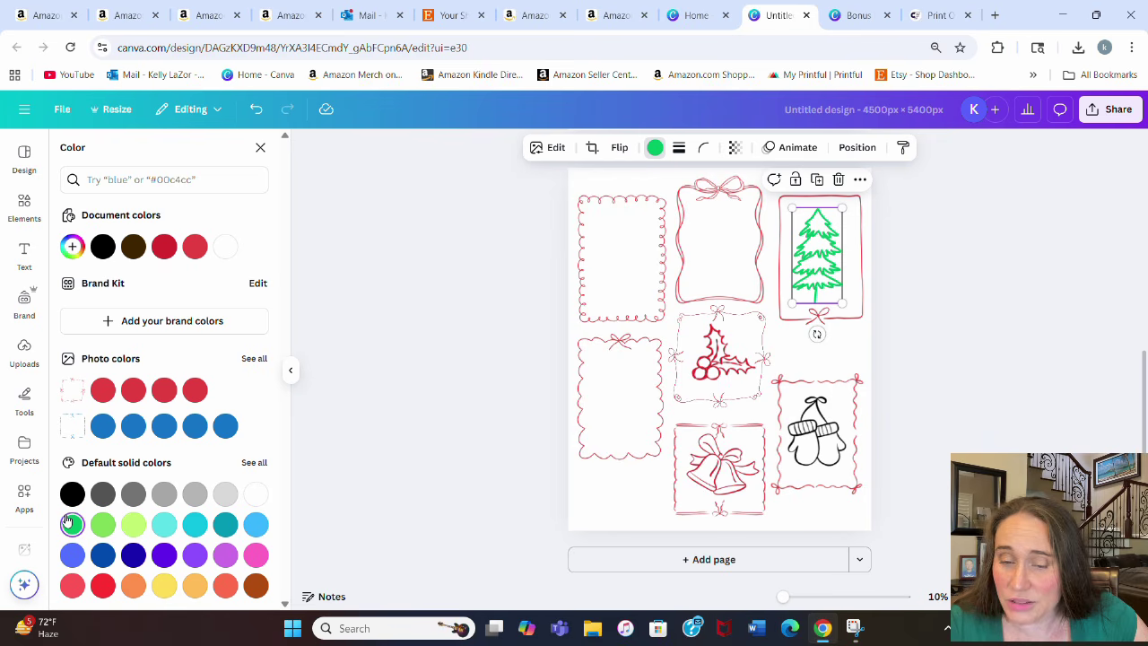
left_click(722, 351)
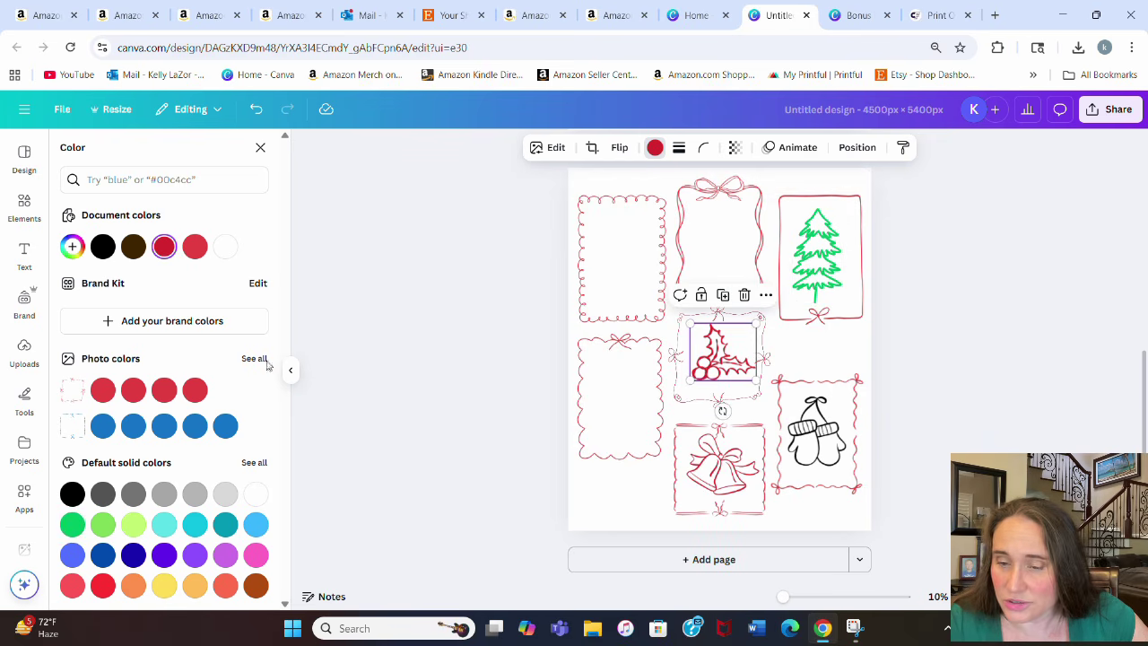
left_click(71, 524)
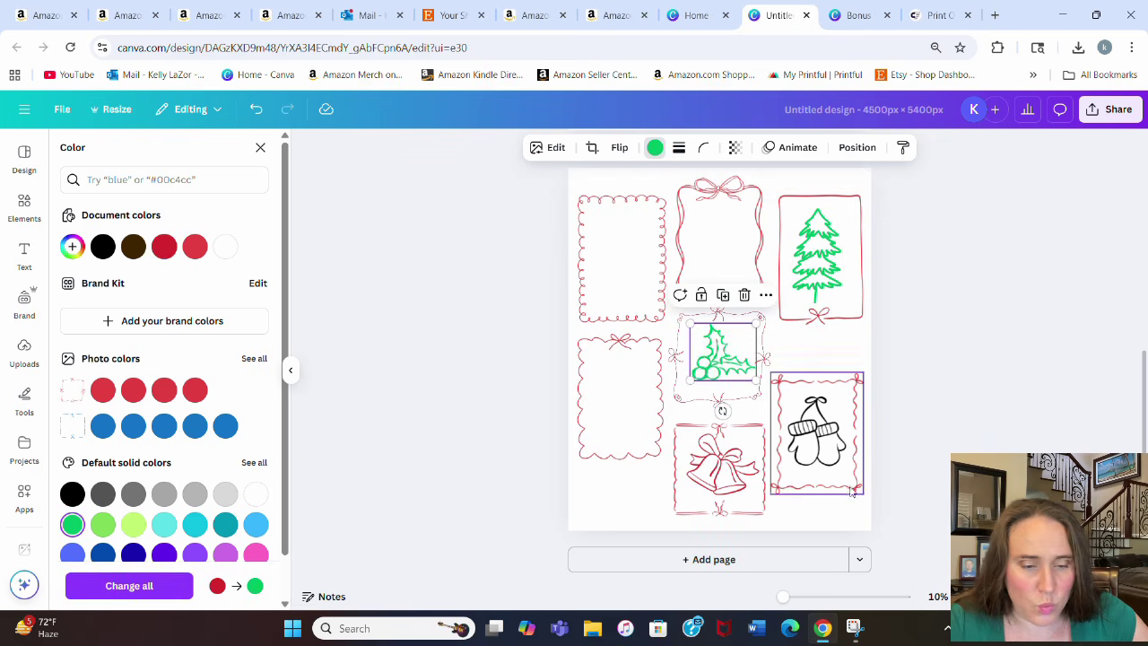
left_click(715, 476)
left_click(71, 524)
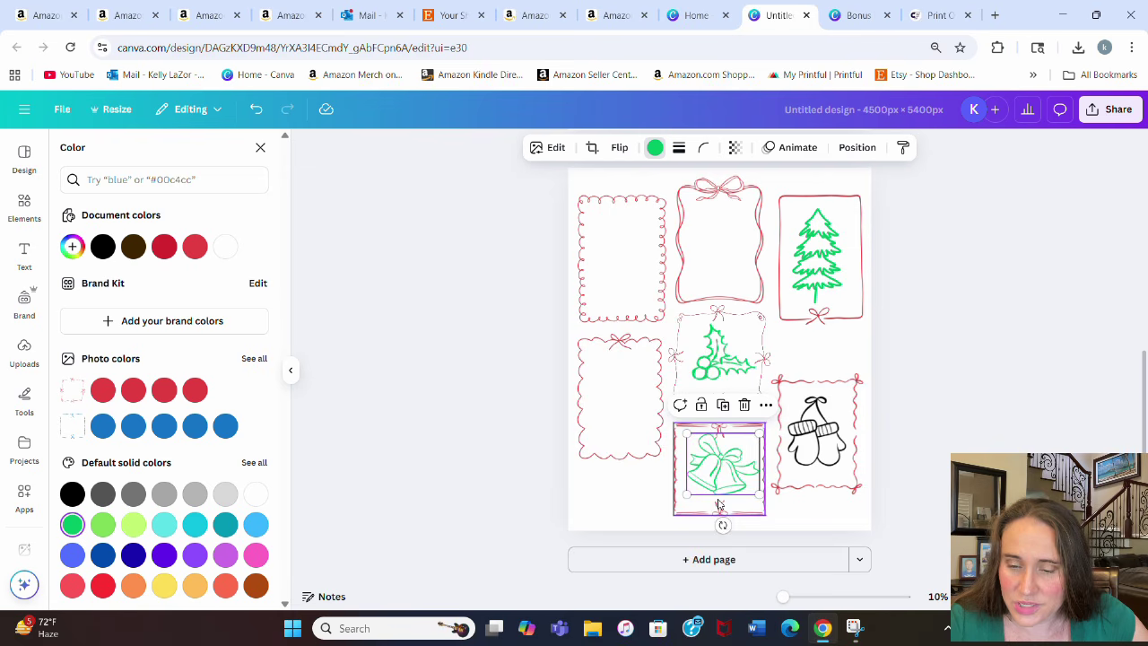
- Recolor the mittens doodle on page 2 with the same bright green as the other doodles
left_click(816, 430)
left_click(72, 523)
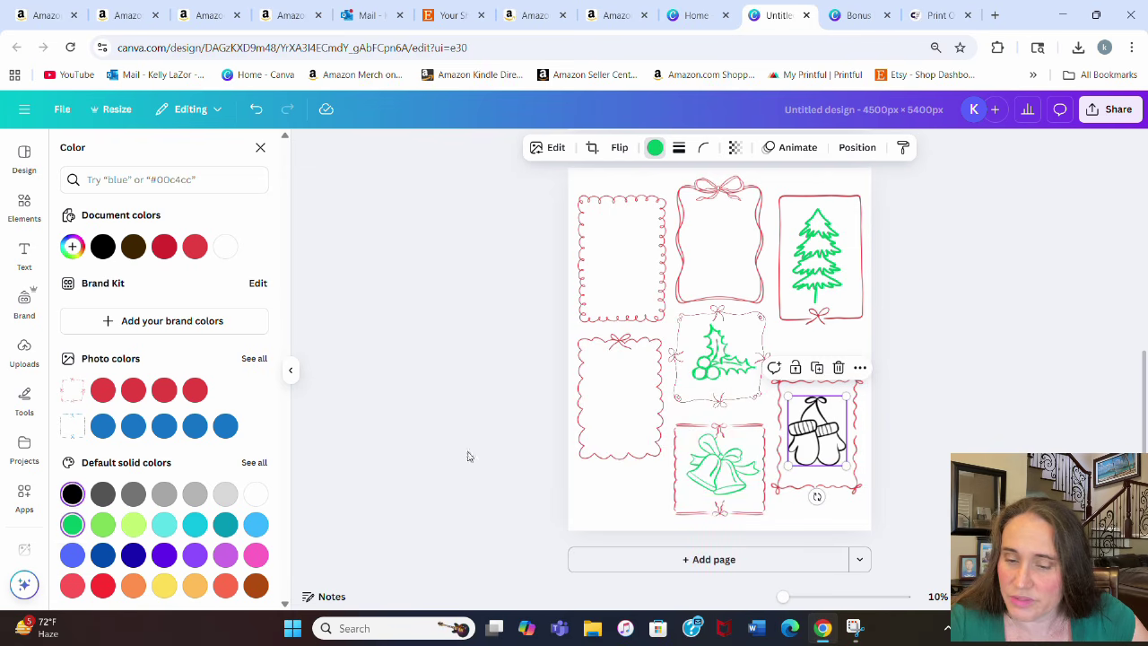
left_click(935, 381)
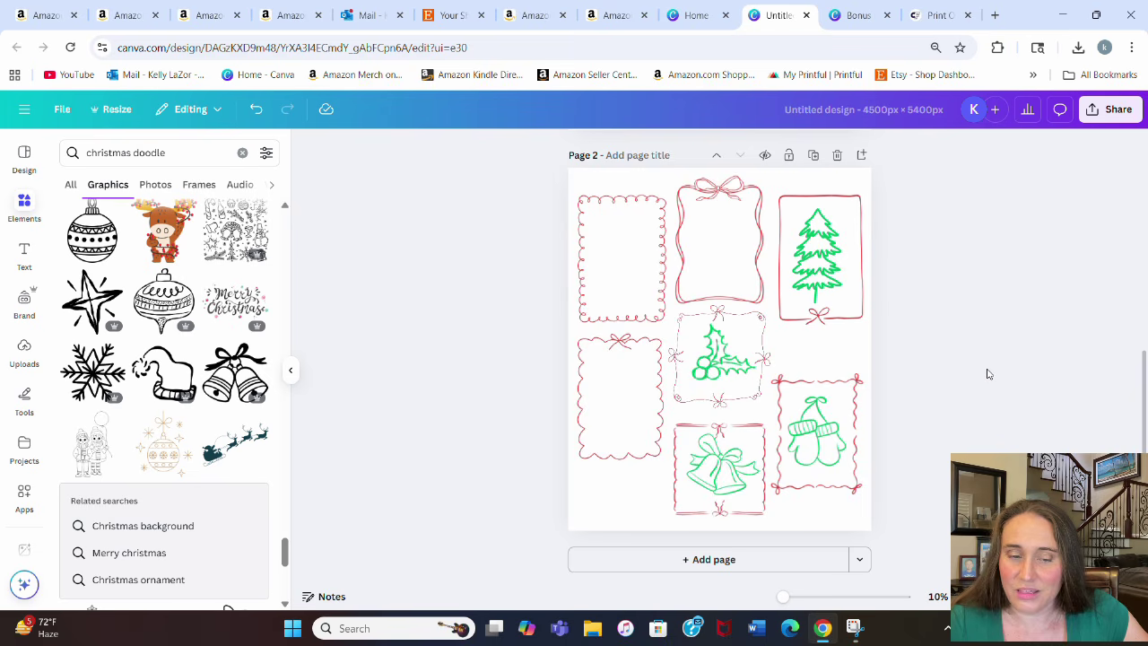
- Add the "Merry Christmas" lettering graphic to page 1, scale it down and place it between the candy cane and snowman frames
scroll(979, 368, "up", 3)
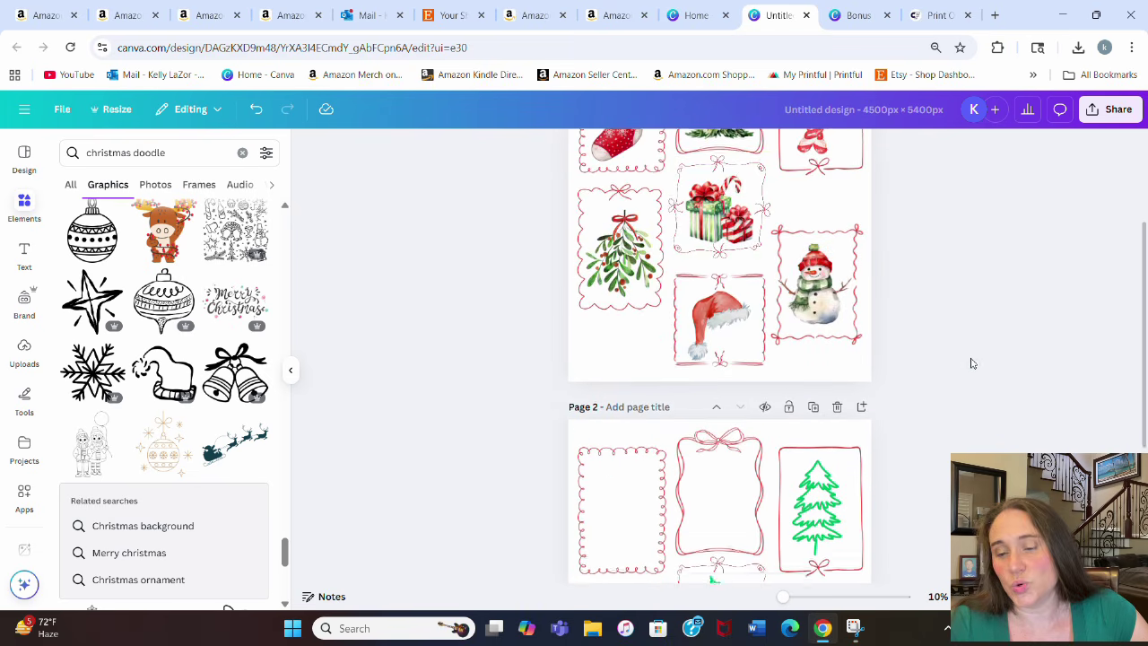
scroll(971, 362, "up", 2)
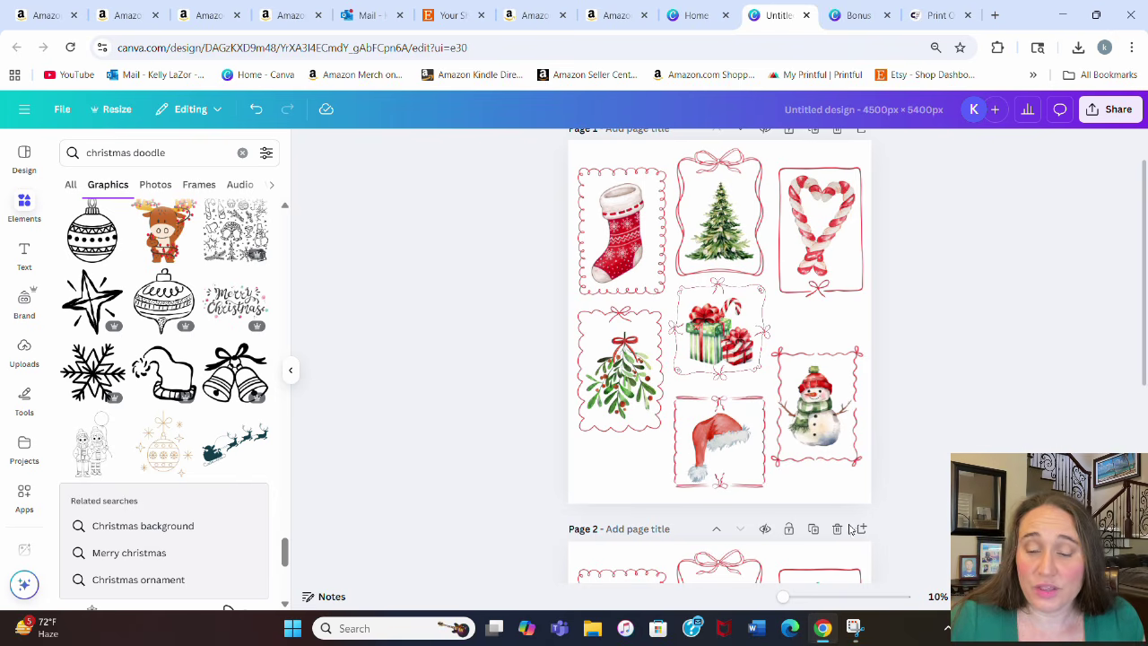
left_click(234, 310)
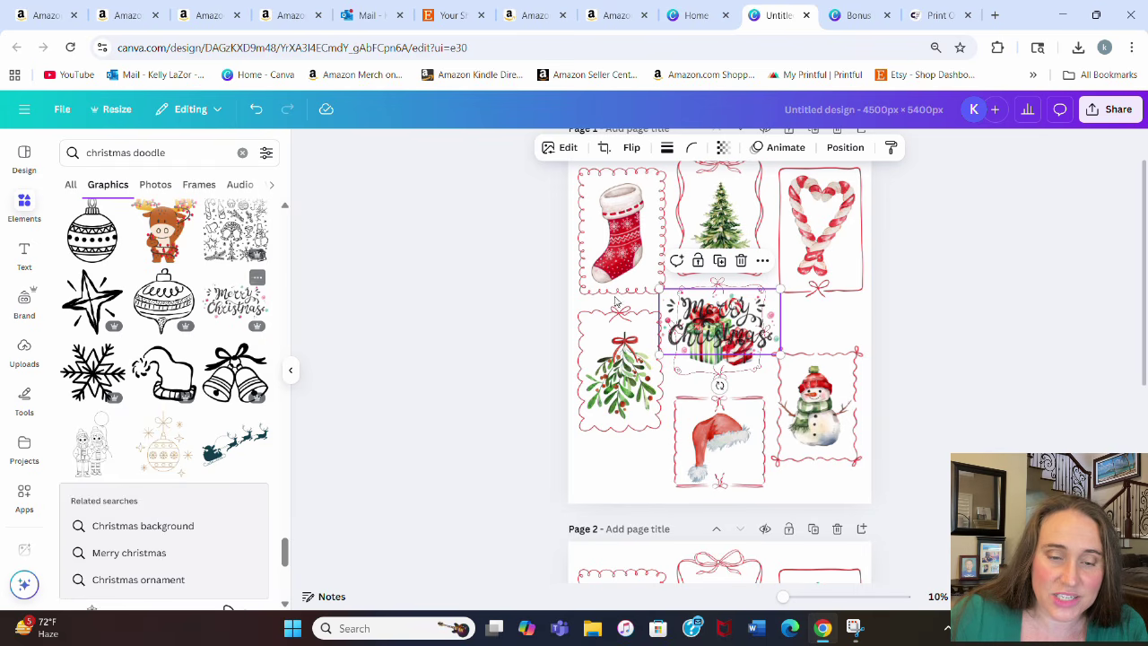
left_click_drag(776, 288, 750, 307)
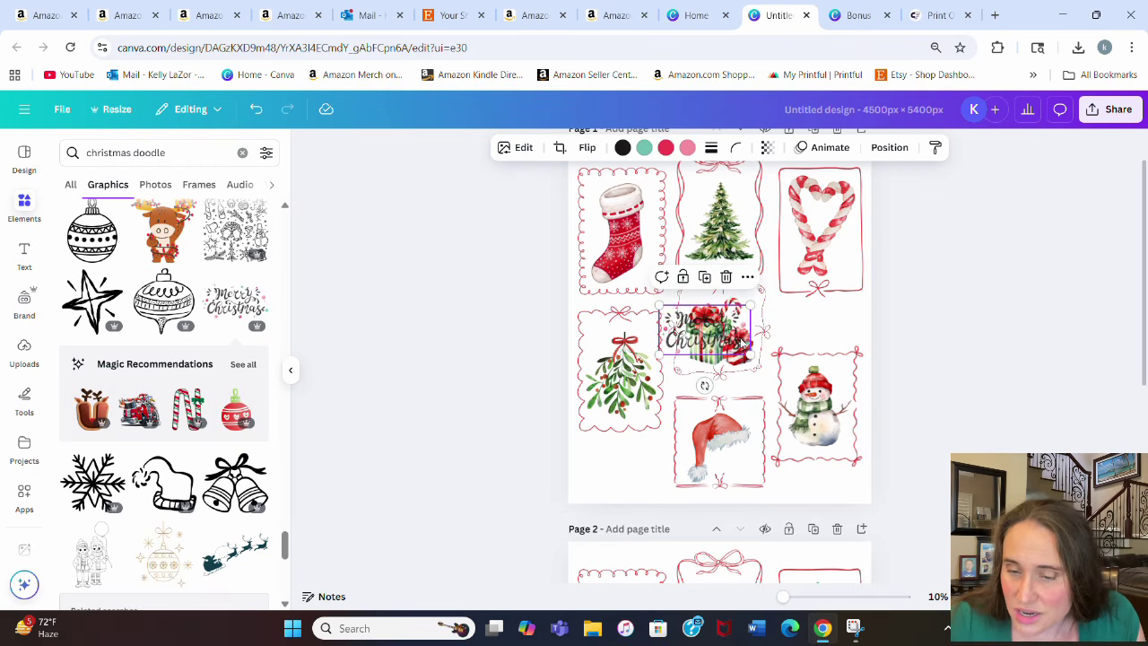
left_click_drag(693, 343, 804, 335)
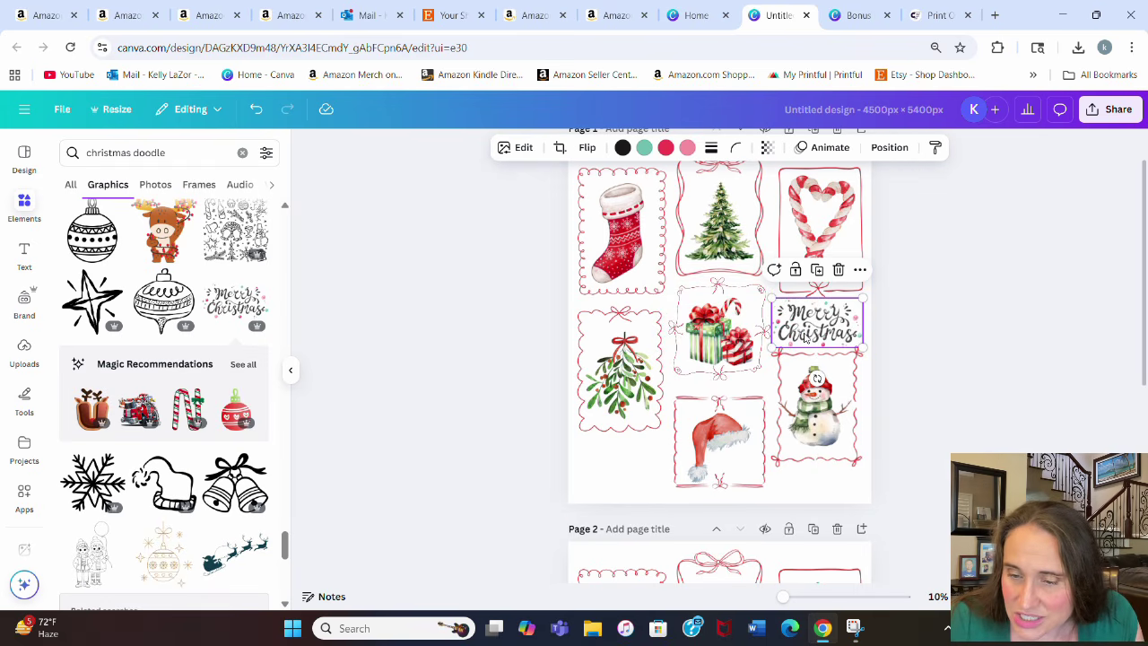
- Recolor all four colors of the "Merry Christmas" lettering with the dark red document color and move it below the mistletoe frame
left_click(623, 148)
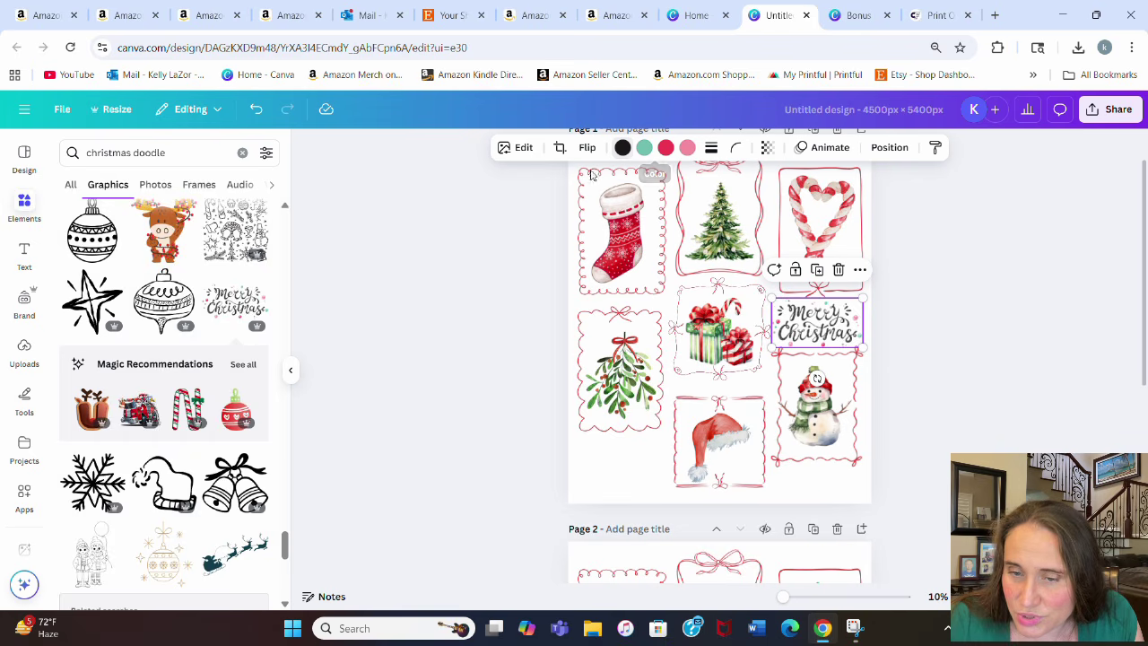
left_click(195, 247)
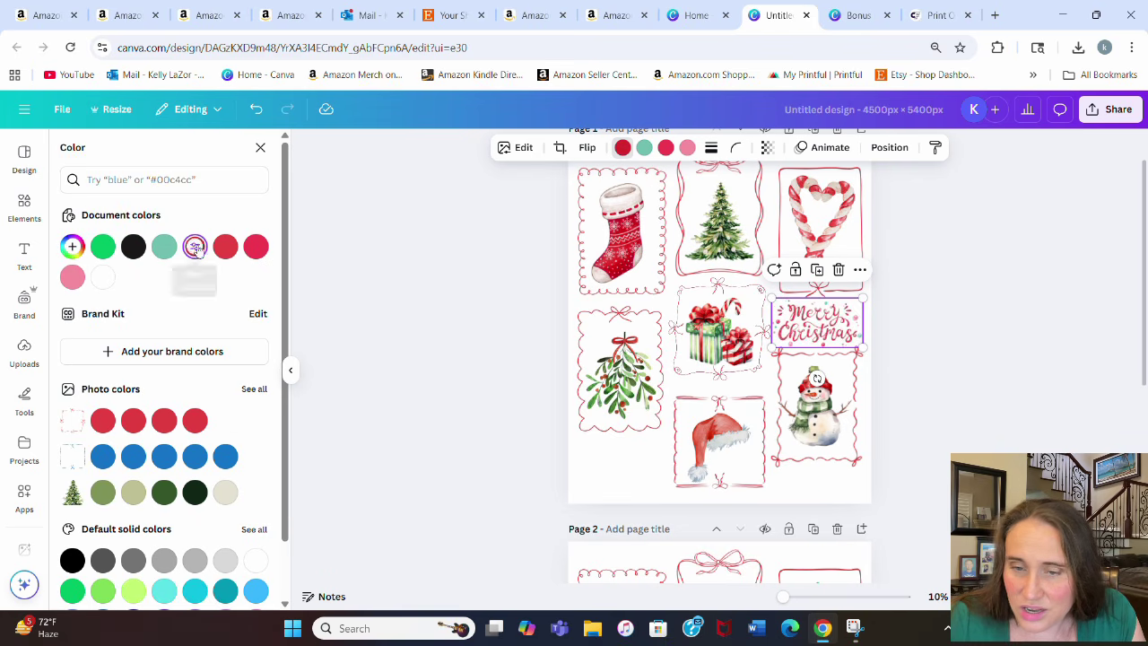
left_click(642, 149)
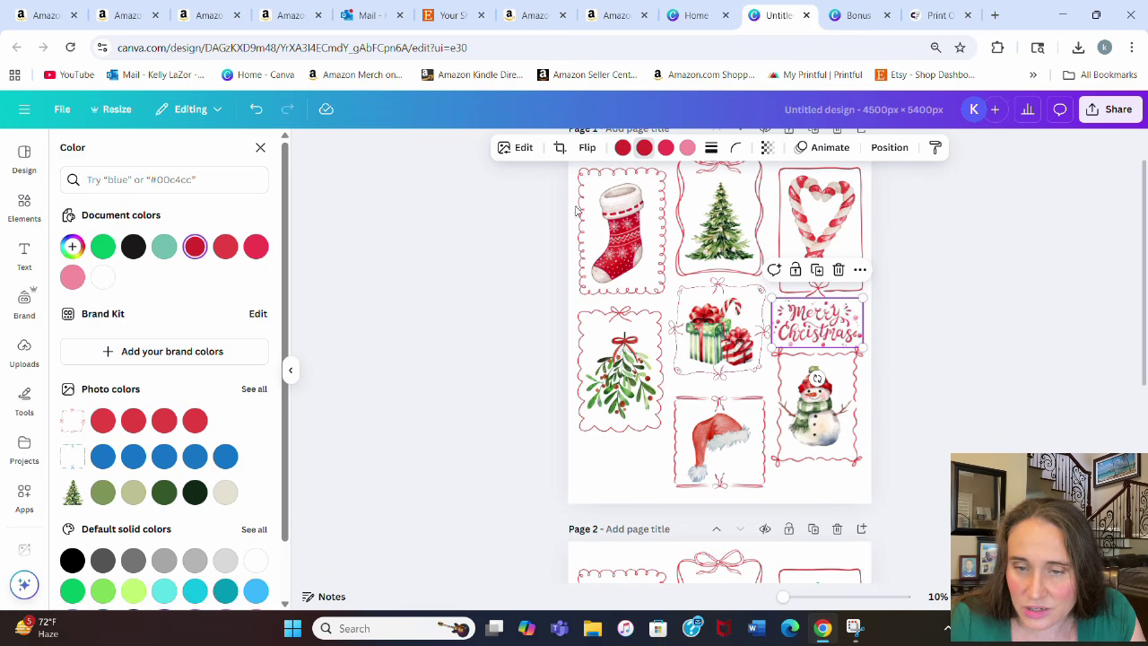
left_click(669, 149)
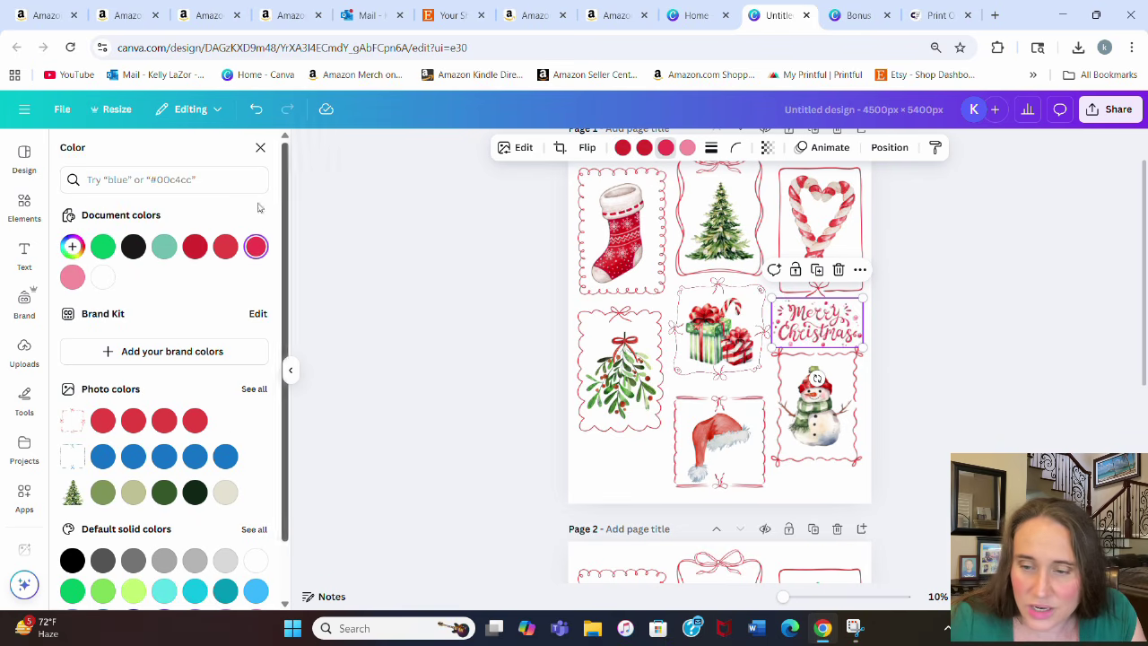
left_click(194, 247)
left_click(686, 149)
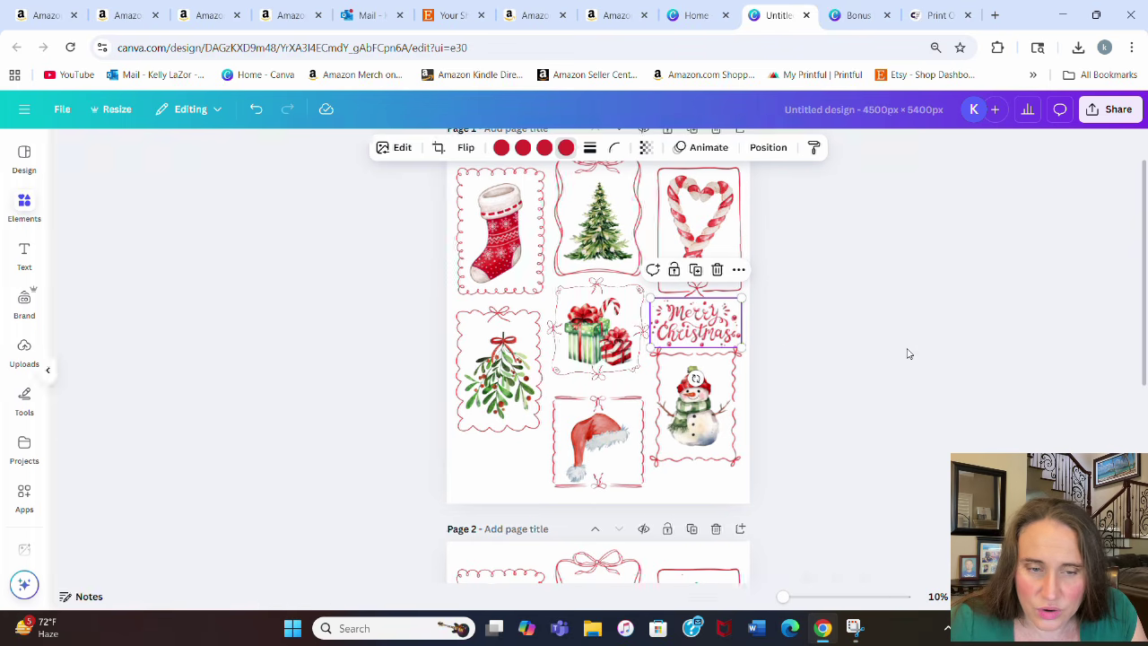
left_click(908, 354)
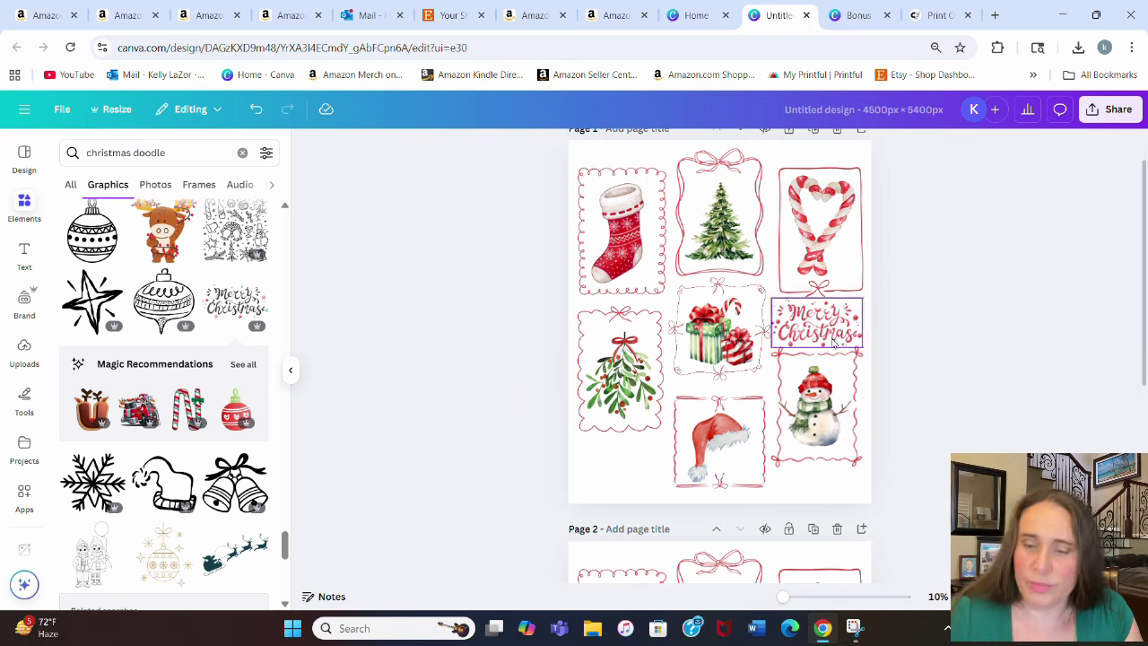
left_click_drag(834, 343, 634, 473)
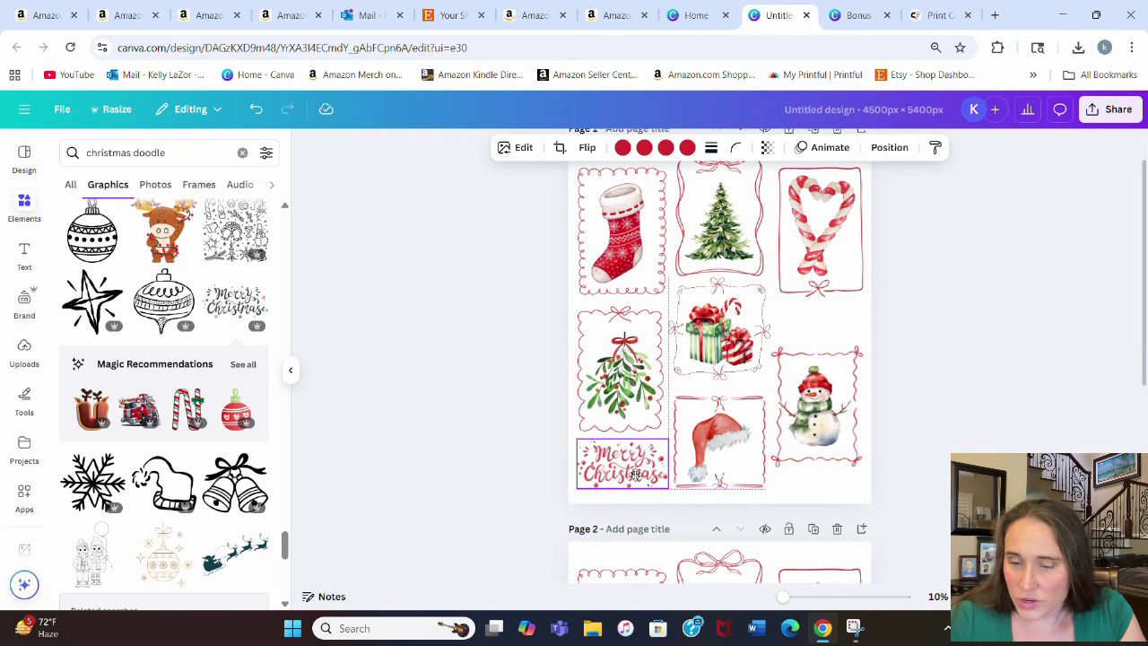
left_click(1036, 373)
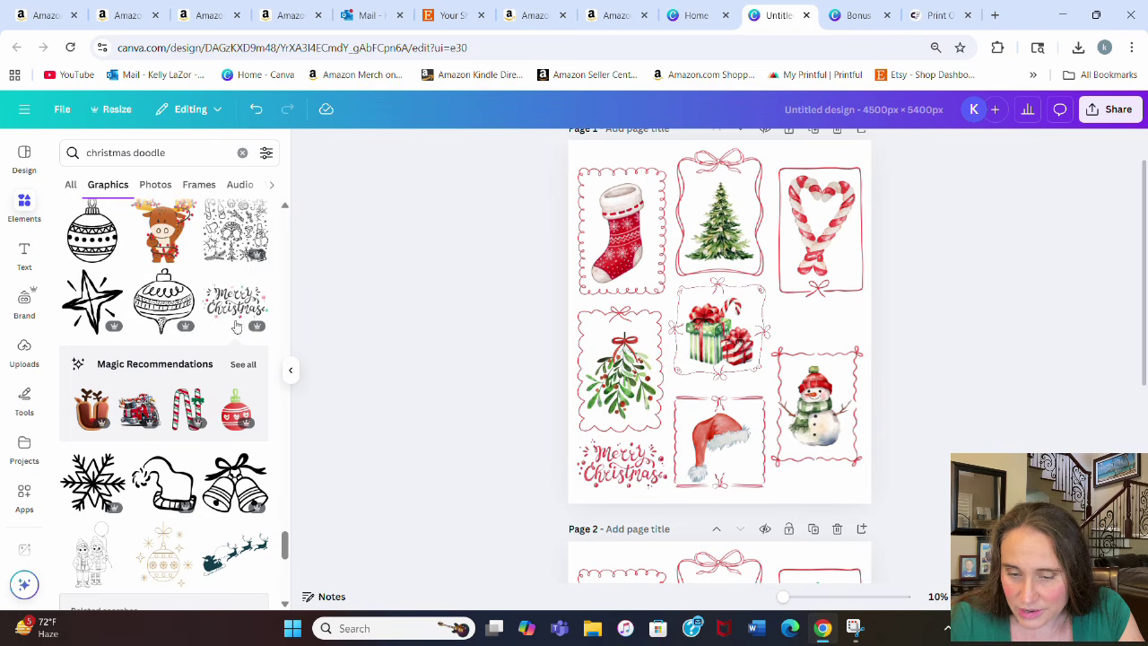
scroll(177, 346, "down", 3)
scroll(188, 385, "down", 3)
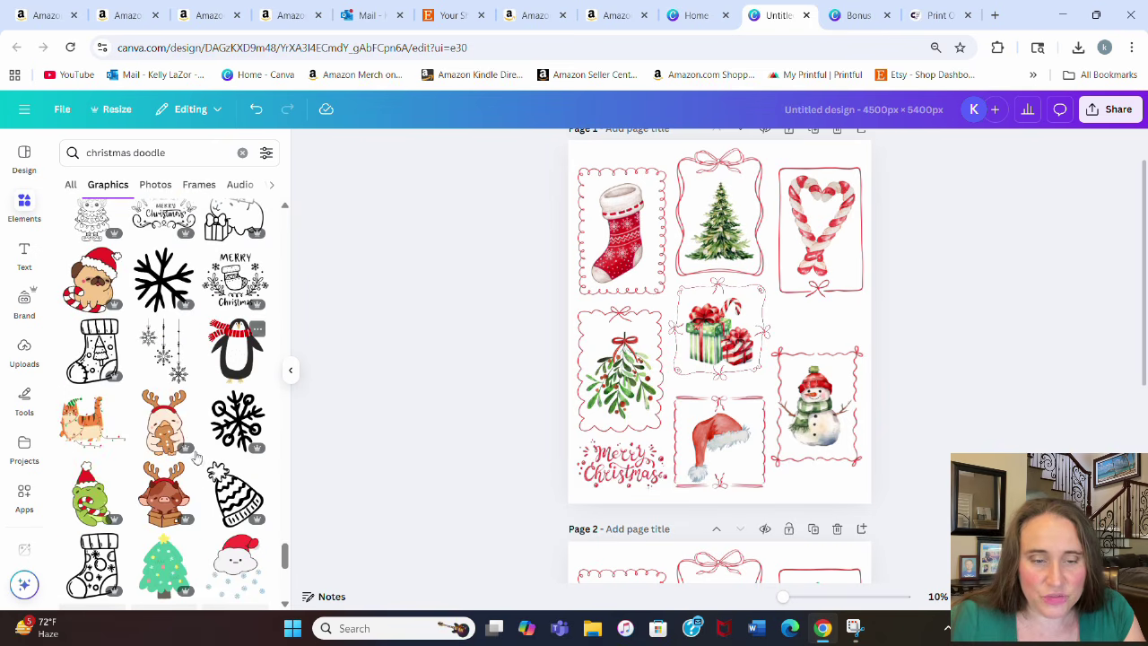
scroll(201, 412, "down", 5)
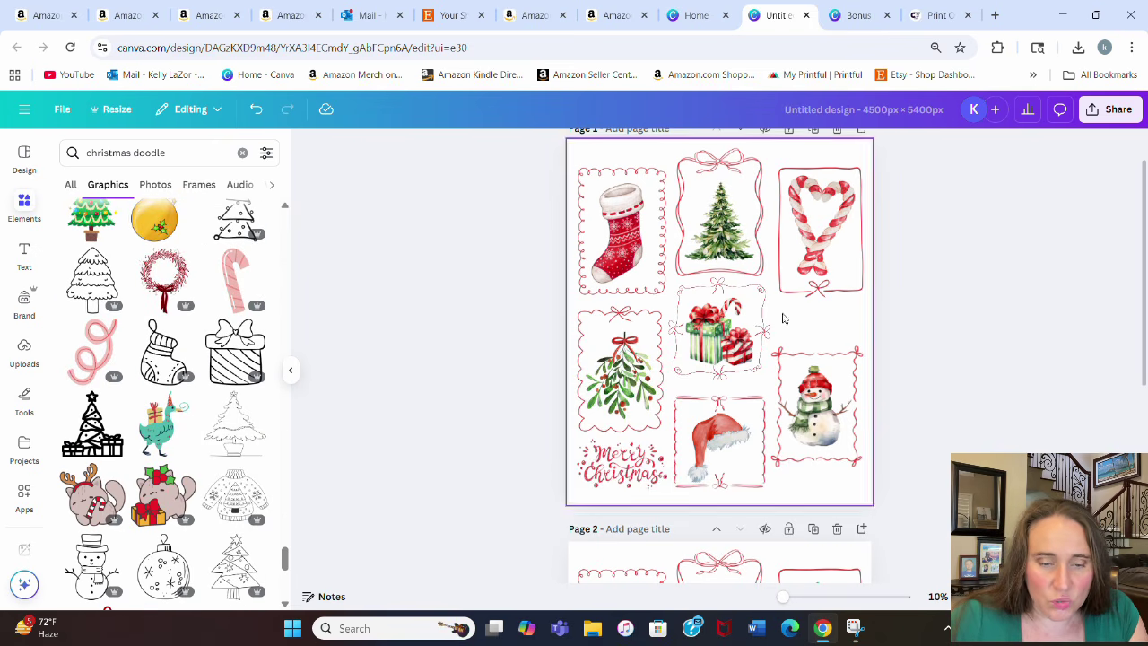
- Add the text "ho ho ho" to page 1 and place it in the gap between the candy cane and snowman frames
left_click(829, 330)
key("t")
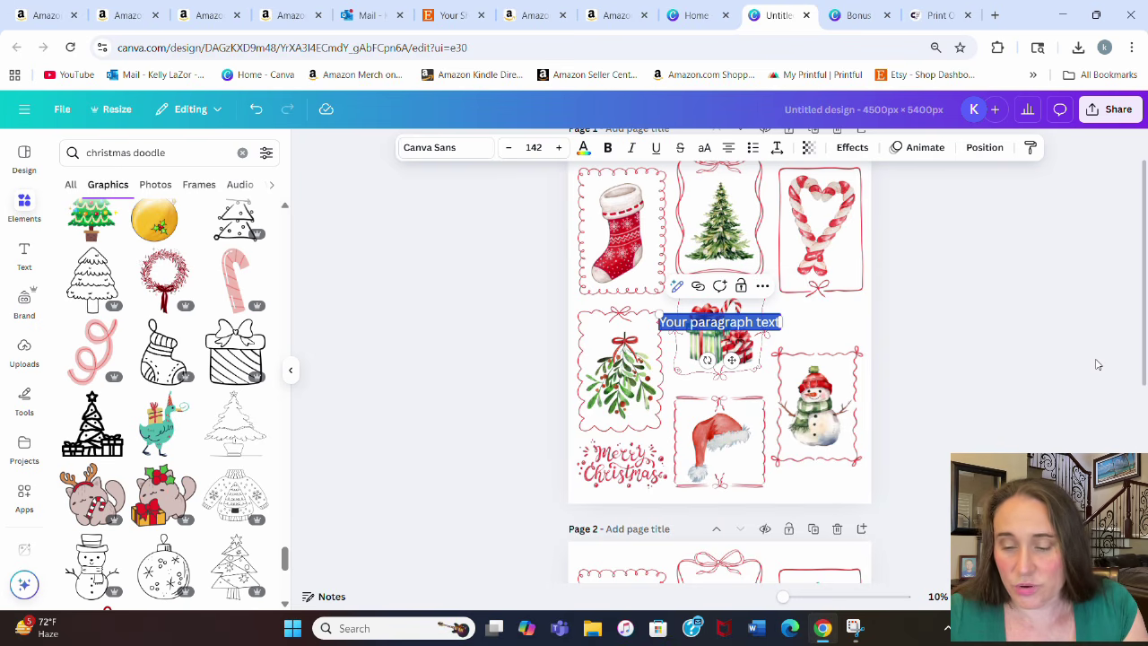
type("HO")
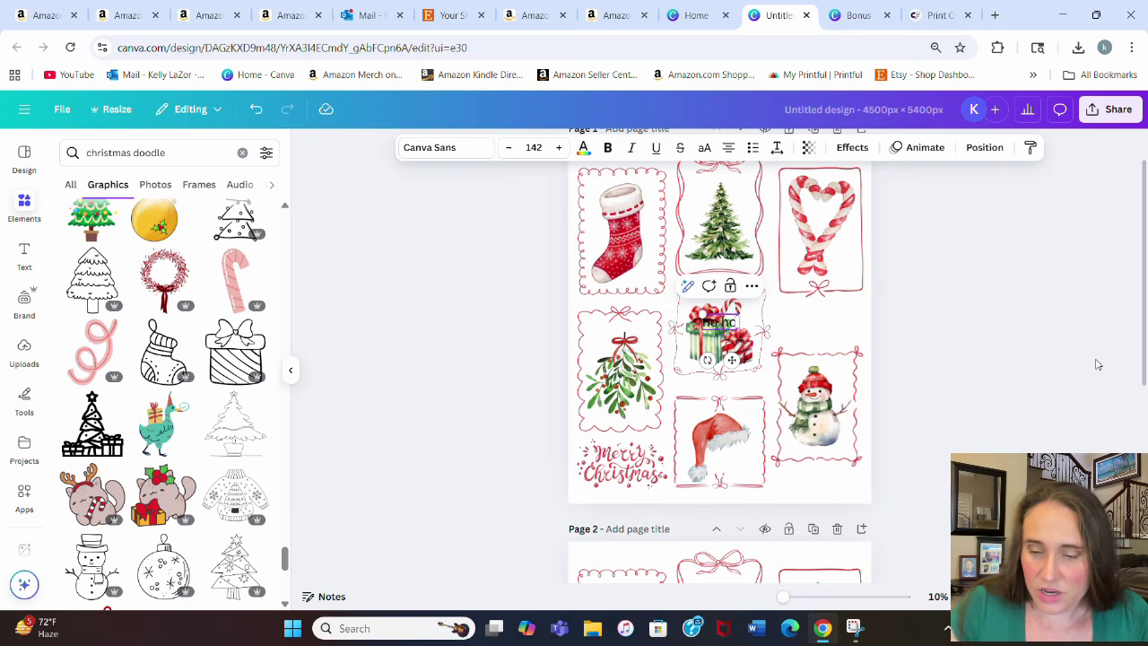
left_click(947, 386)
left_click_drag(707, 314, 806, 314)
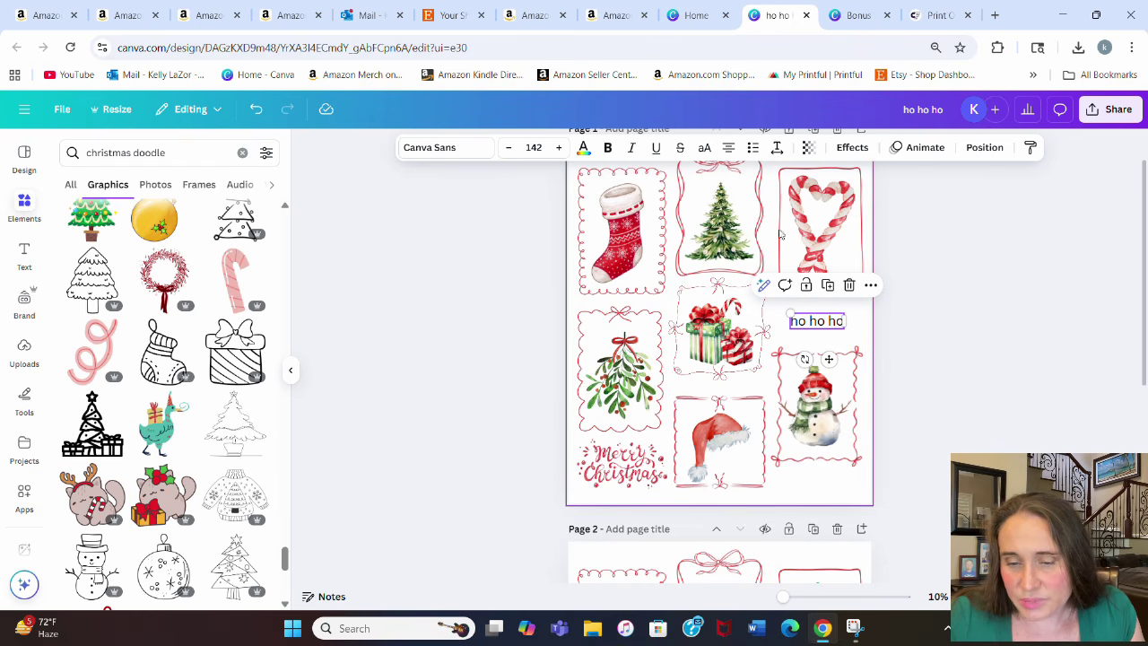
- Set the "ho ho ho" text in the Eiffel Story font, enlarge it to about size 297 and center it above the snowman frame
left_click(482, 158)
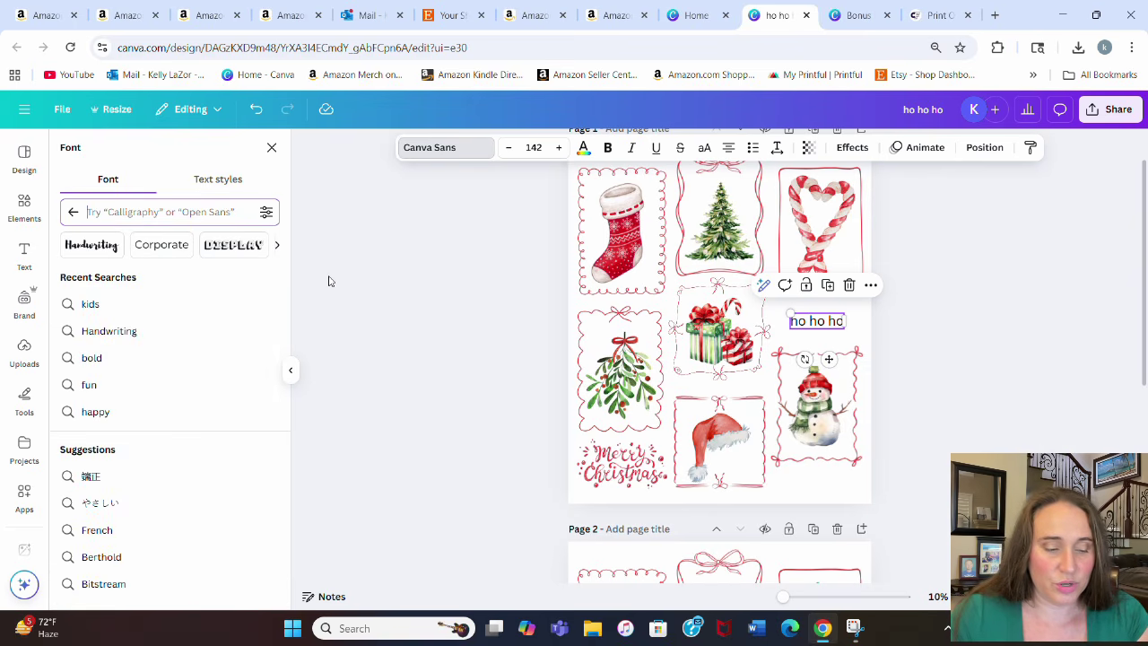
type("eiffel")
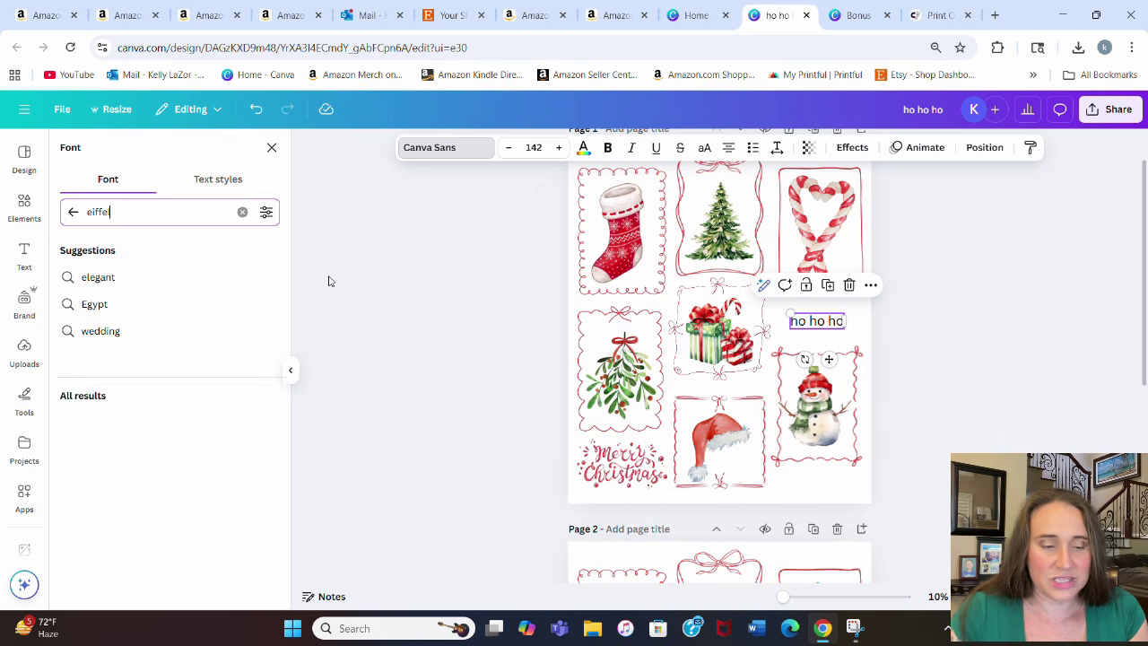
key("Return")
left_click(95, 280)
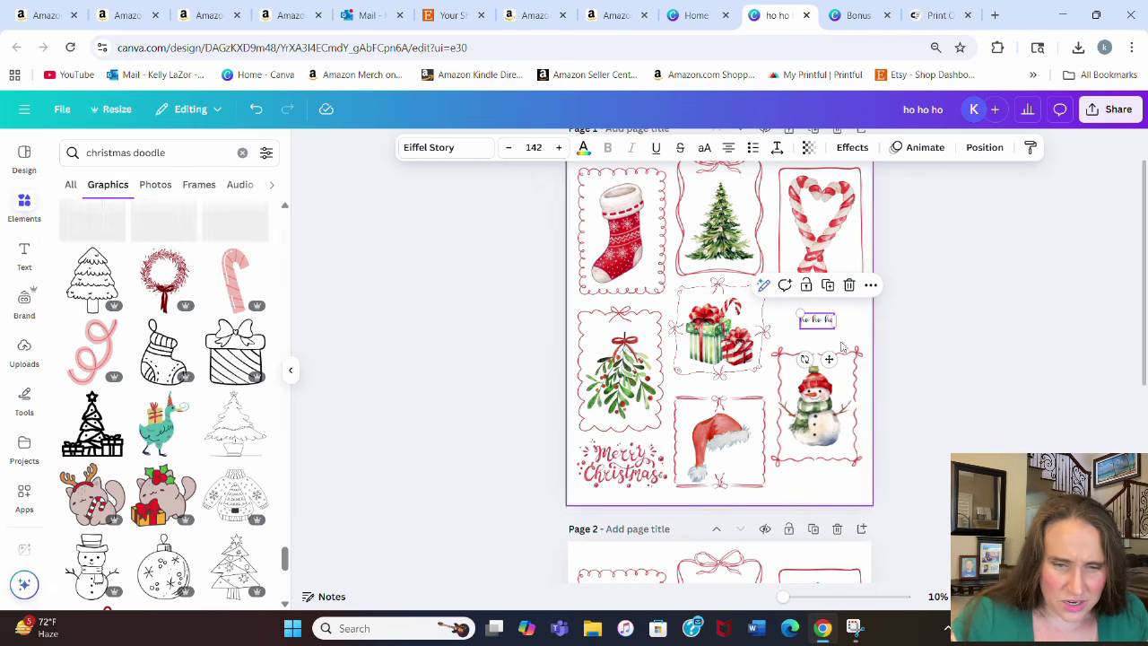
left_click_drag(837, 309, 802, 318)
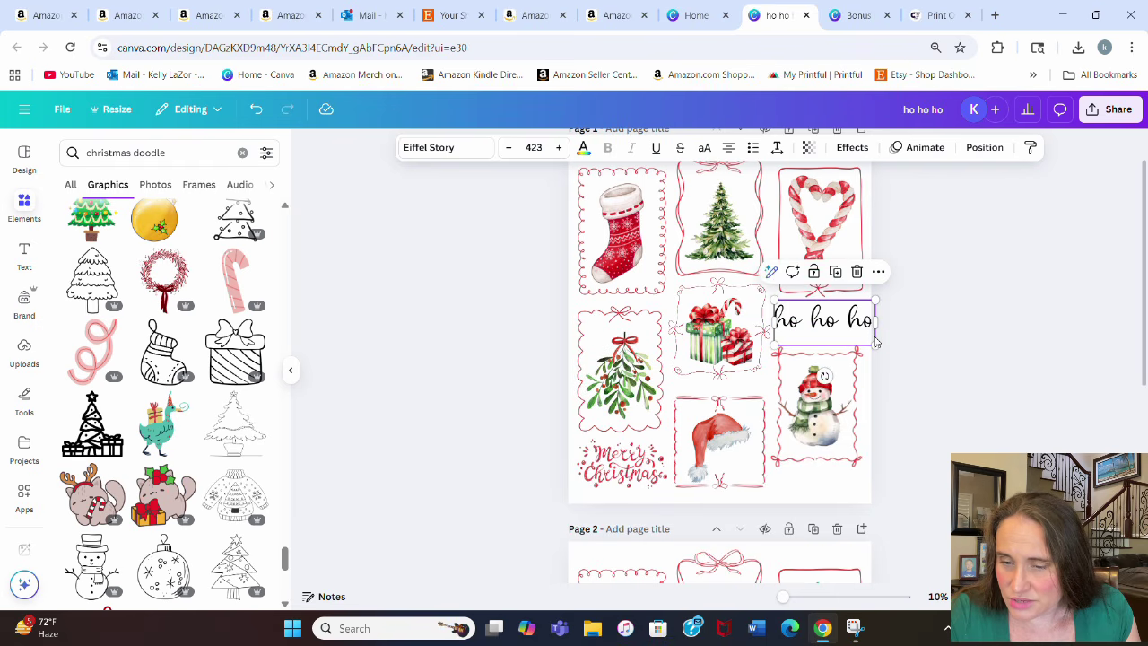
left_click_drag(874, 344, 826, 321)
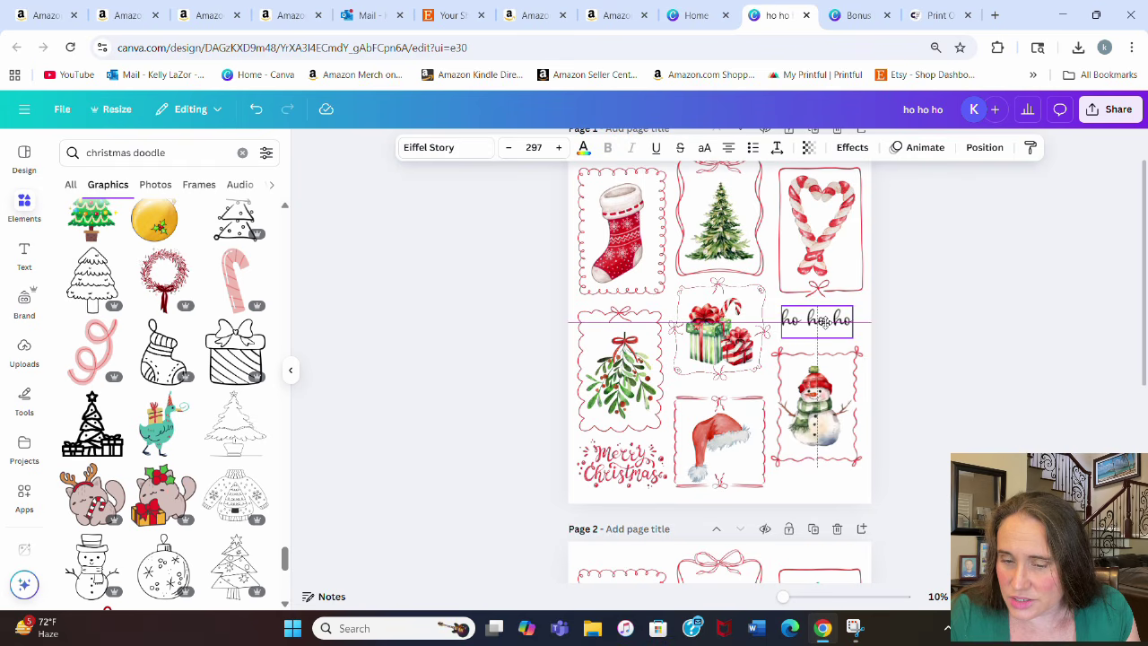
- Color the "ho ho ho" text with the dark red from the document colors
left_click(582, 148)
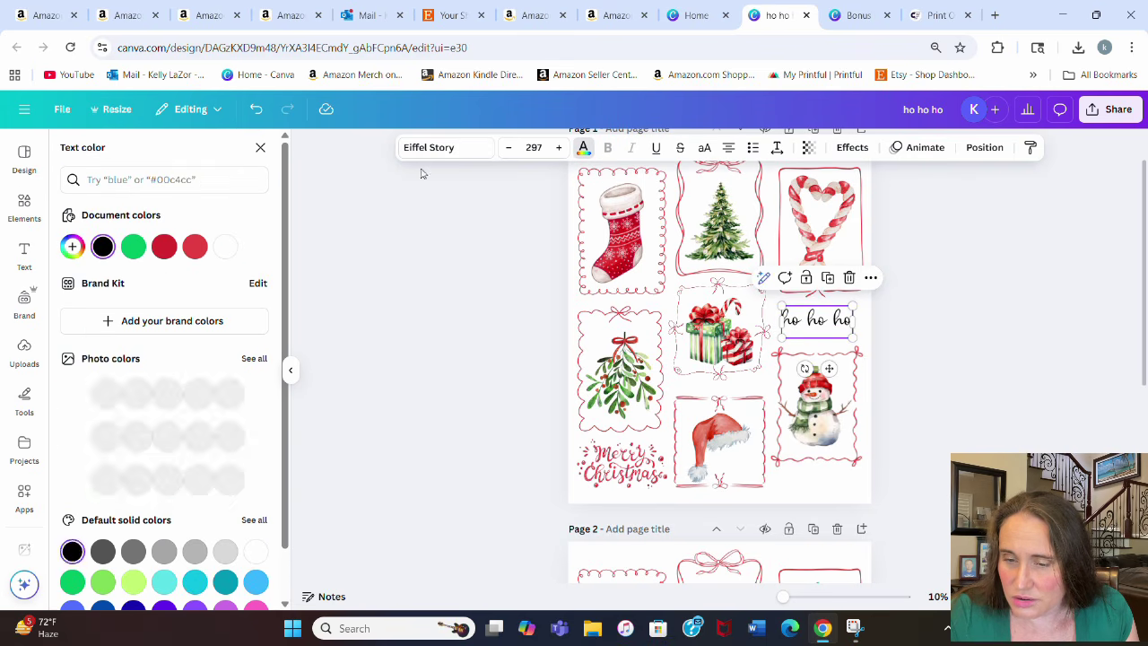
left_click(164, 259)
left_click(950, 312)
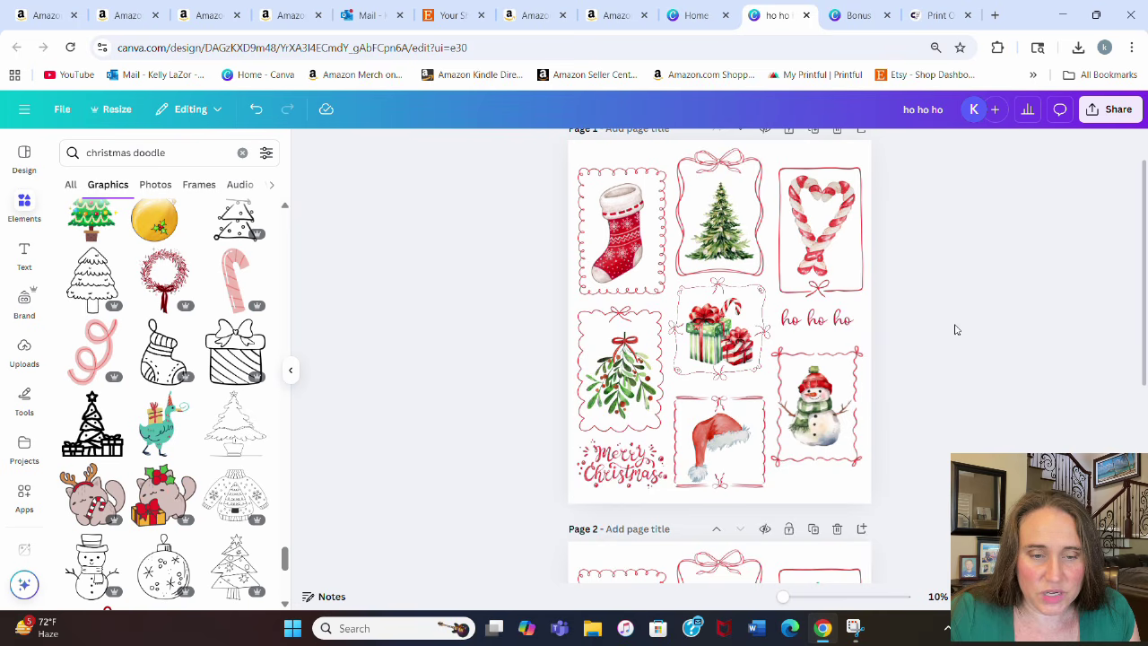
- Review the page 1 collage and look through more "christmas doodle" graphics for further design ideas
scroll(967, 325, "up", 1)
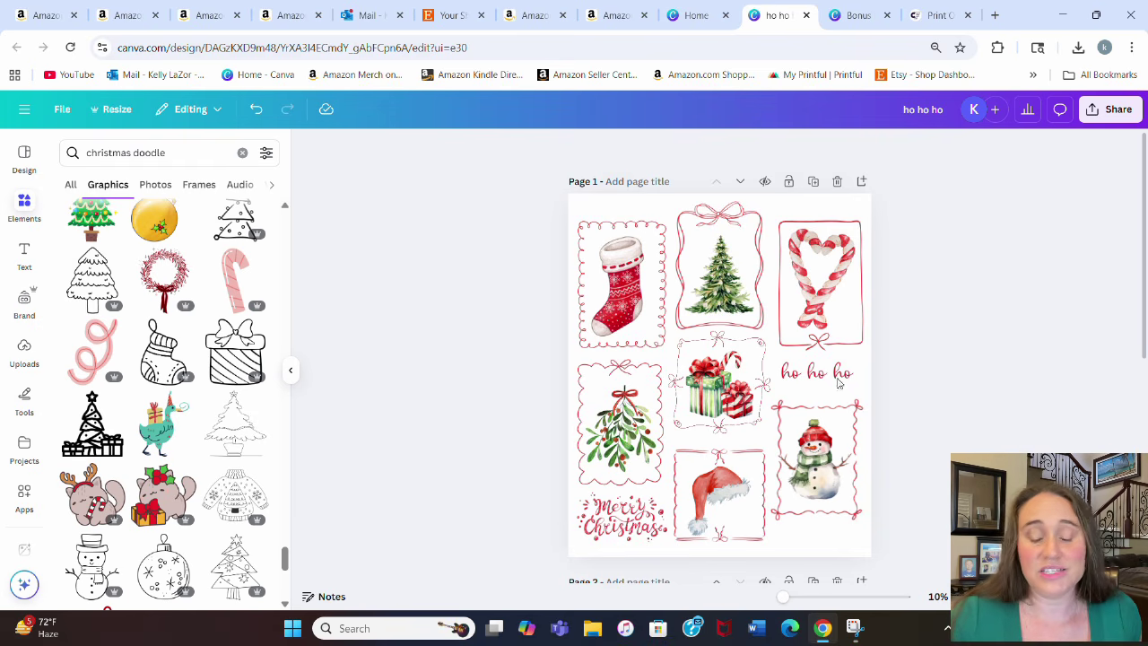
scroll(159, 335, "down", 5)
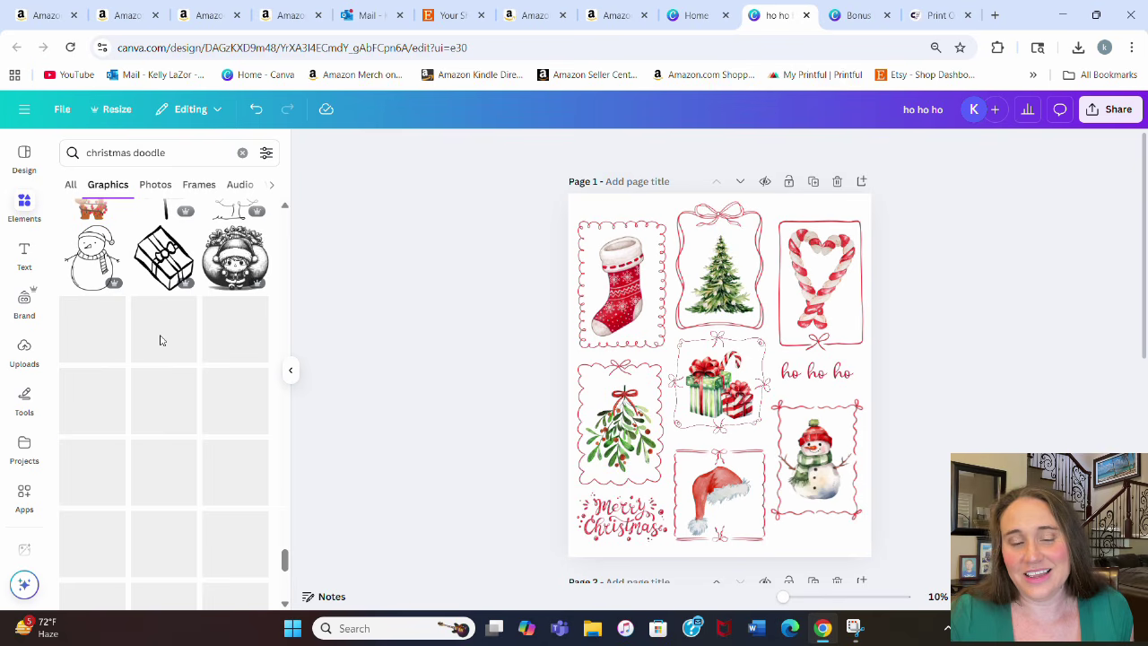
scroll(161, 335, "down", 4)
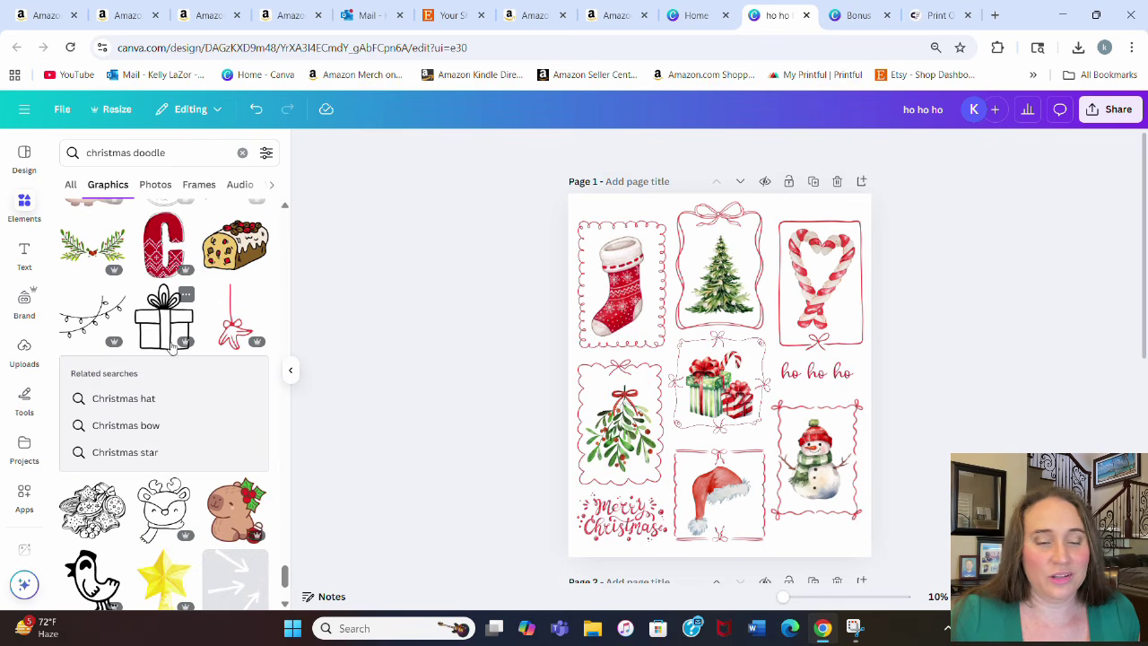
scroll(173, 346, "up", 3)
mouse_move(173, 343)
scroll(176, 337, "down", 10)
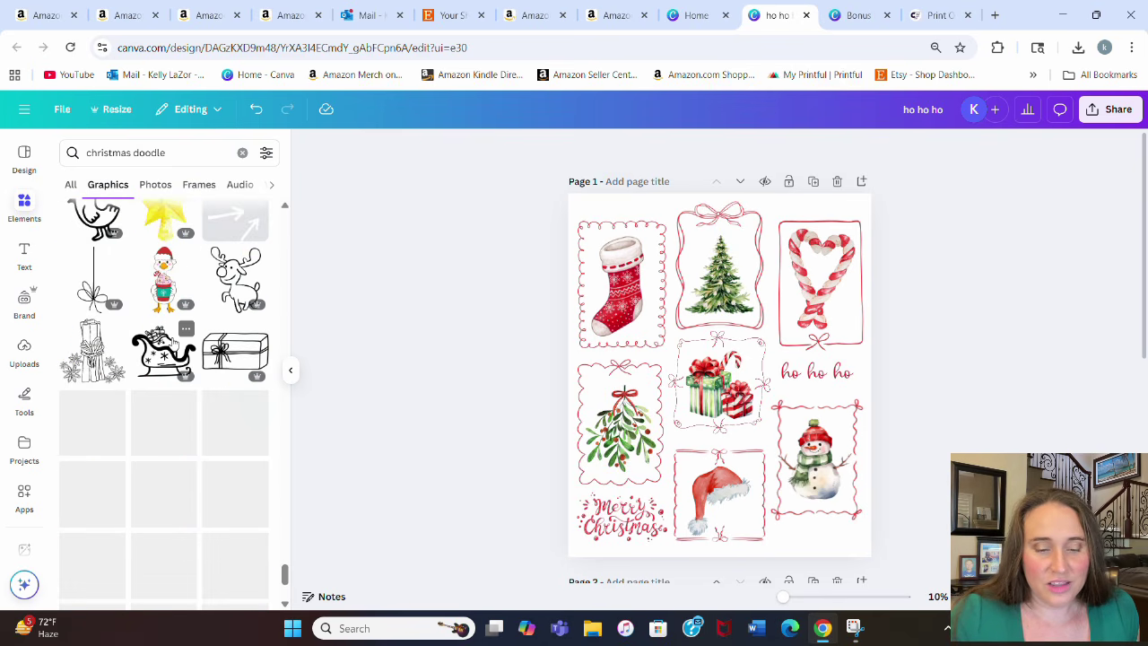
scroll(184, 332, "down", 5)
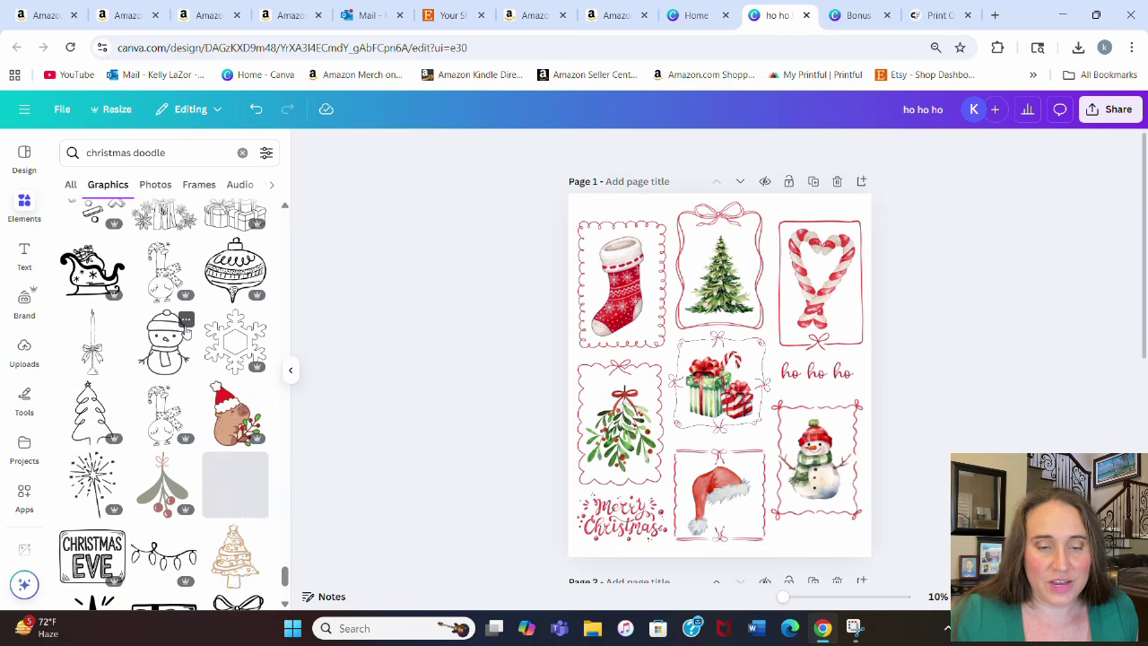
scroll(185, 341, "down", 6)
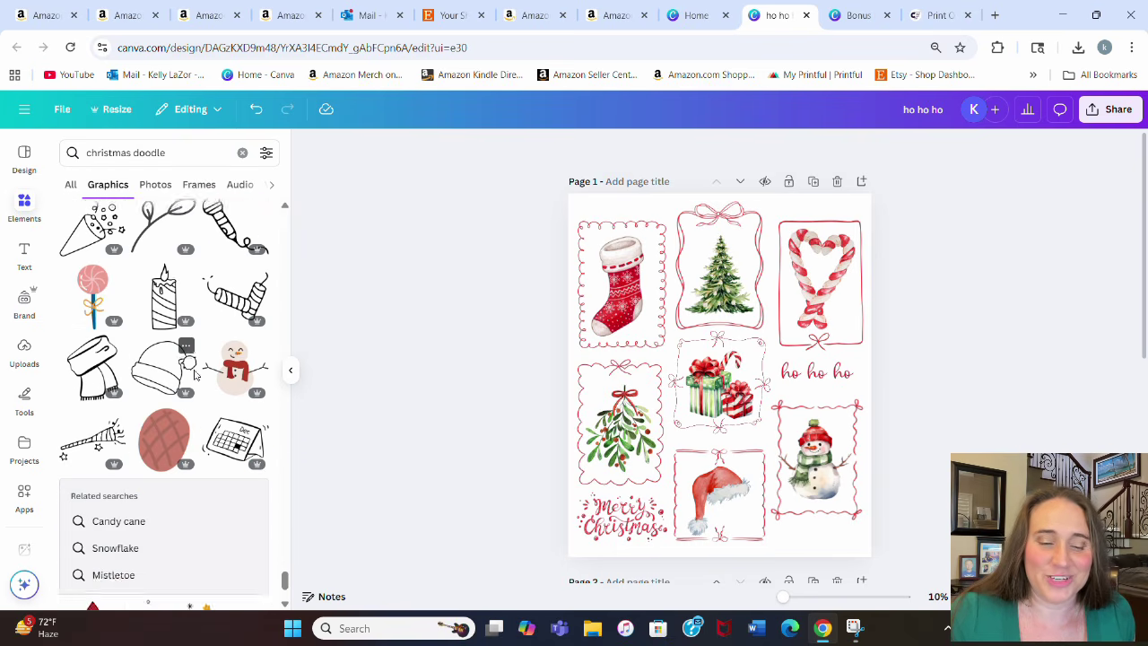
scroll(188, 358, "down", 8)
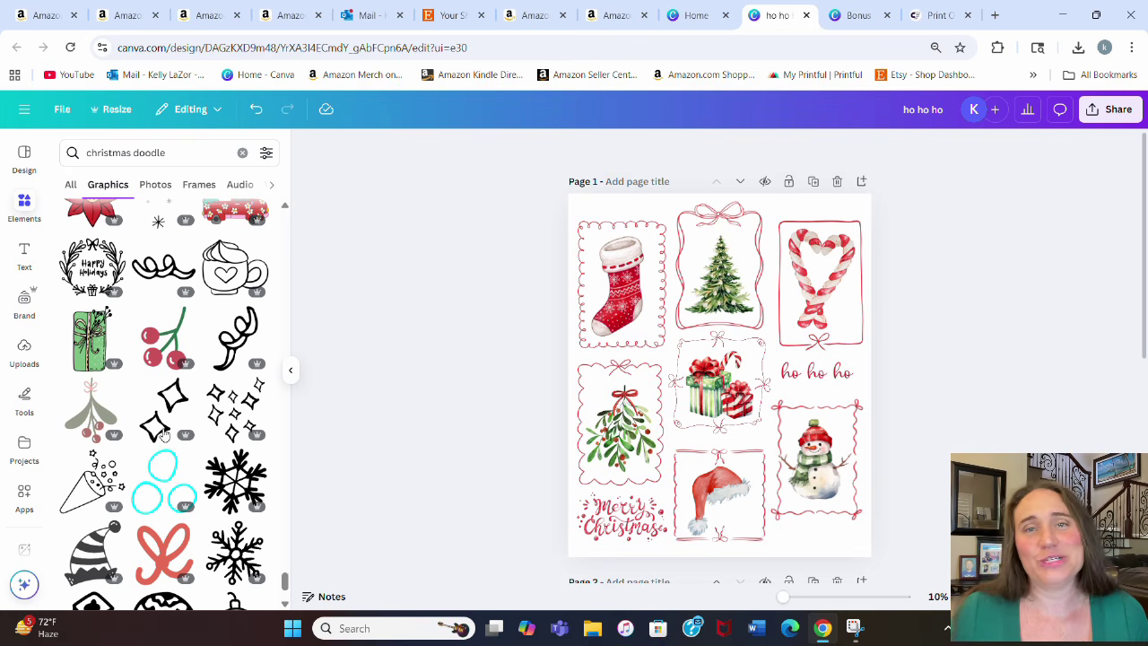
scroll(202, 372, "down", 4)
scroll(179, 431, "down", 6)
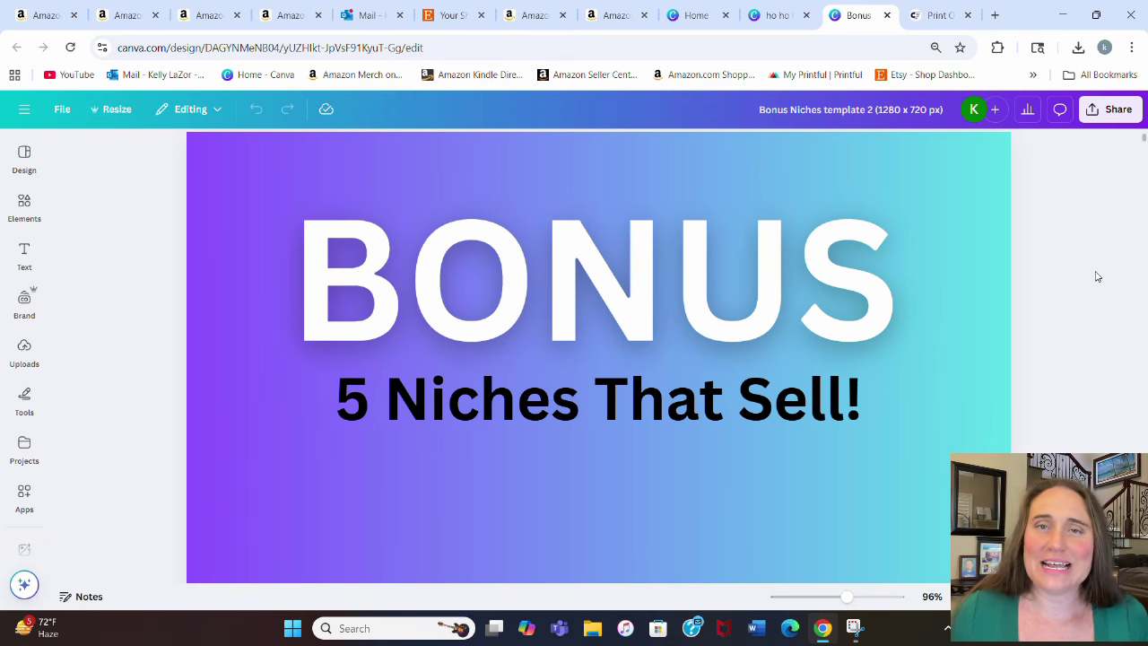
- In the Bonus Niches template design, view the page listing the five niche phrases
scroll(1098, 269, "down", 5)
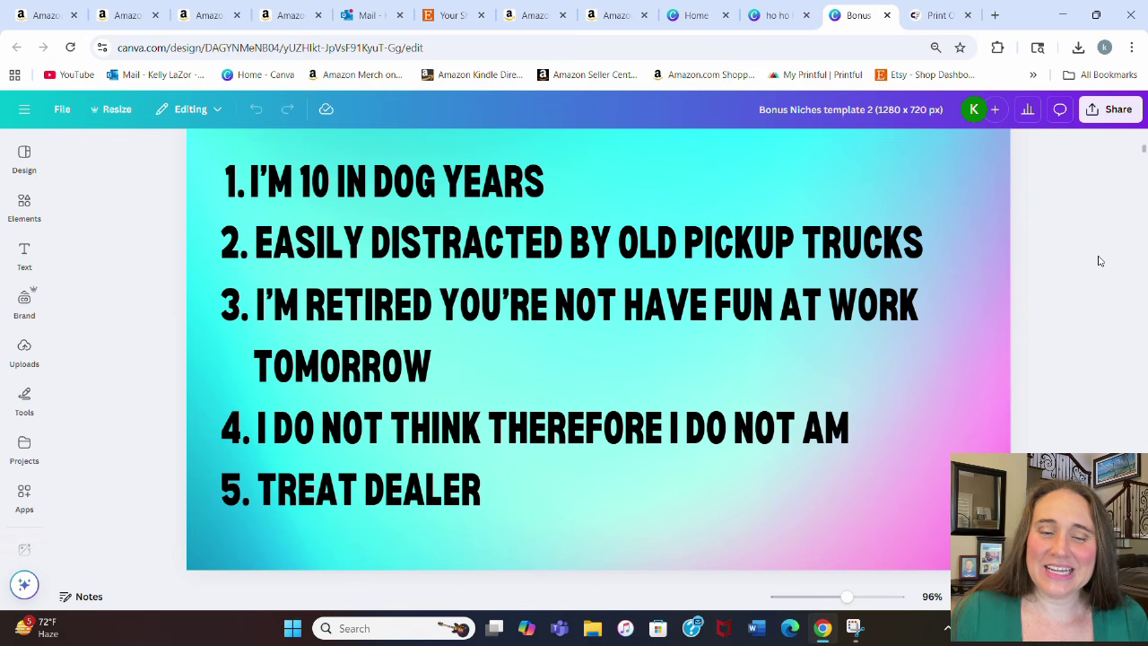